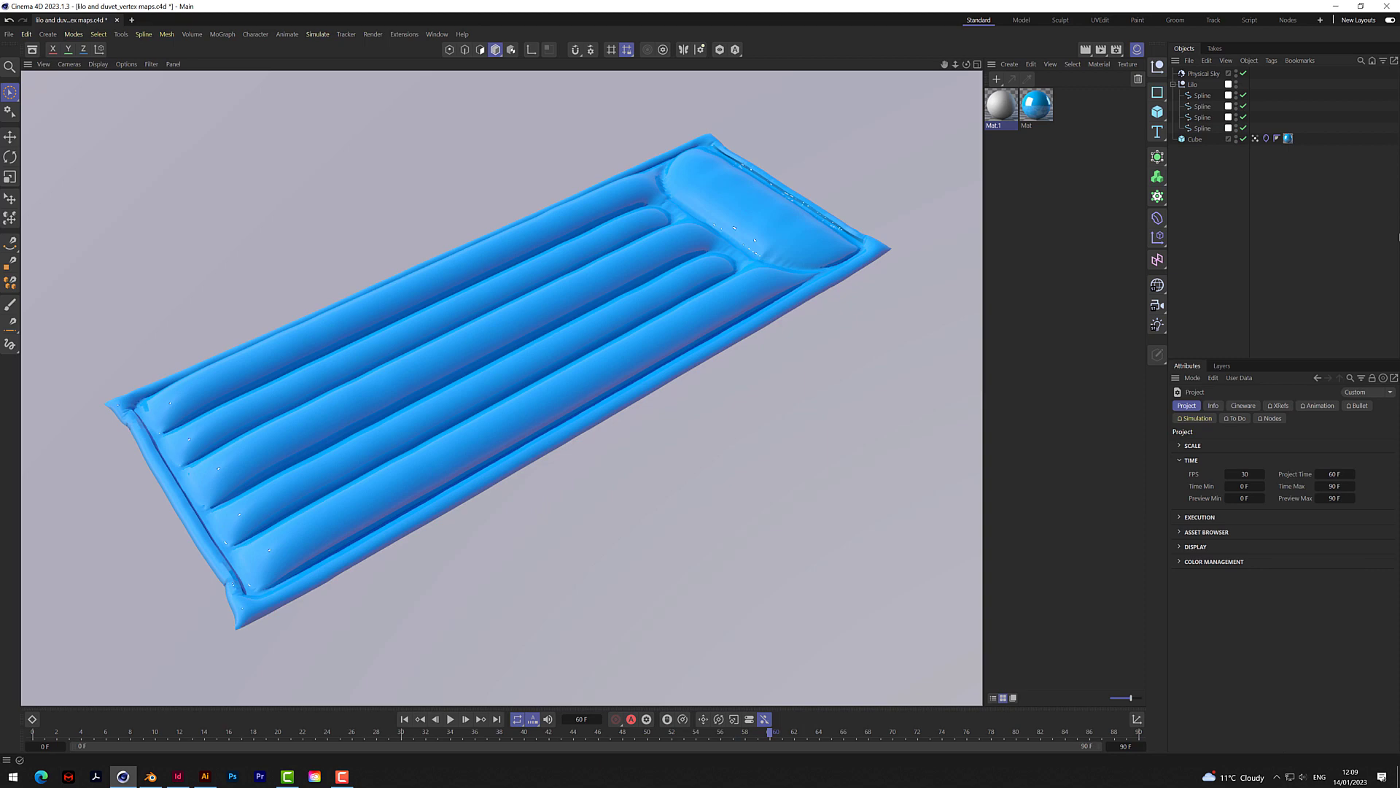
# Step: Delete all objects of the finished lilo scene, including the Physical Sky, the spline group and the cube
pyautogui.moveTo(1172, 62); pyautogui.dragTo(1228, 186)
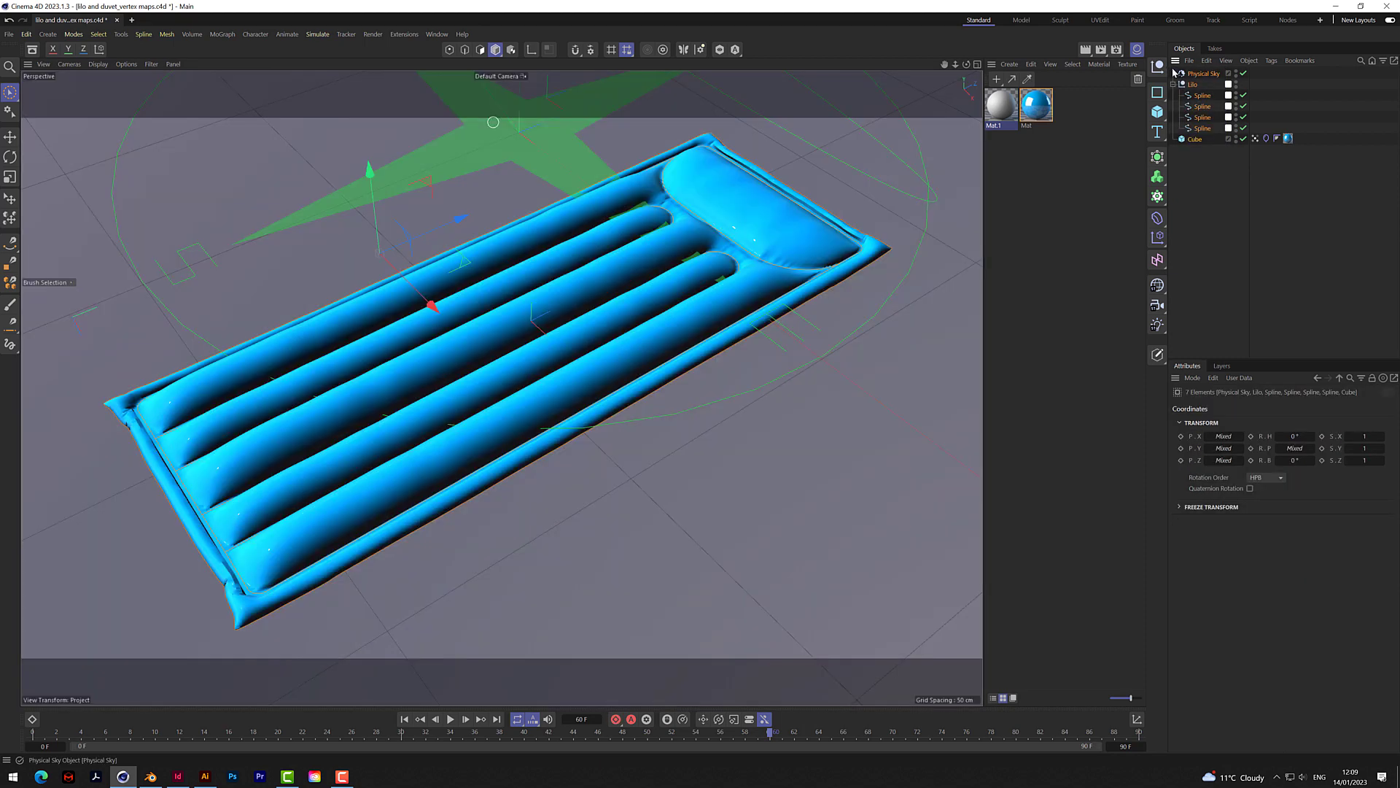
pyautogui.press('Delete')
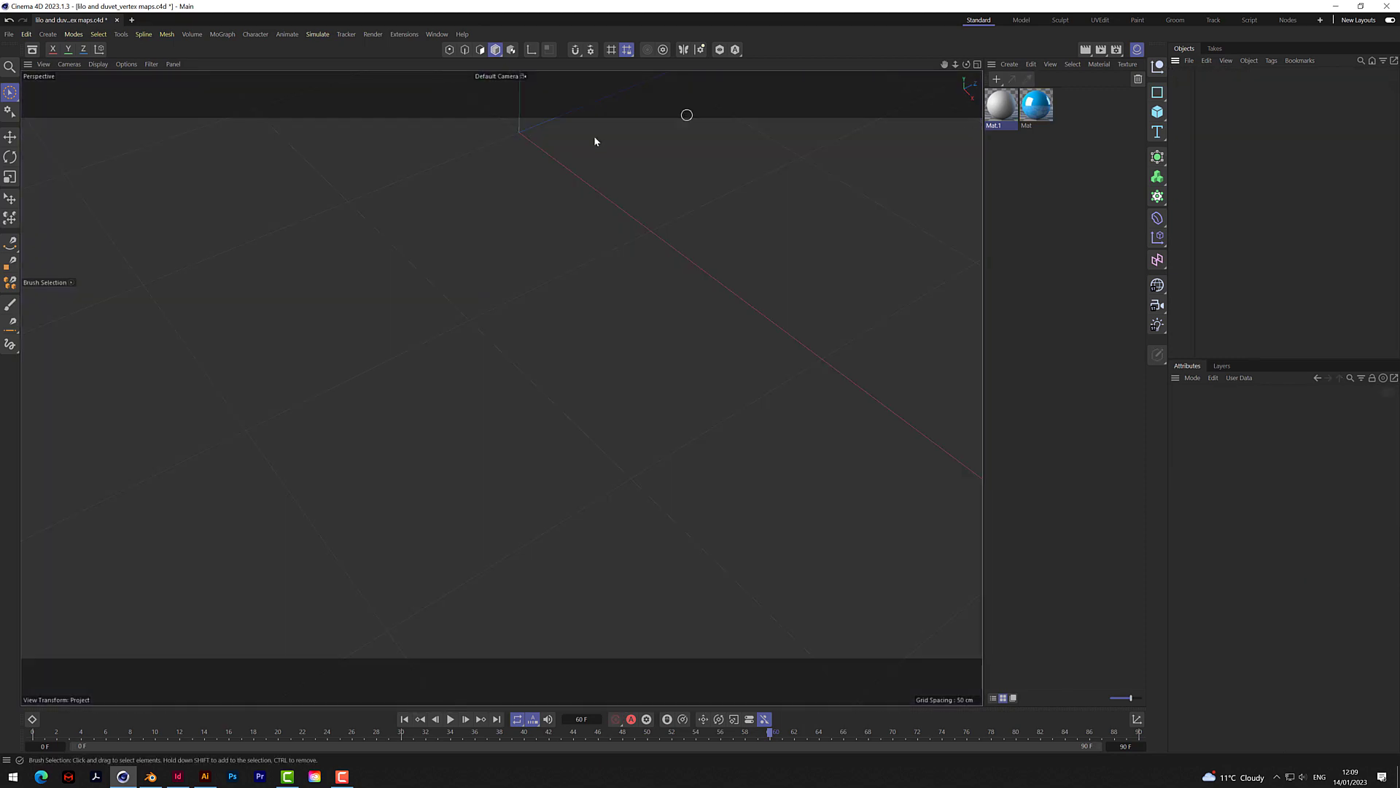
pyautogui.moveTo(955, 65); pyautogui.dragTo(504, 387)
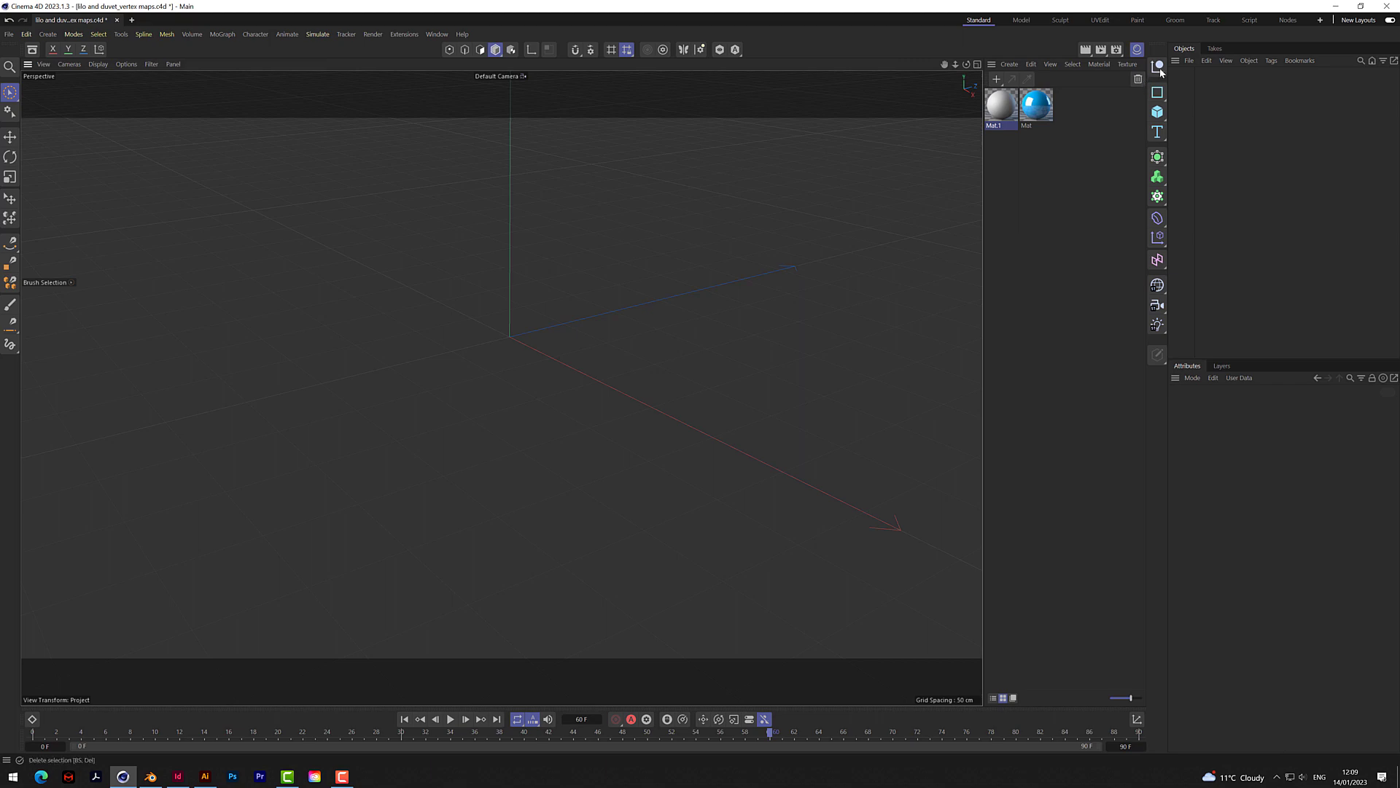
# Step: Merge the Illustrator file lilo.ai into the empty scene with an import scale of 1 centimeter
pyautogui.click(1189, 60)
pyautogui.click(1214, 93)
pyautogui.doubleClick(357, 101)
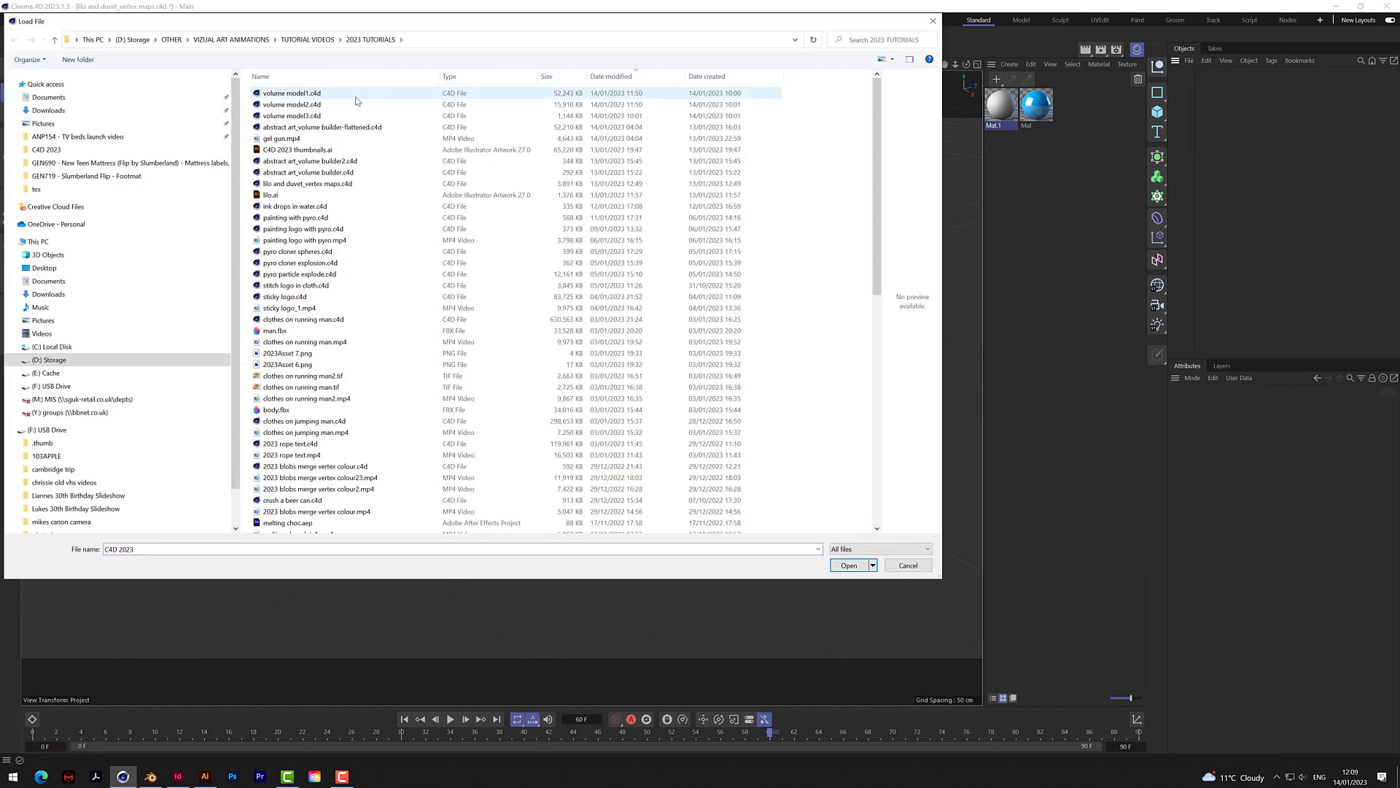
pyautogui.doubleClick(280, 203)
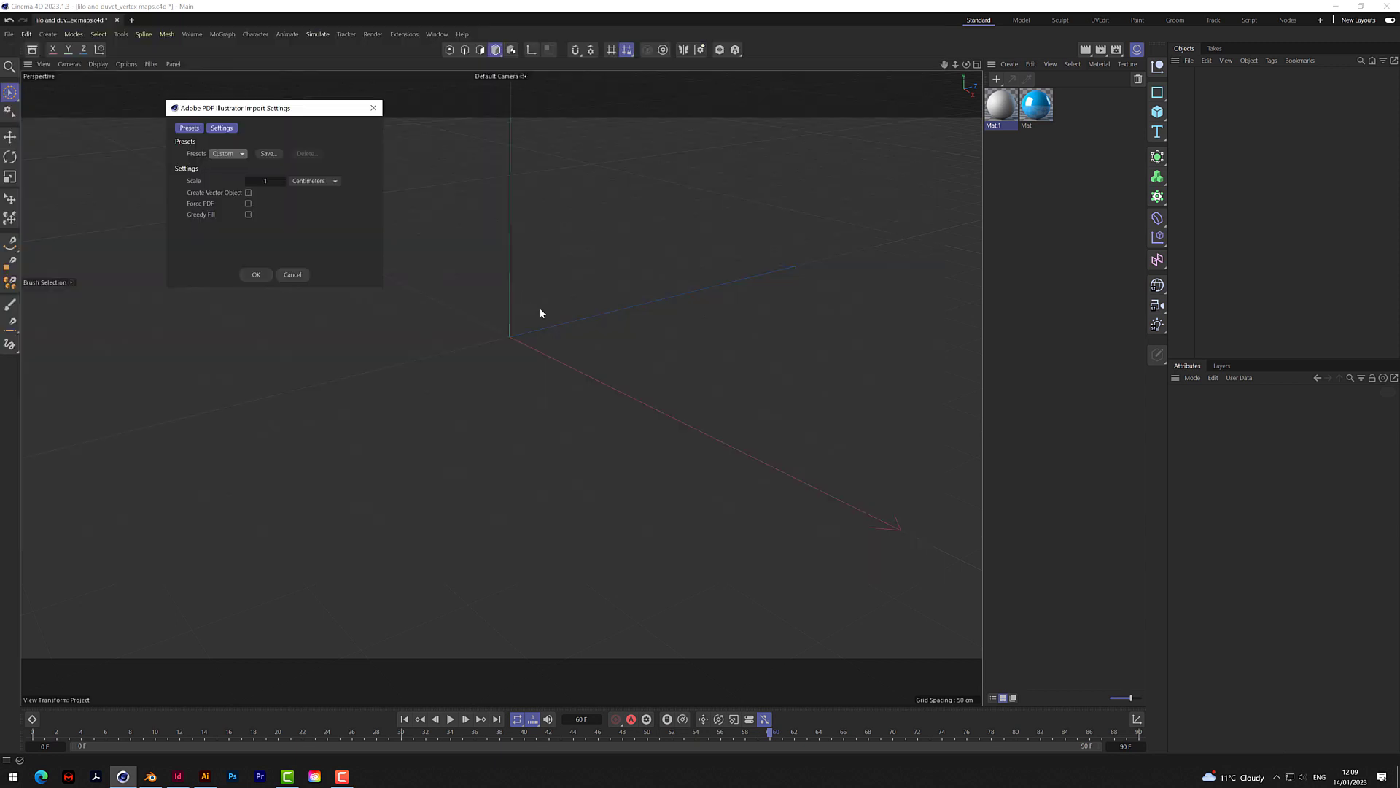
pyautogui.click(256, 275)
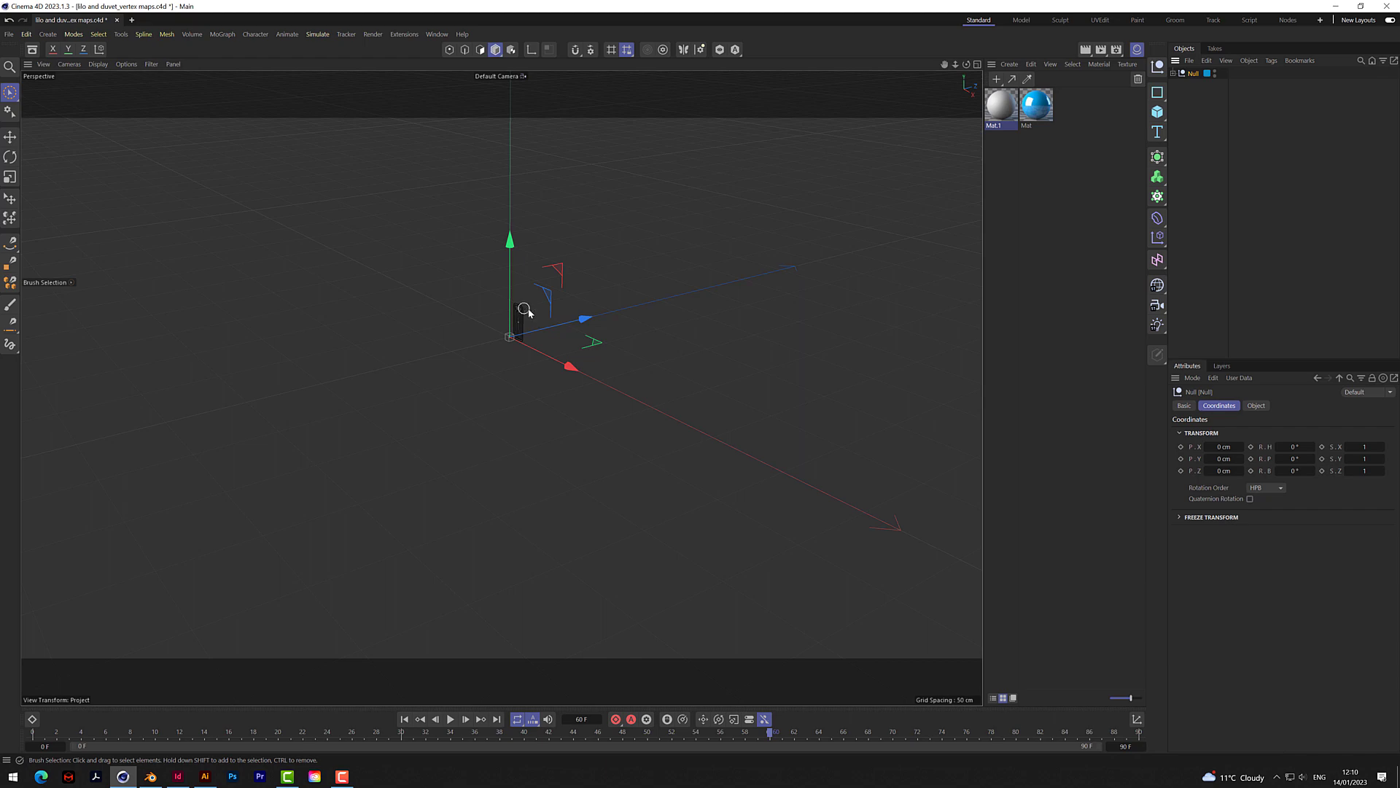
pyautogui.scroll(4, 519, 315)
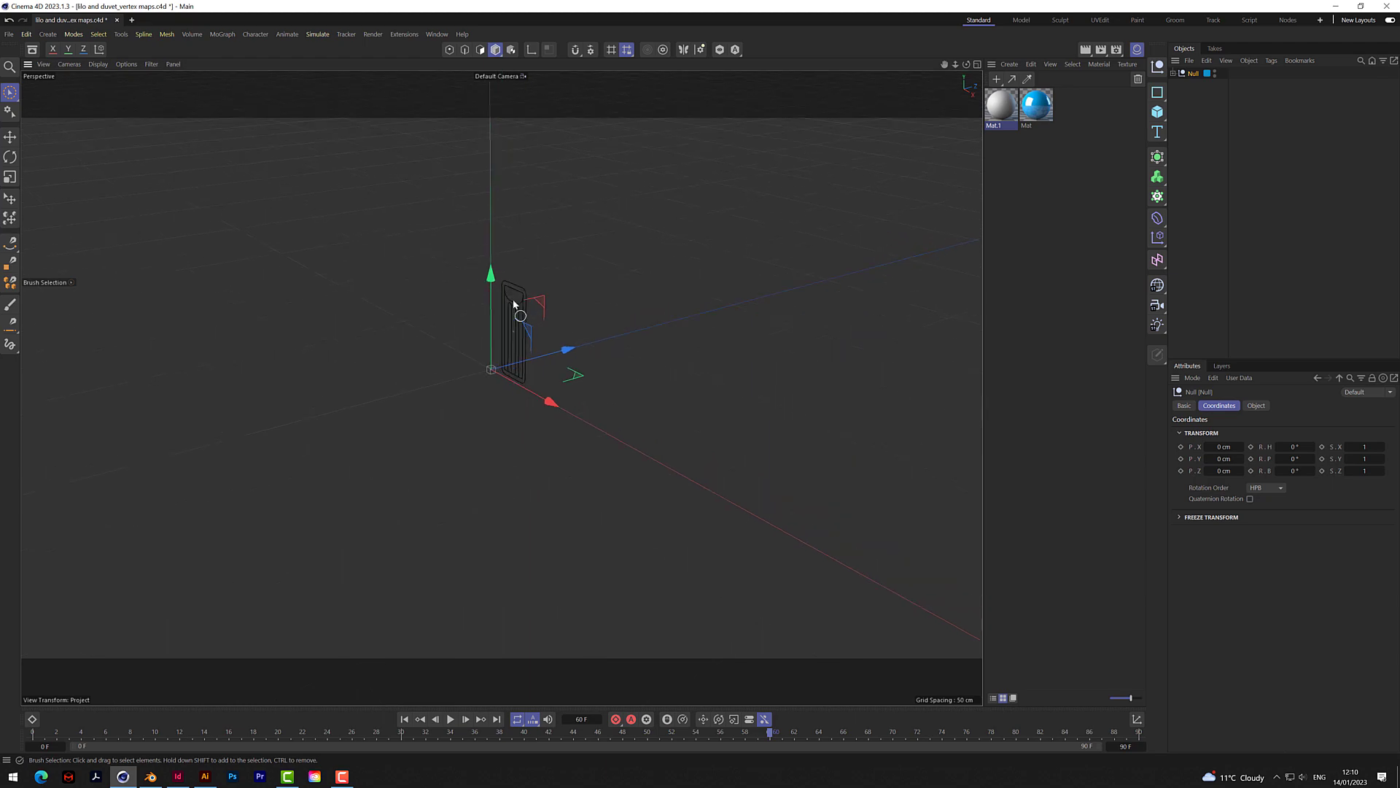
# Step: Examine the splines inside Layer 1 of the imported null one by one to see the lilo outlines
pyautogui.click(1173, 73)
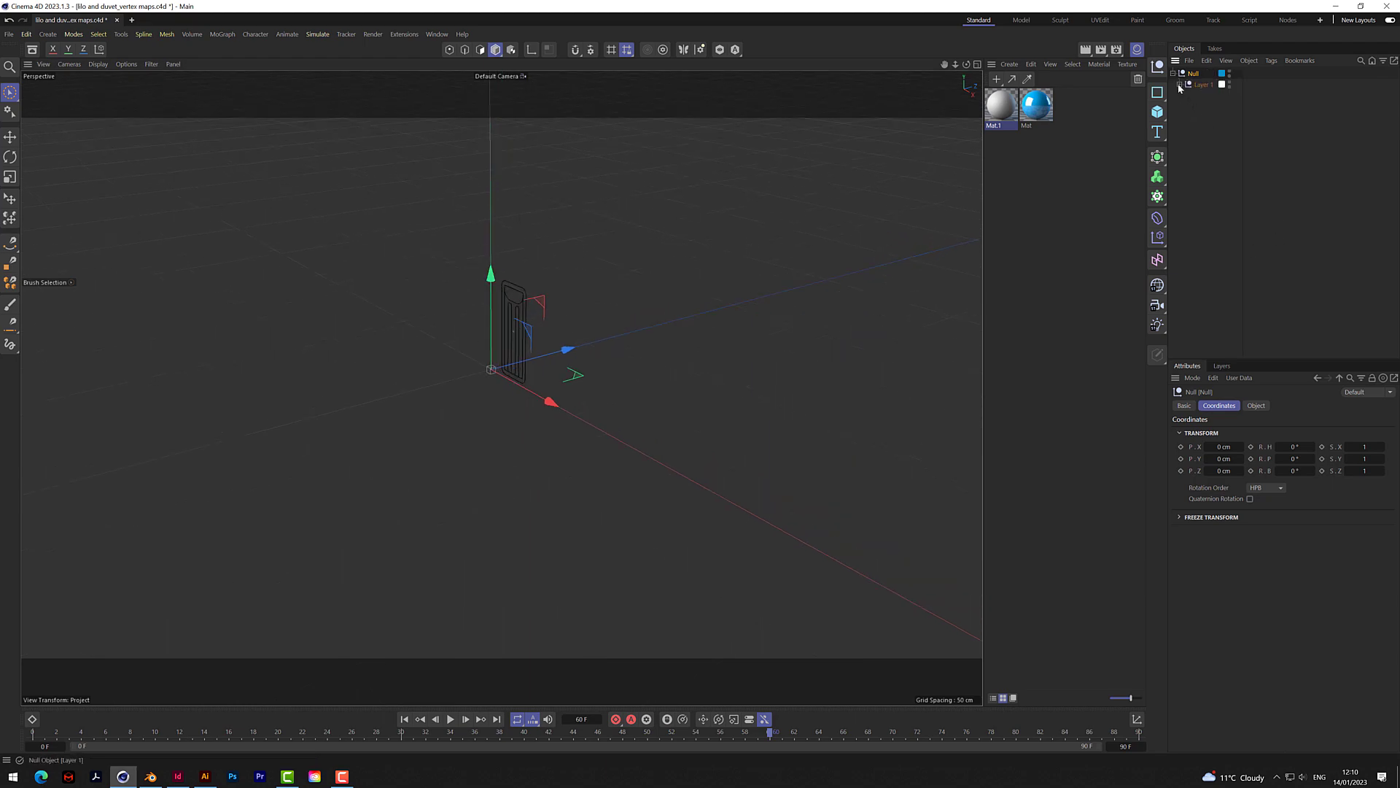
pyautogui.click(1179, 84)
pyautogui.click(1209, 96)
pyautogui.click(1210, 108)
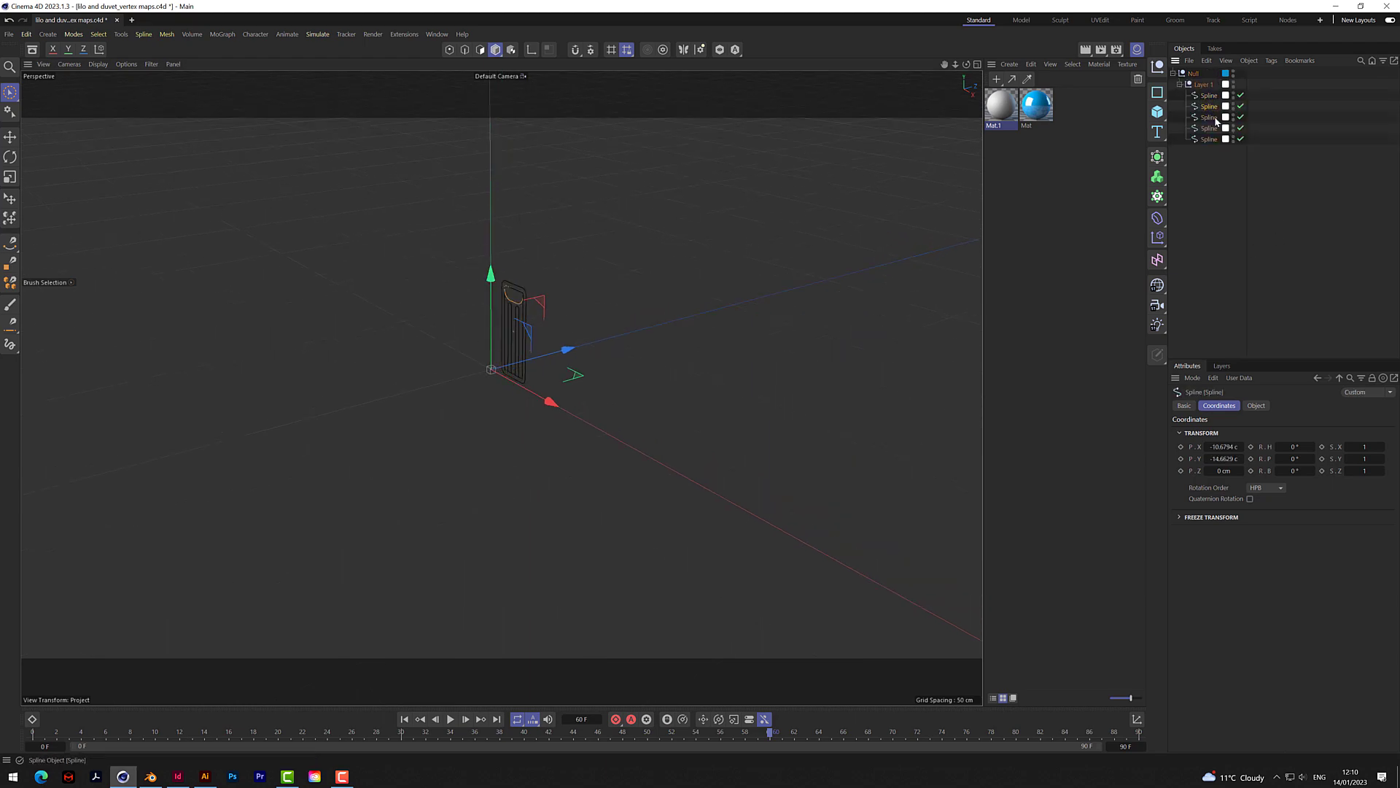
pyautogui.click(1214, 119)
pyautogui.click(1214, 130)
pyautogui.scroll(4, 511, 345)
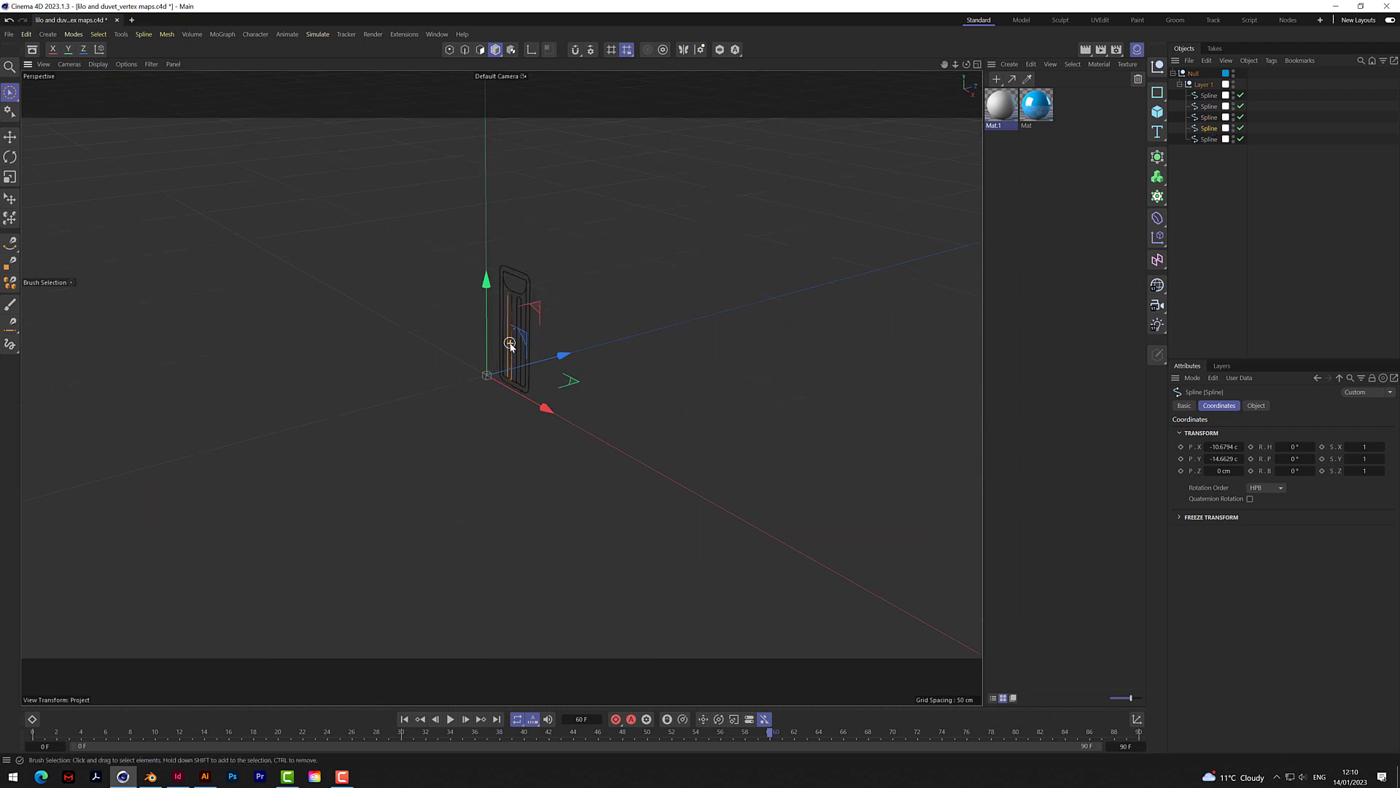
pyautogui.click(1203, 188)
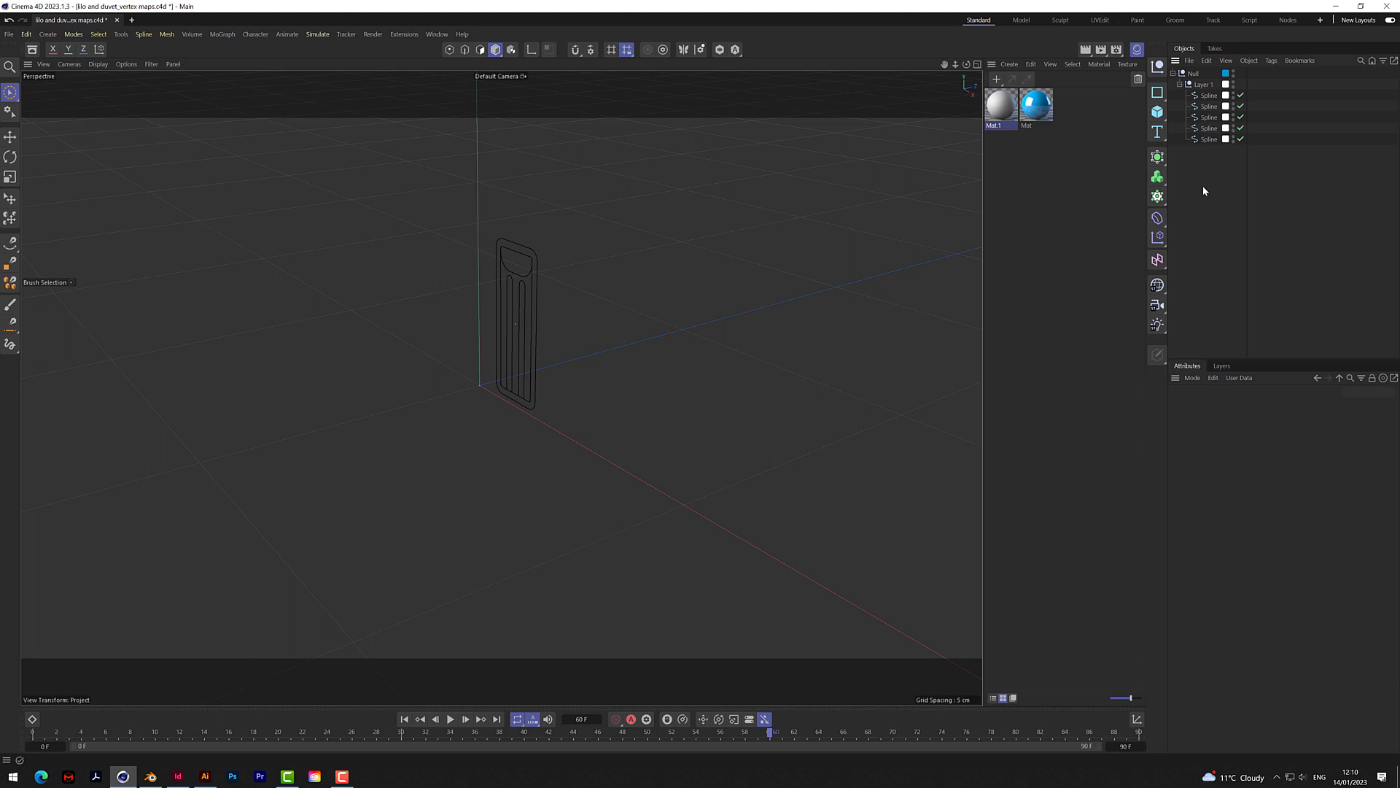
pyautogui.click(1174, 74)
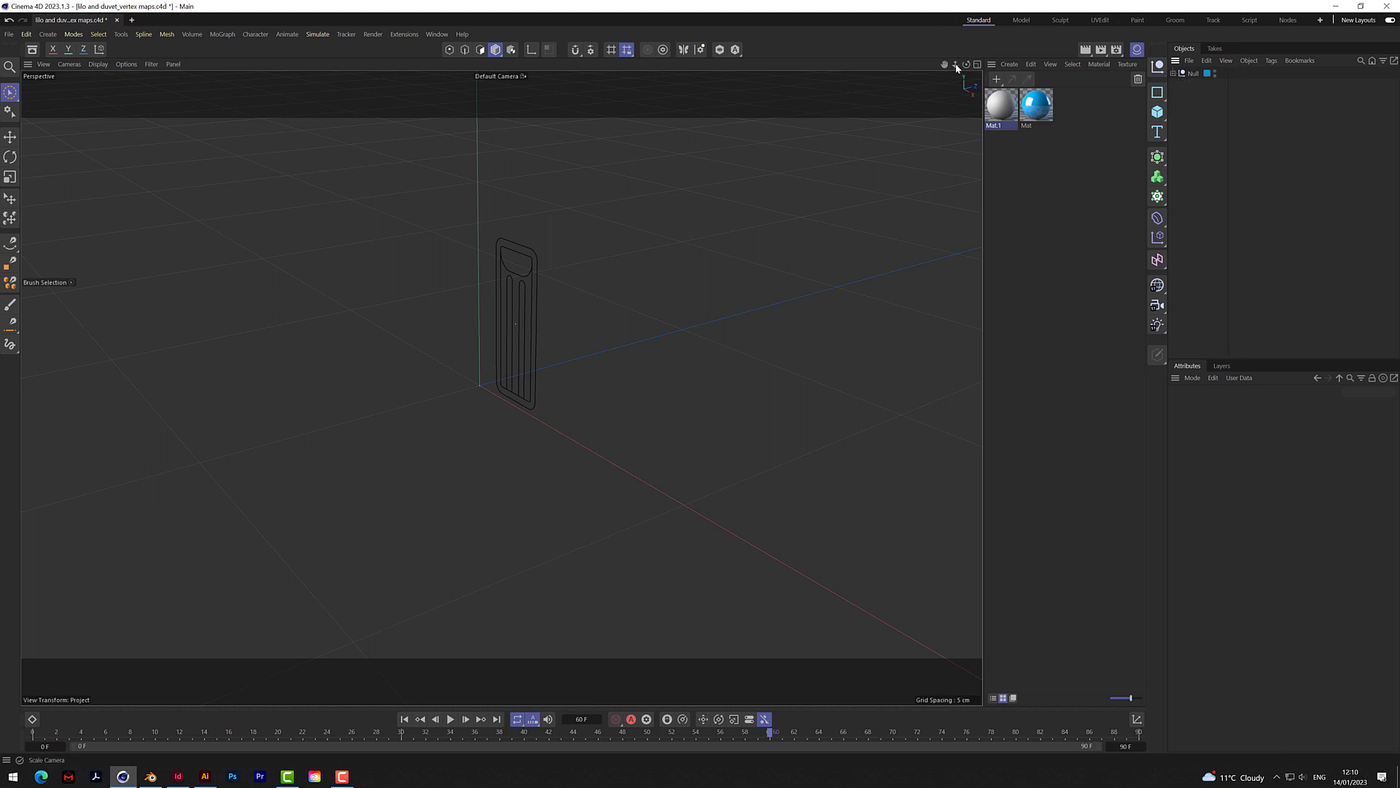
# Step: Add a Figure primitive as a size reference and lay it flat with a pitch rotation of -90°
pyautogui.moveTo(955, 64); pyautogui.dragTo(940, 75)
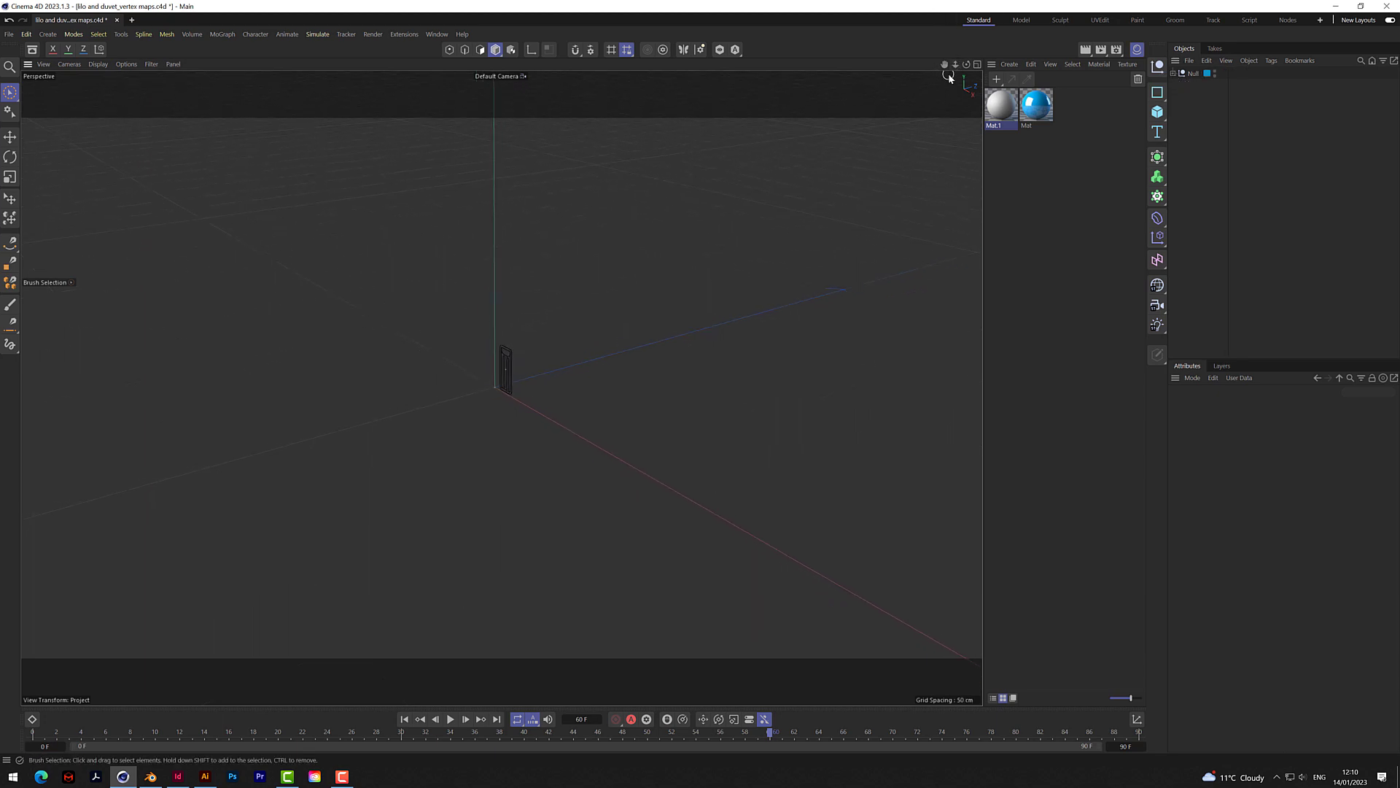
pyautogui.click(1158, 112)
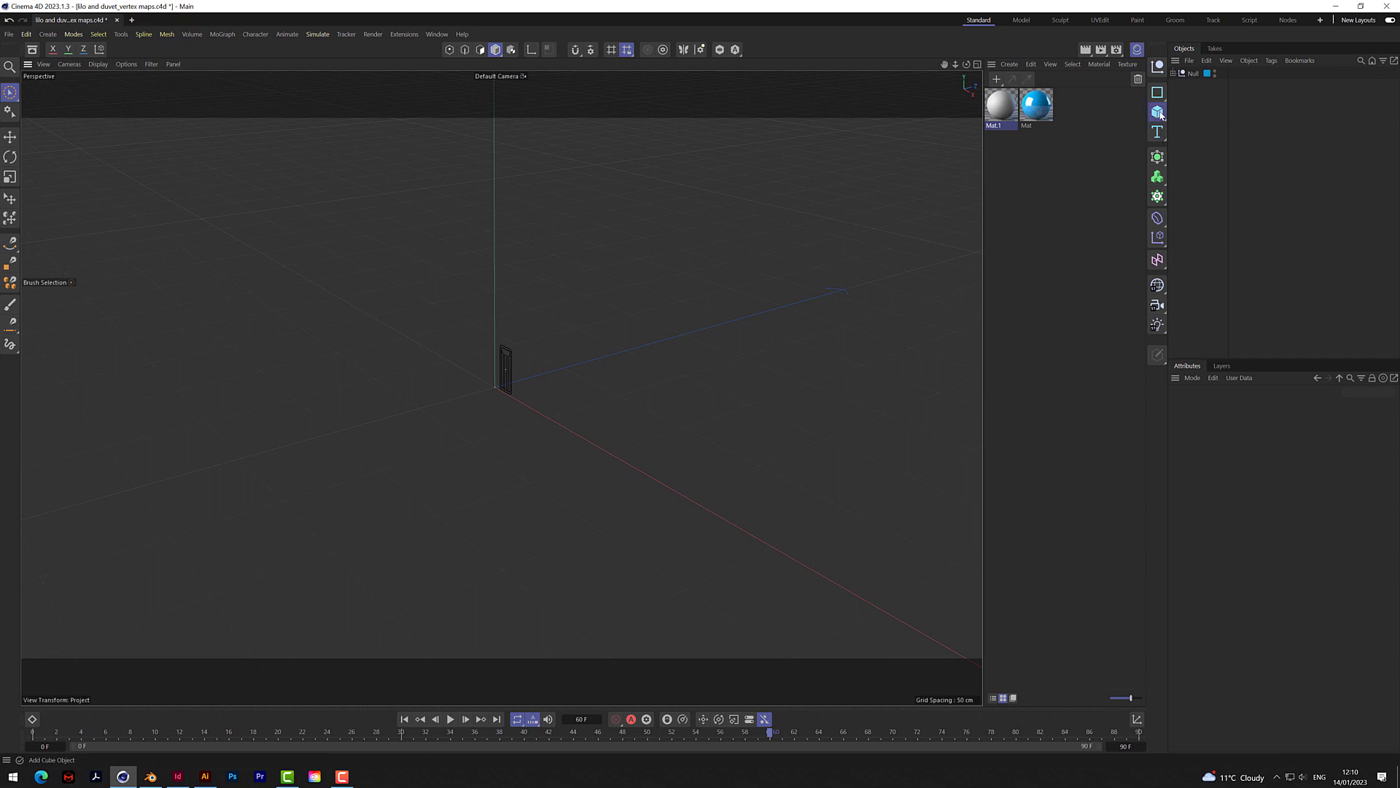
pyautogui.click(1205, 211)
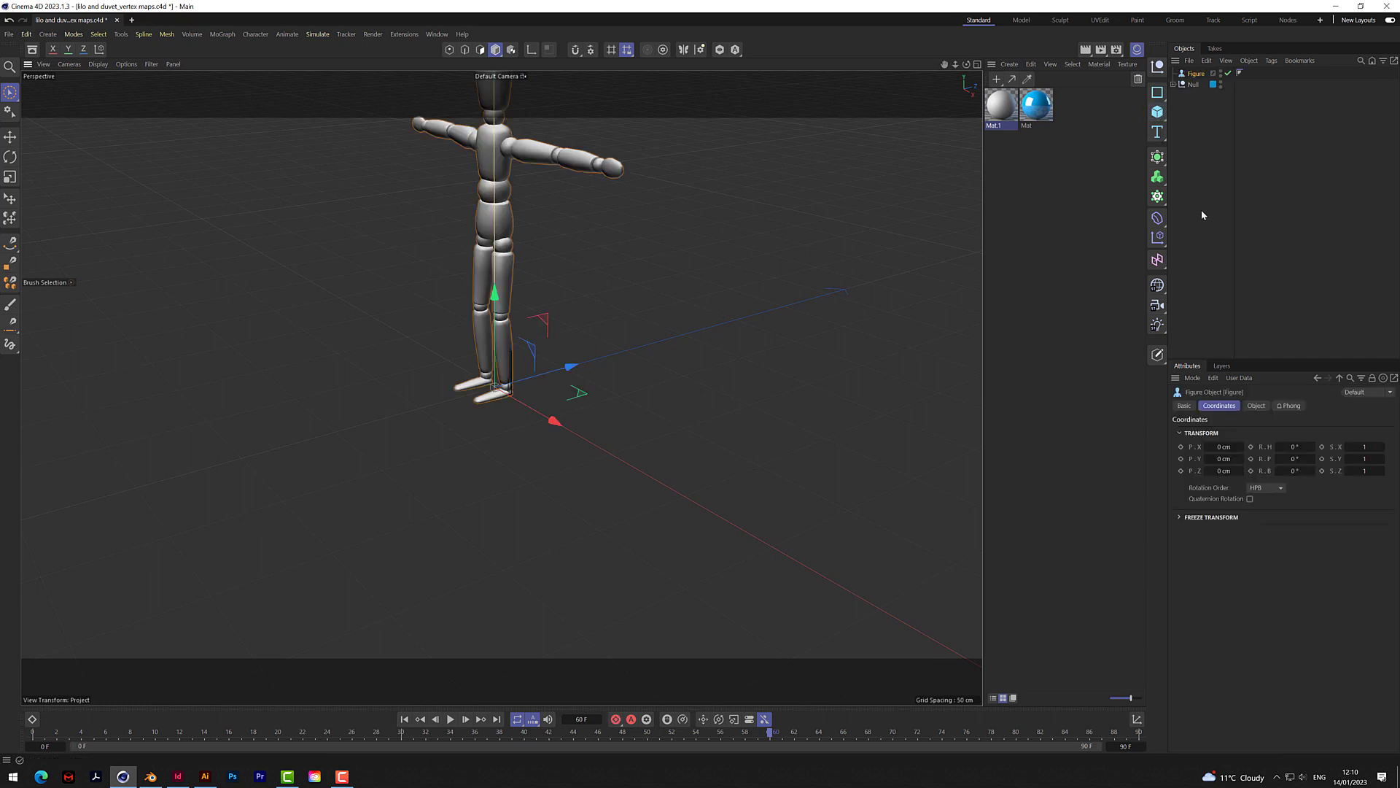
pyautogui.moveTo(966, 64); pyautogui.dragTo(900, 71)
pyautogui.click(1295, 459)
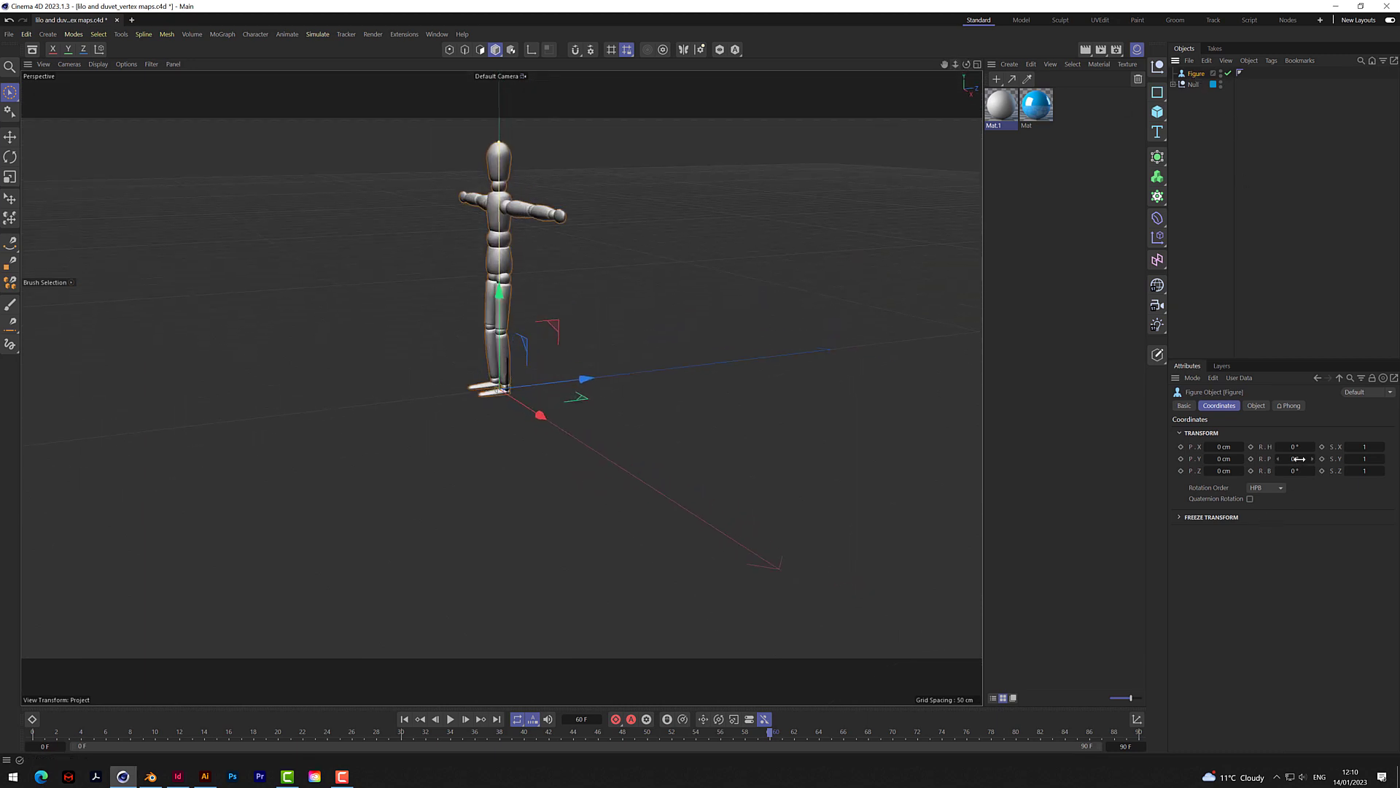
pyautogui.write('-90')
pyautogui.press('Return')
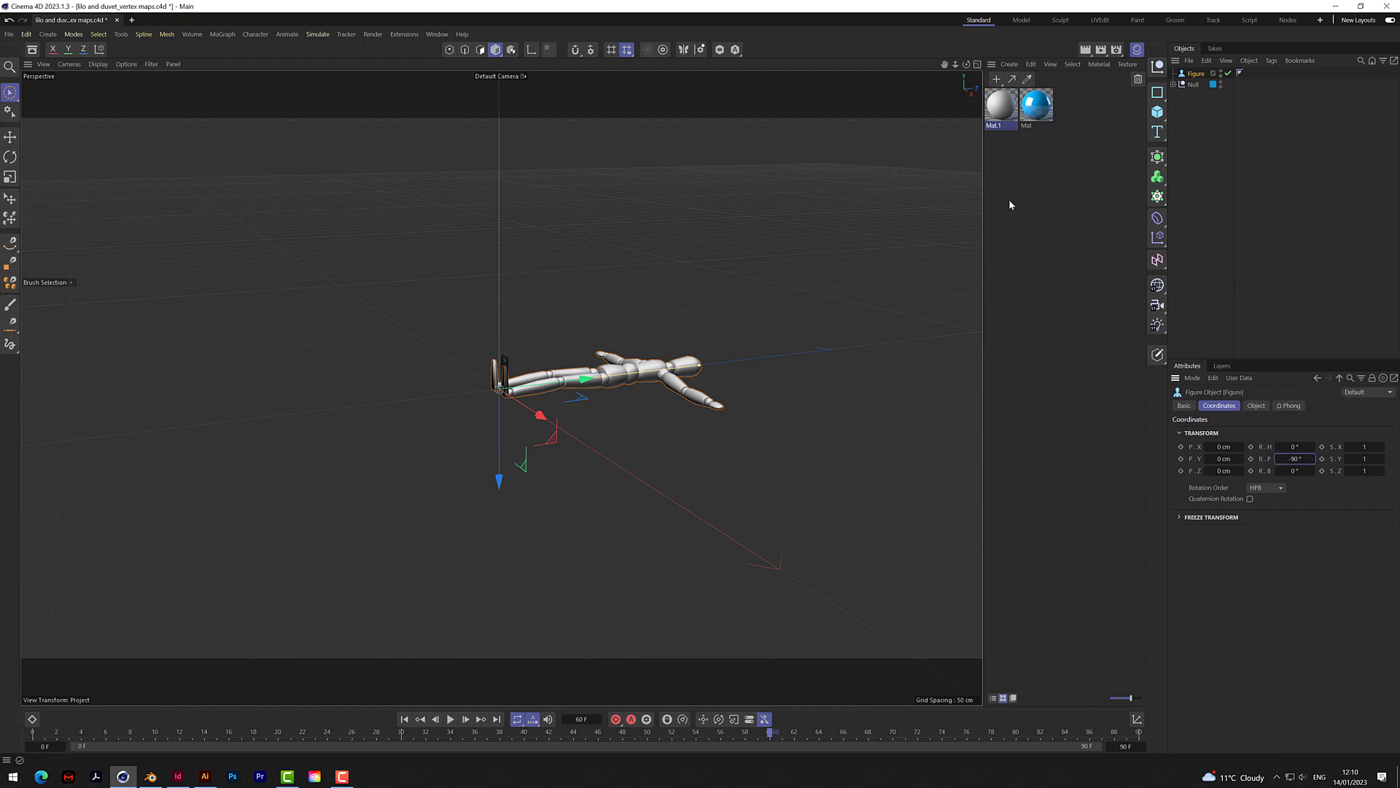
# Step: Lay the imported lilo outlines flat by setting the null's pitch rotation to -90°
pyautogui.click(1195, 85)
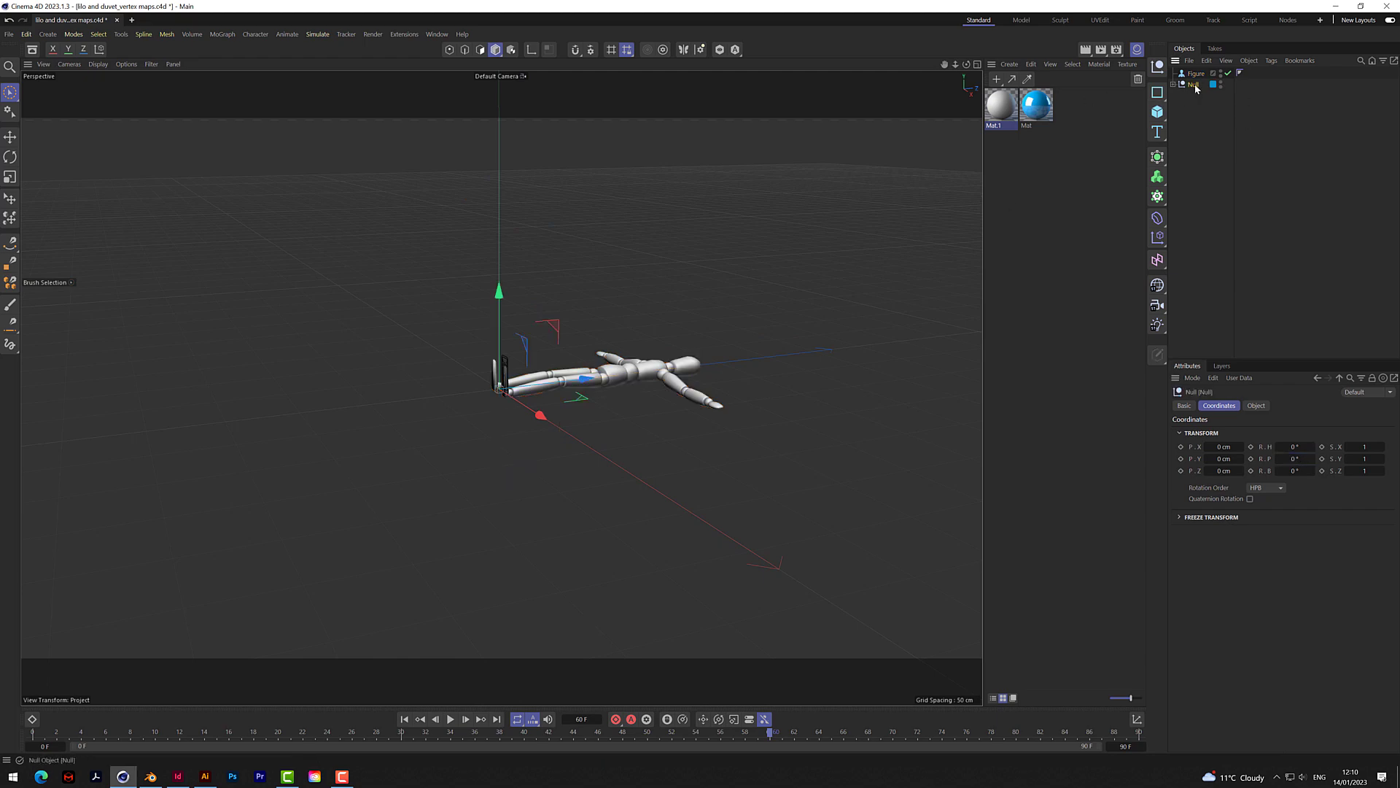
pyautogui.click(1299, 458)
pyautogui.press('BackSpace')
pyautogui.write('-90')
pyautogui.press('Return')
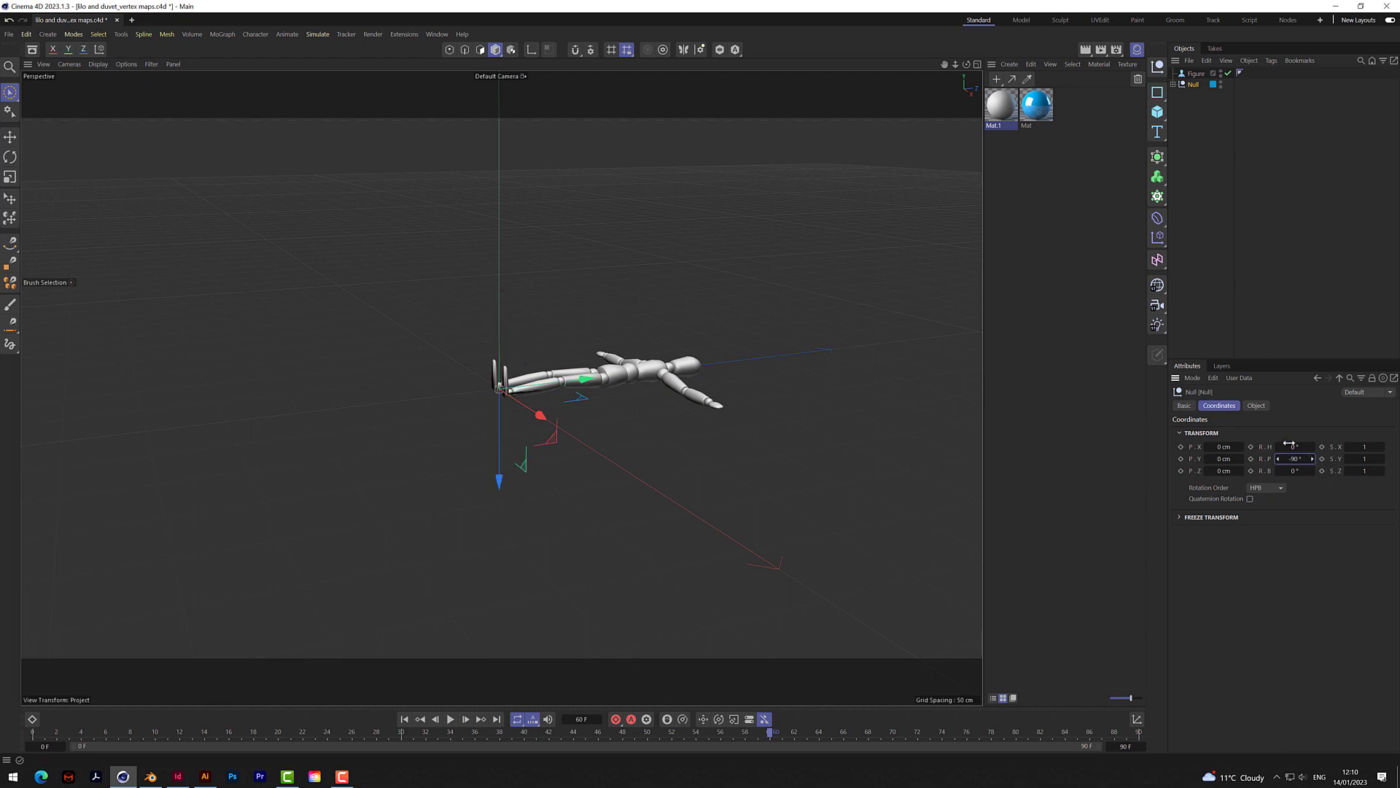
# Step: Scale up the null with the lilo outlines uniformly until it suits the length of the figure
pyautogui.press('t')
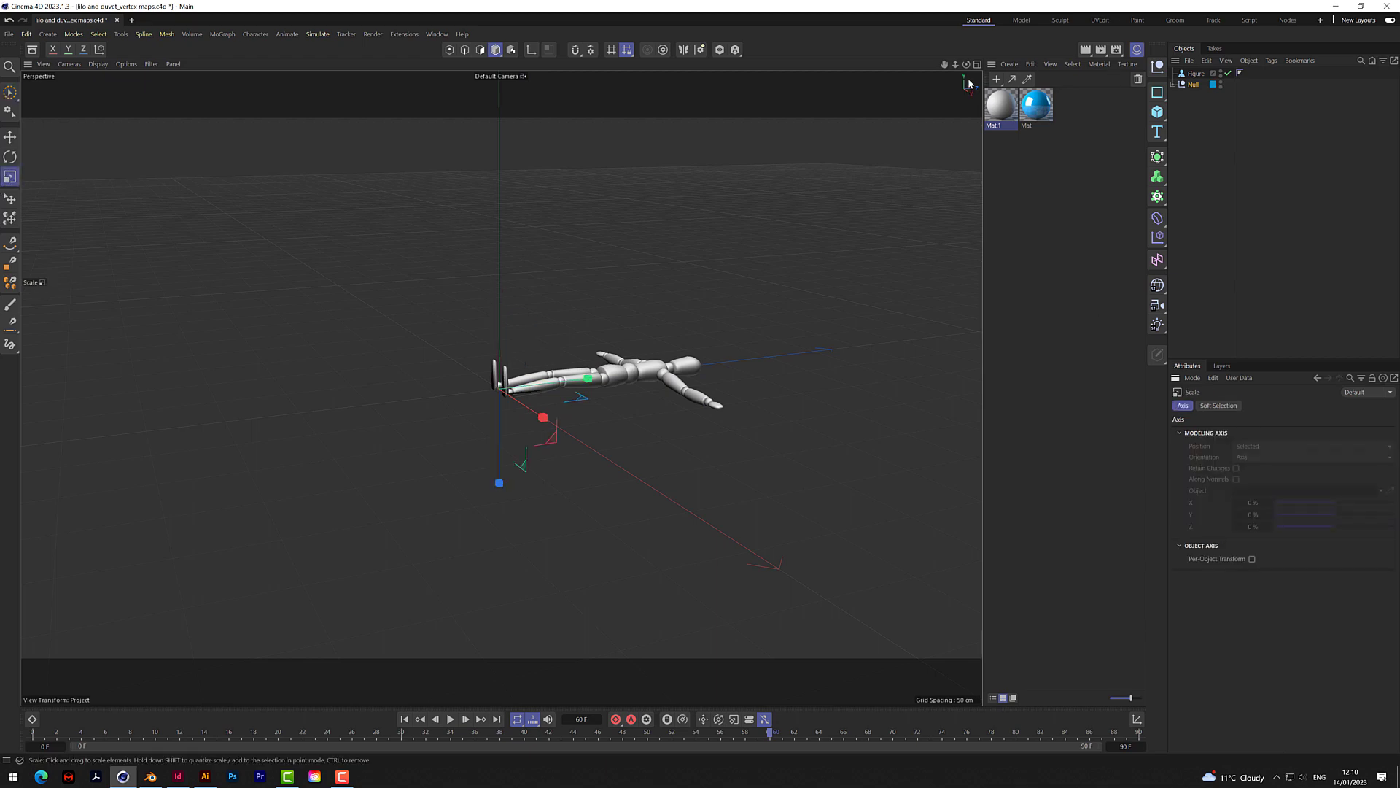
pyautogui.keyDown('alt'); pyautogui.moveTo(903, 292); pyautogui.dragTo(633, 406); pyautogui.keyUp('alt')
pyautogui.moveTo(782, 333)
pyautogui.mouseDown()
pyautogui.moveTo(903, 363)
pyautogui.moveTo(926, 445)
pyautogui.moveTo(897, 525)
pyautogui.moveTo(792, 543)
pyautogui.mouseUp()
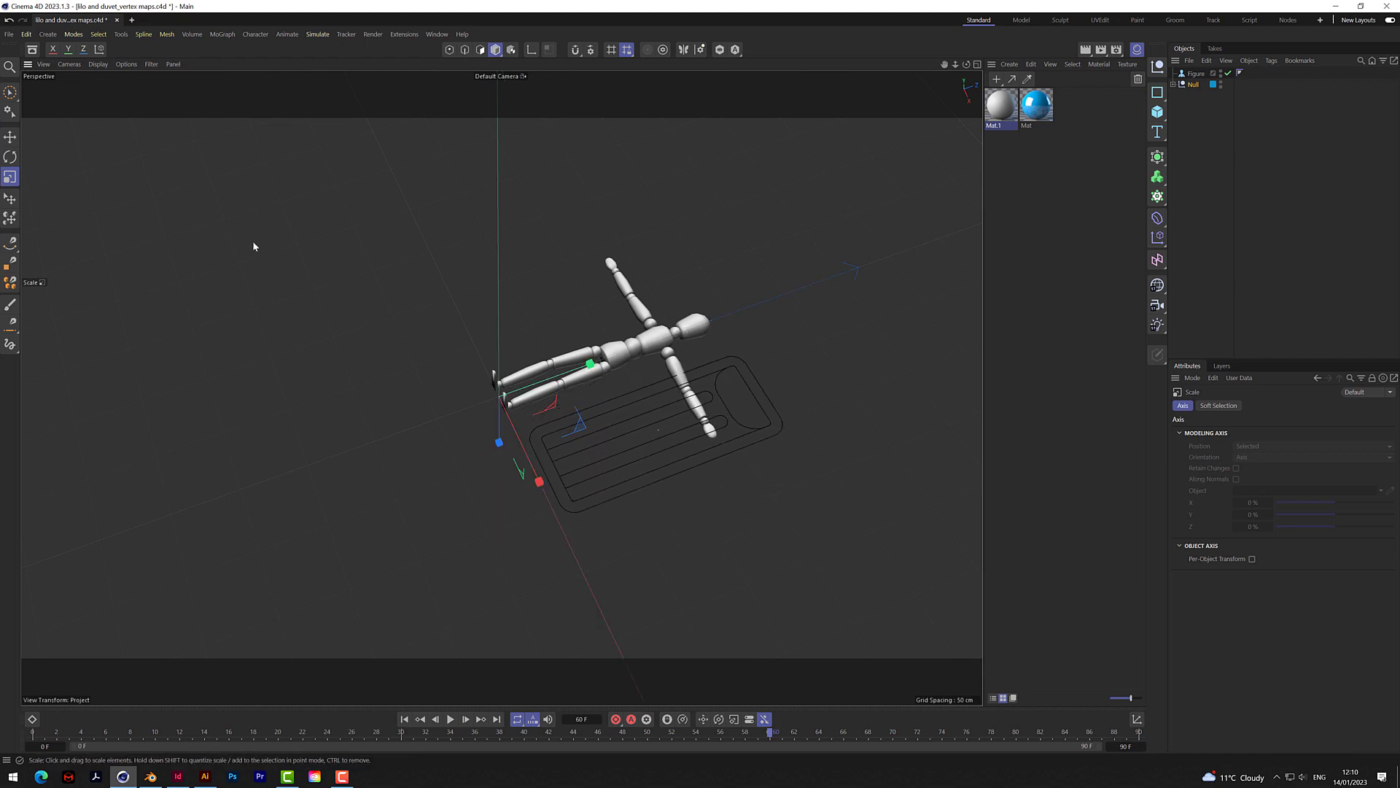
# Step: Move the lilo outlines along the X axis until they sit centered beneath the figure, and delete the figure
pyautogui.click(10, 90)
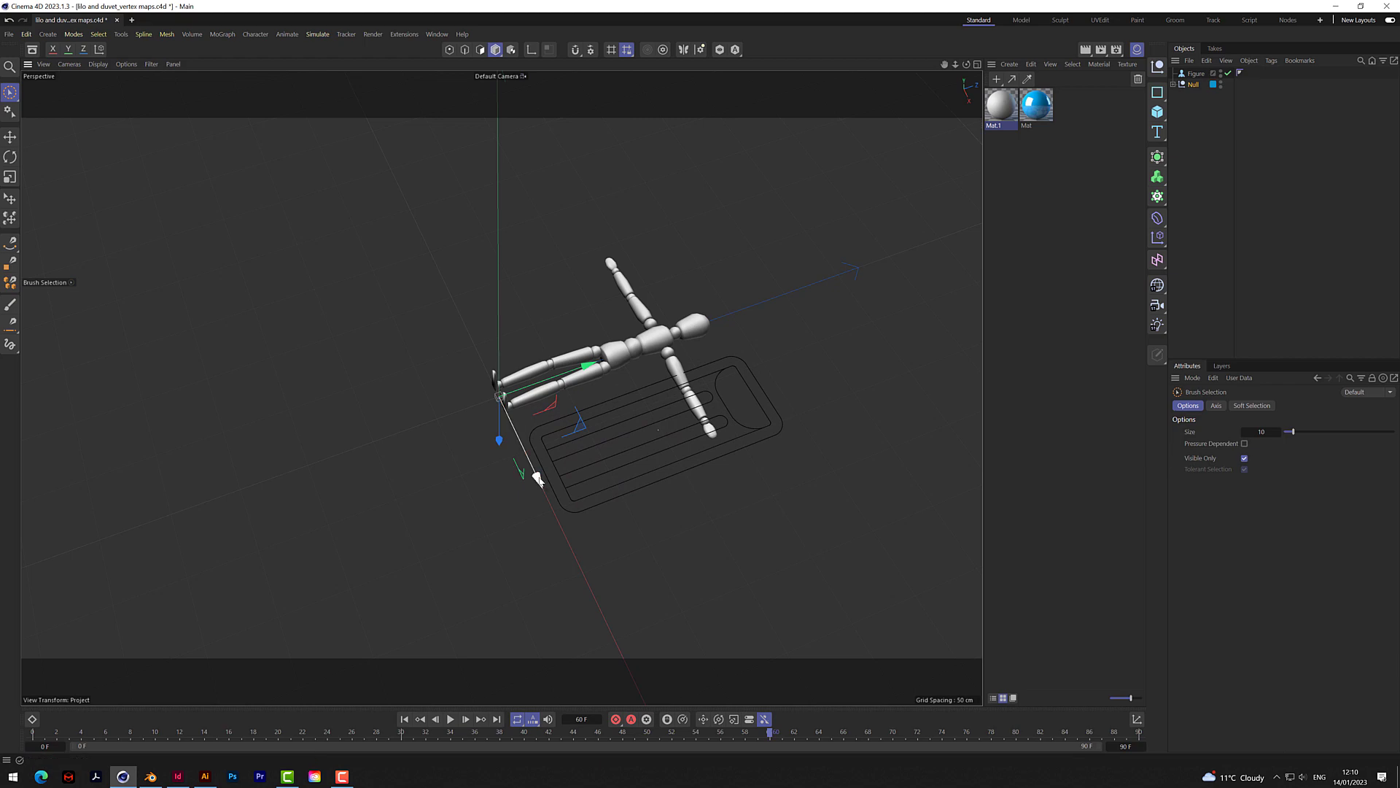
pyautogui.moveTo(515, 479); pyautogui.dragTo(504, 406)
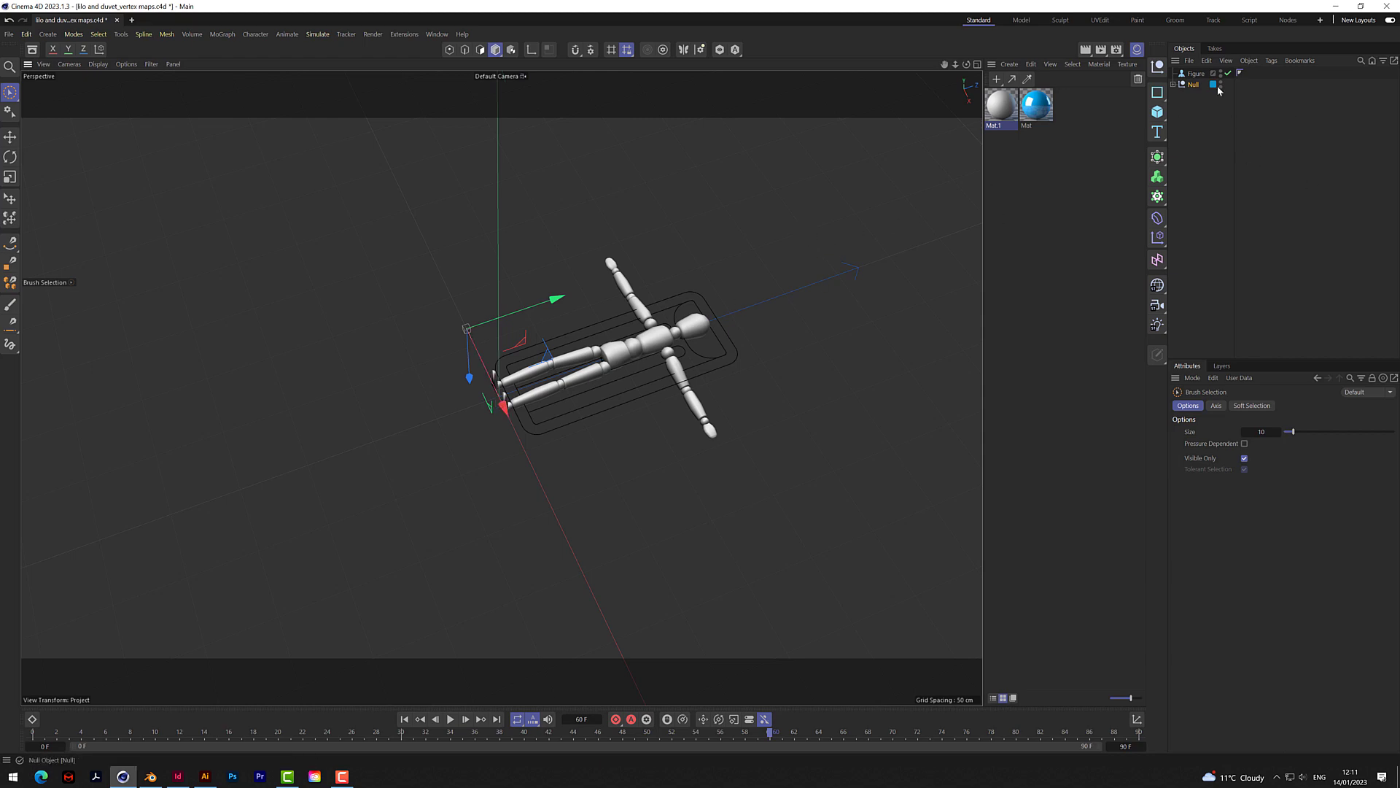
pyautogui.click(1196, 76)
pyautogui.press('Delete')
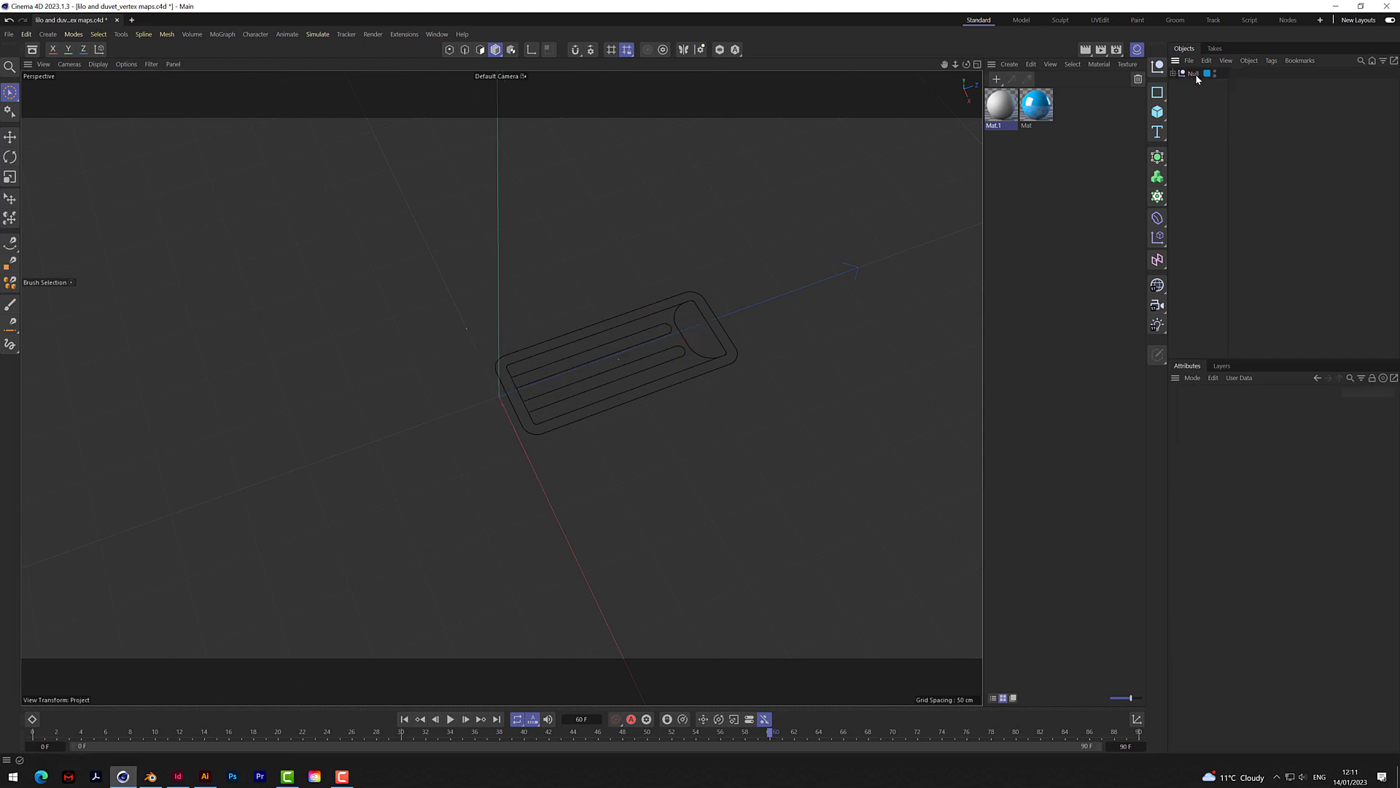
# Step: Examine in the top view which part of the lilo outline each spline in Layer 1 forms
pyautogui.moveTo(966, 64)
pyautogui.mouseDown()
pyautogui.moveTo(948, 73)
pyautogui.moveTo(967, 79)
pyautogui.mouseUp()
pyautogui.middleClick(968, 80)
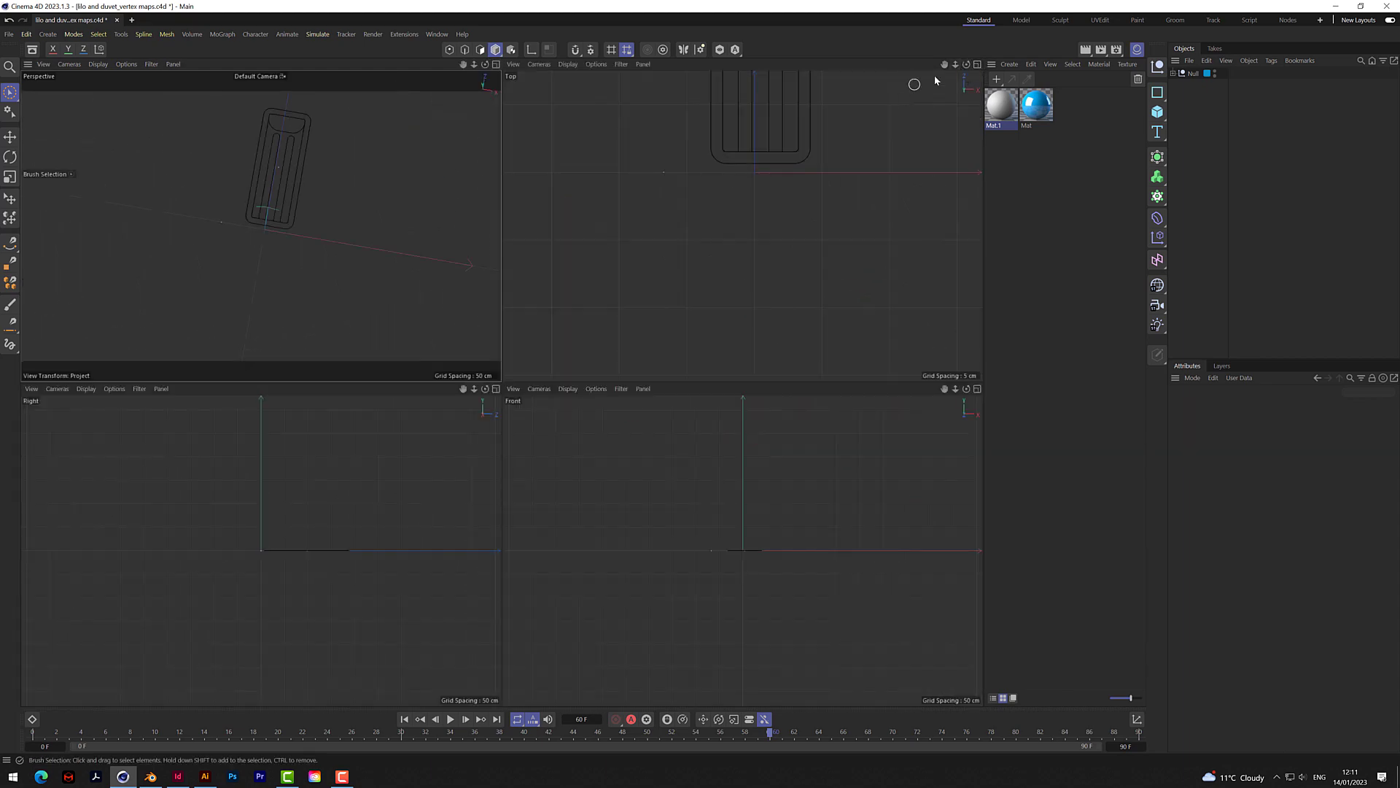
pyautogui.click(978, 65)
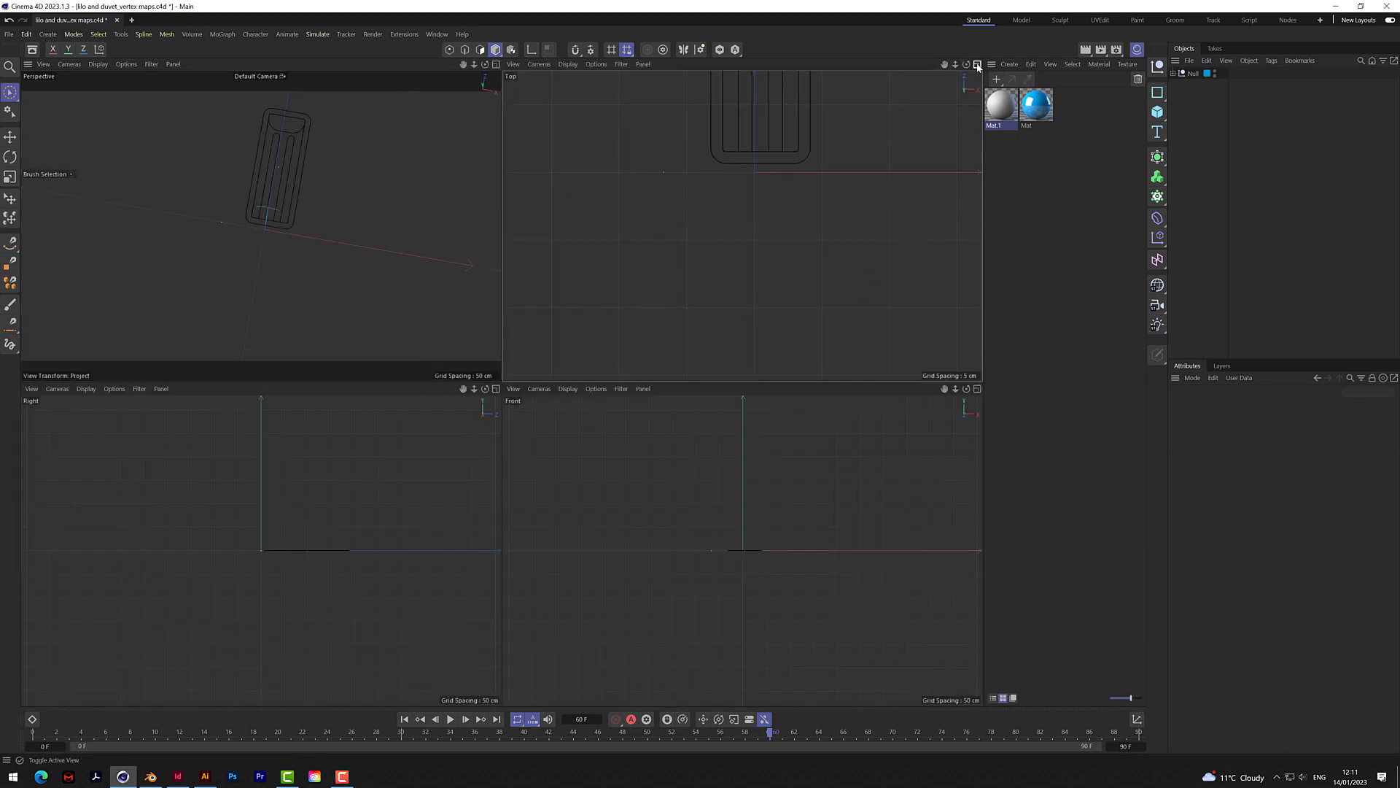
pyautogui.moveTo(945, 65); pyautogui.dragTo(1133, 97)
pyautogui.moveTo(501, 387); pyautogui.dragTo(315, 705)
pyautogui.click(1172, 73)
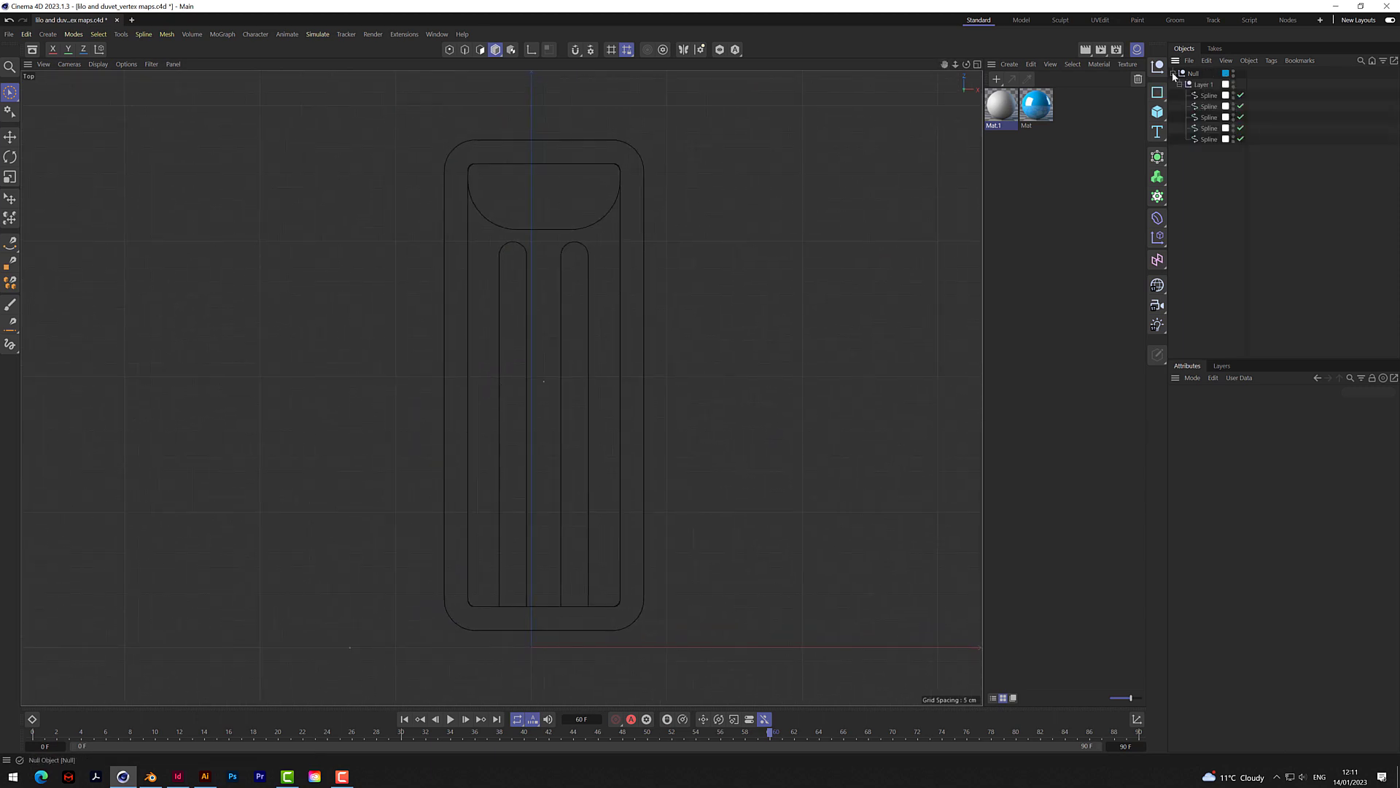
pyautogui.click(1208, 96)
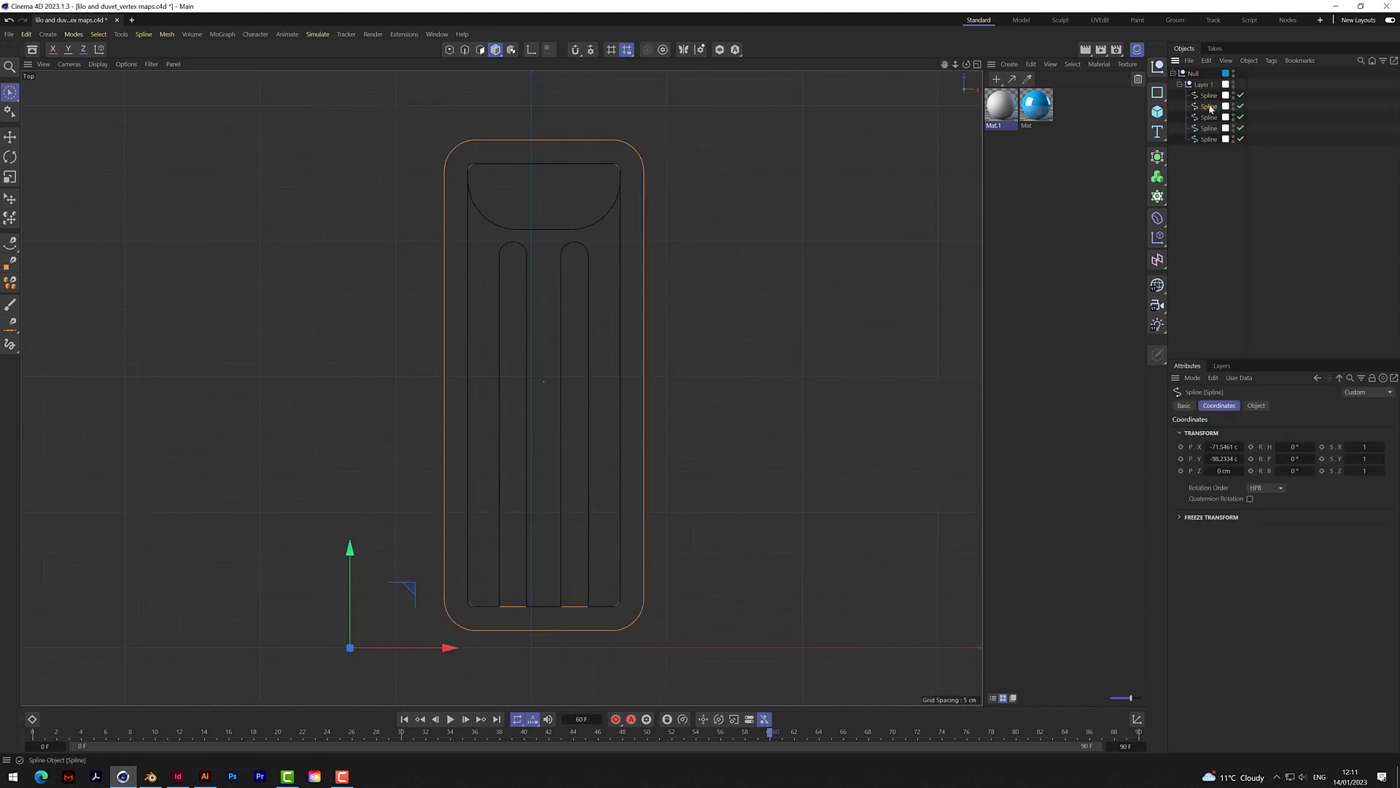
pyautogui.click(1210, 106)
pyautogui.click(1209, 118)
pyautogui.click(1210, 129)
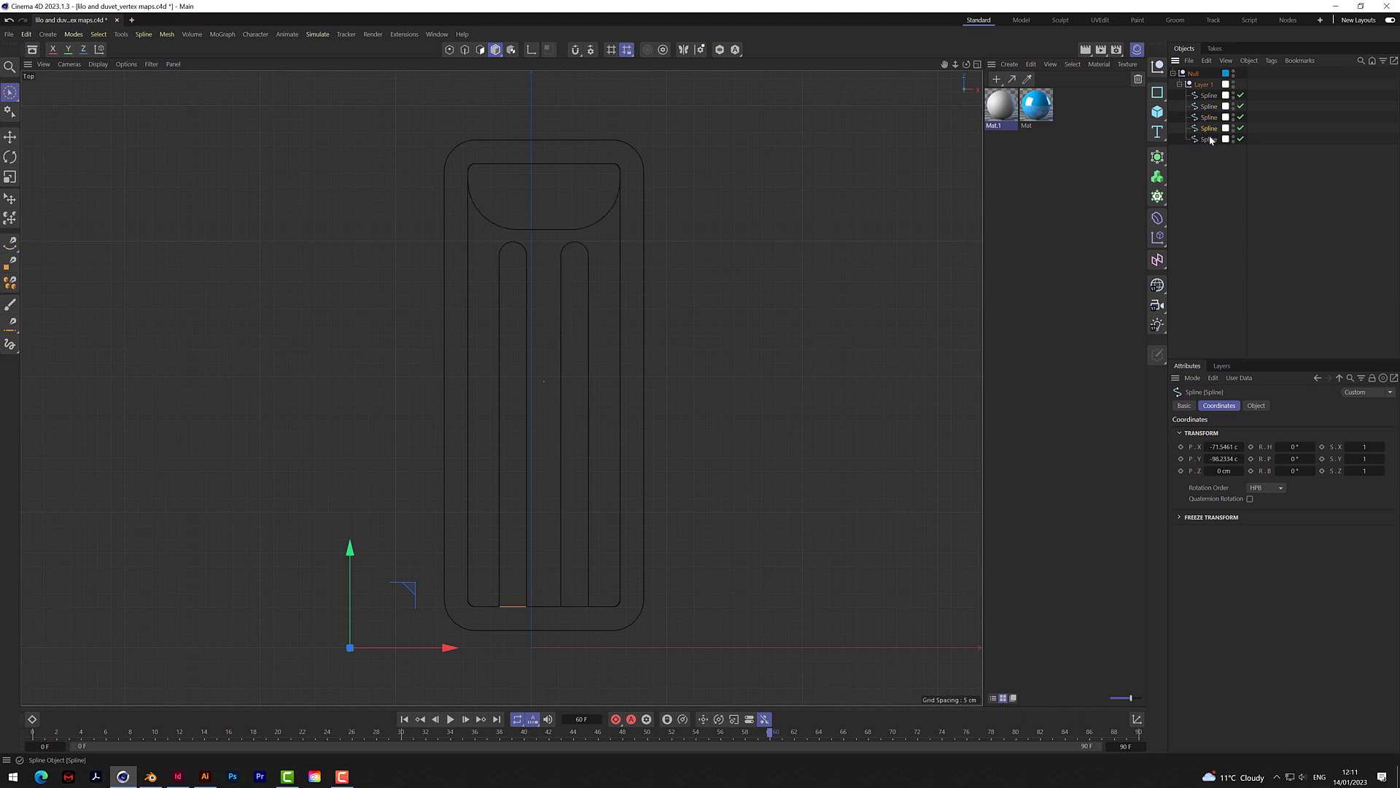
pyautogui.click(1210, 140)
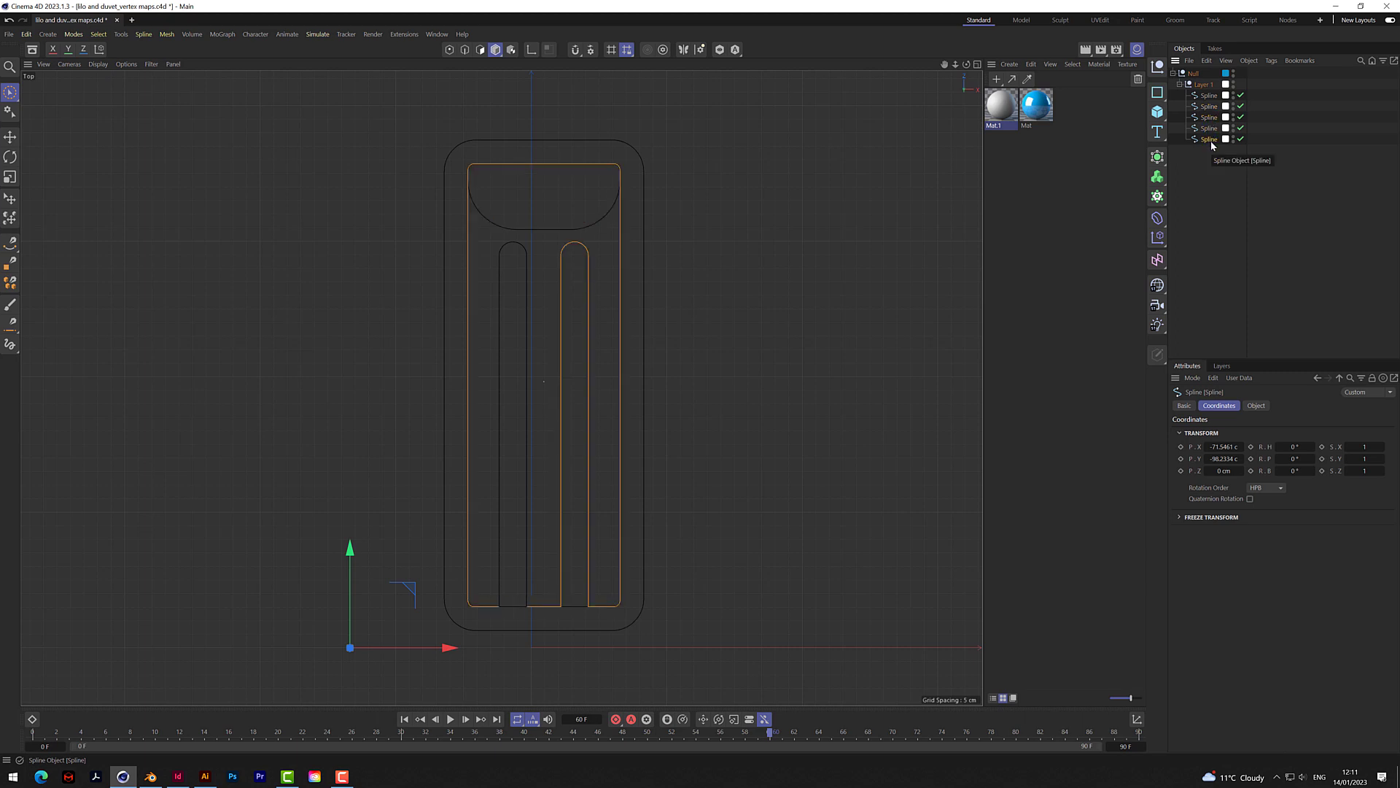
pyautogui.click(1215, 153)
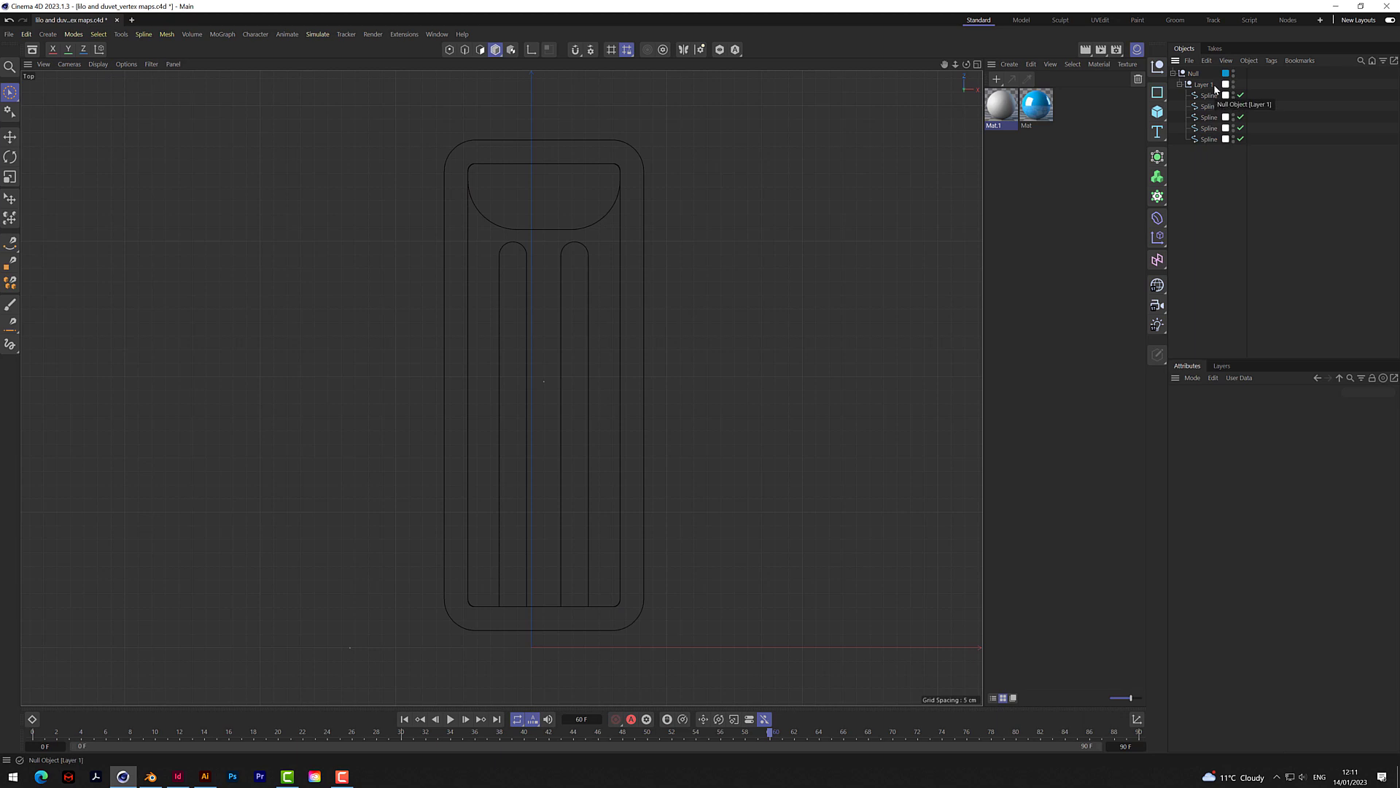
pyautogui.click(1174, 73)
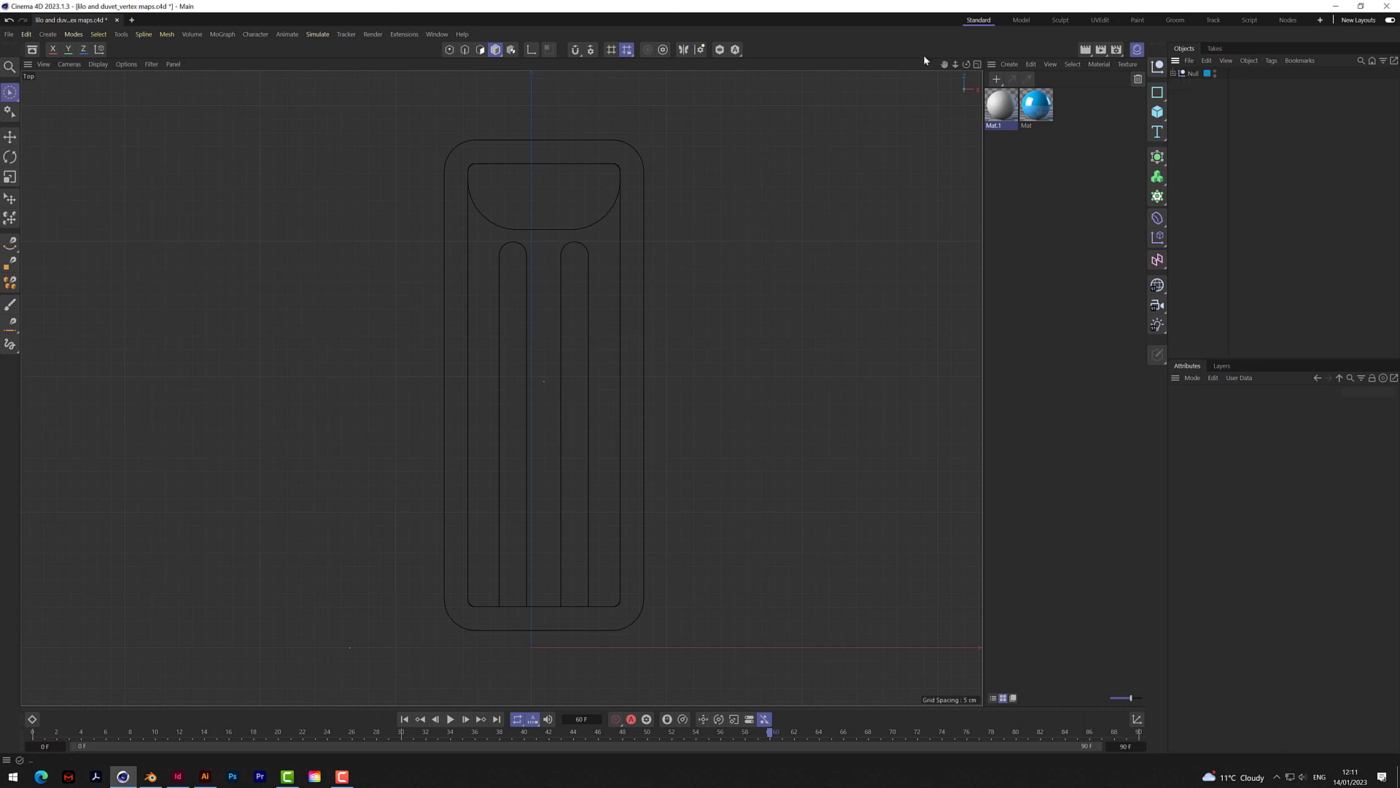
# Step: Return to the perspective view and add a cube primitive at the scene origin
pyautogui.click(978, 64)
pyautogui.click(496, 64)
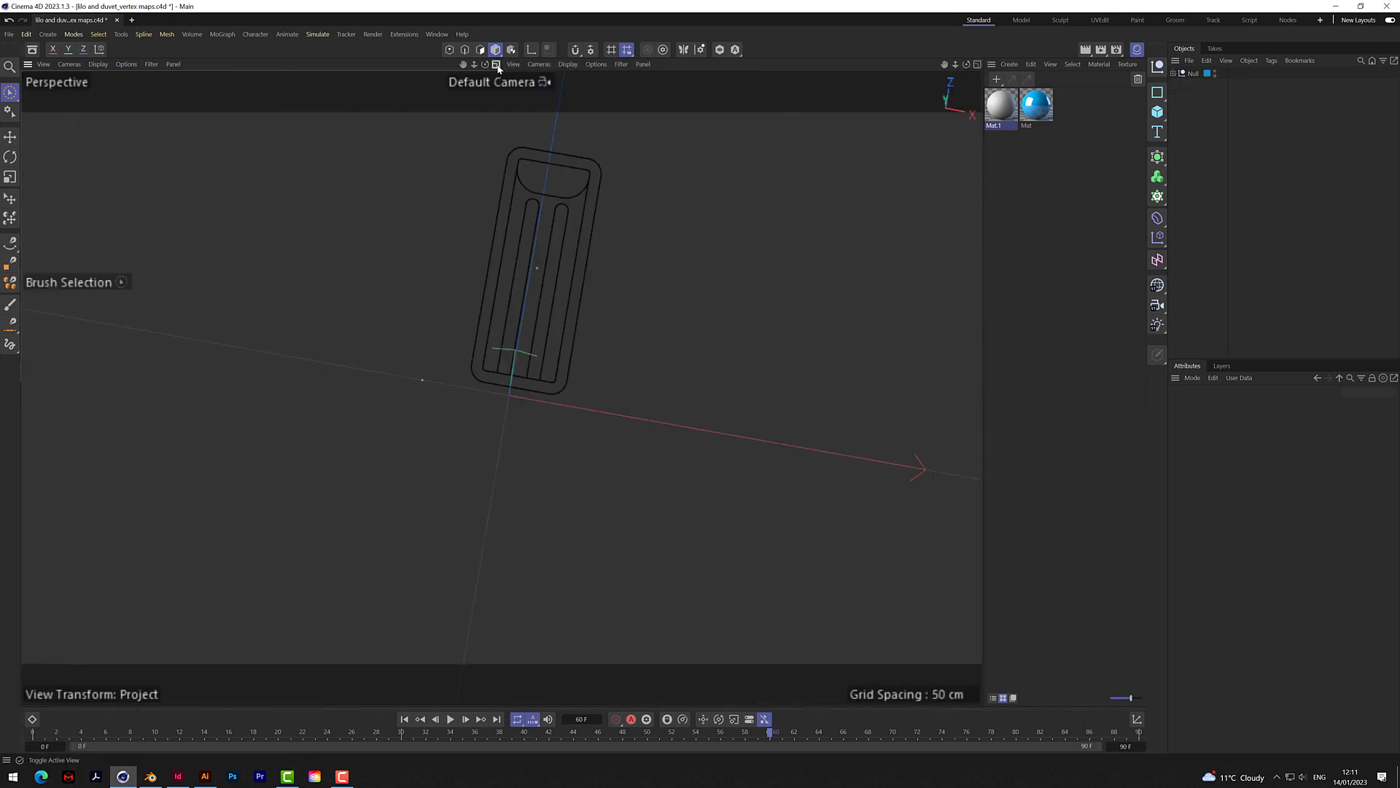
pyautogui.moveTo(967, 64); pyautogui.dragTo(899, 25)
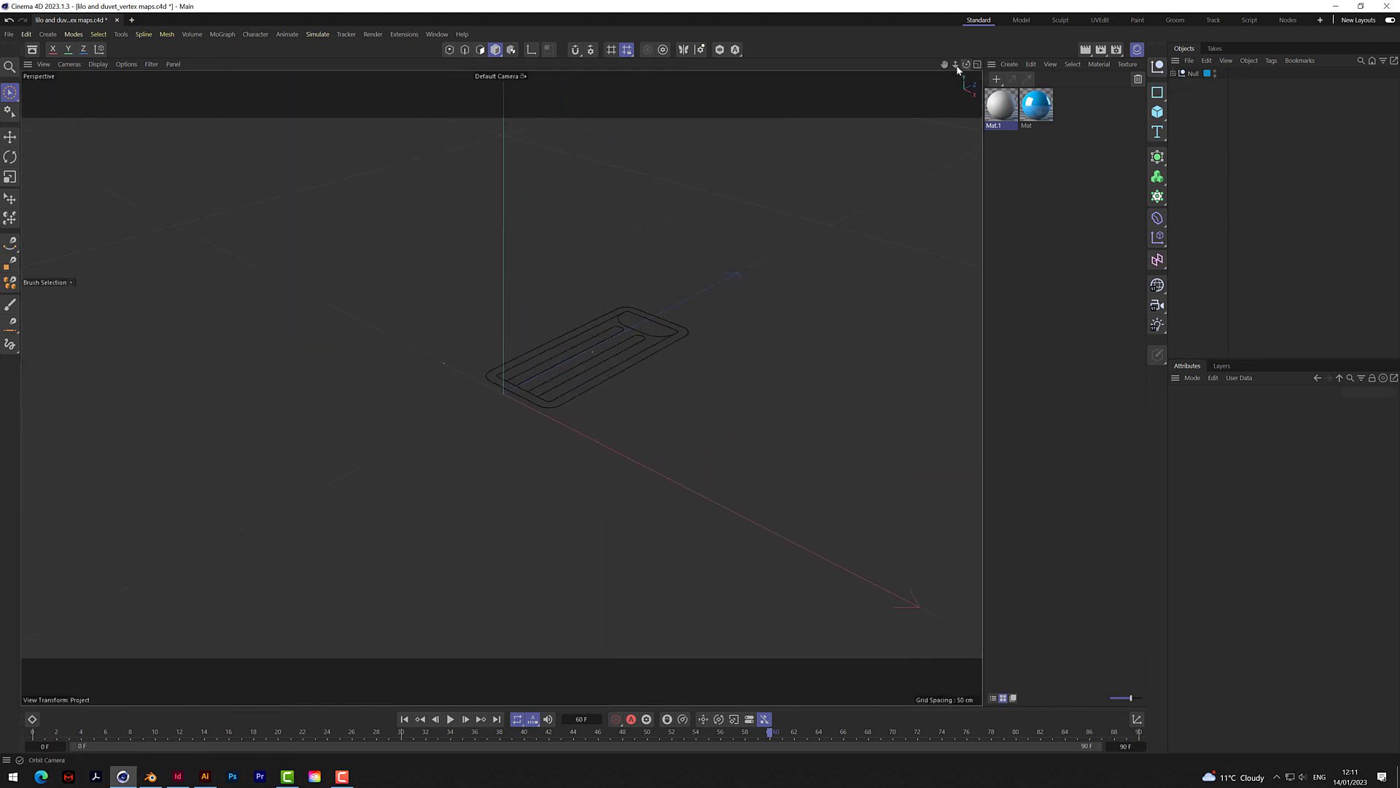
pyautogui.click(1159, 115)
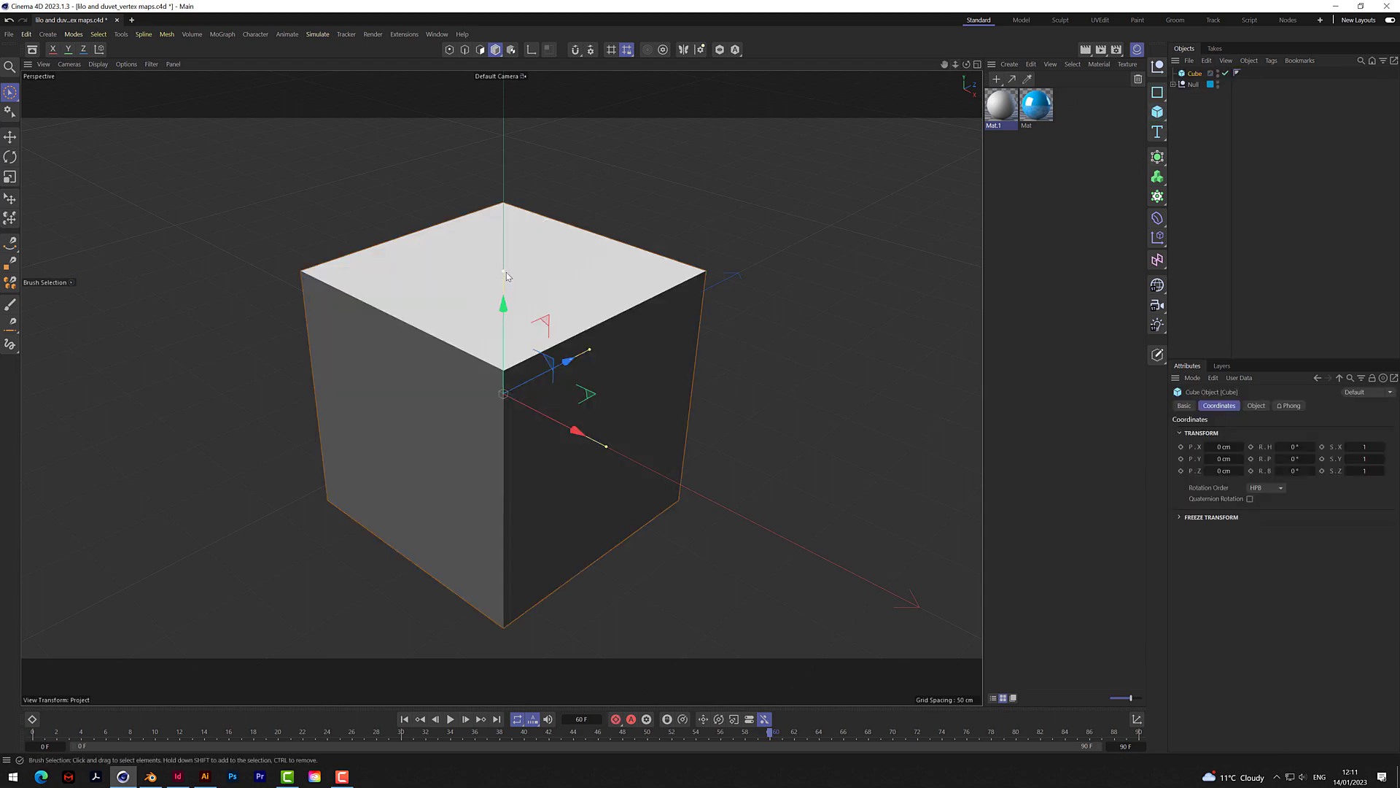
# Step: Flatten the cube into a thin sheet with a Y size of 0.2 cm
pyautogui.moveTo(505, 273); pyautogui.dragTo(519, 359)
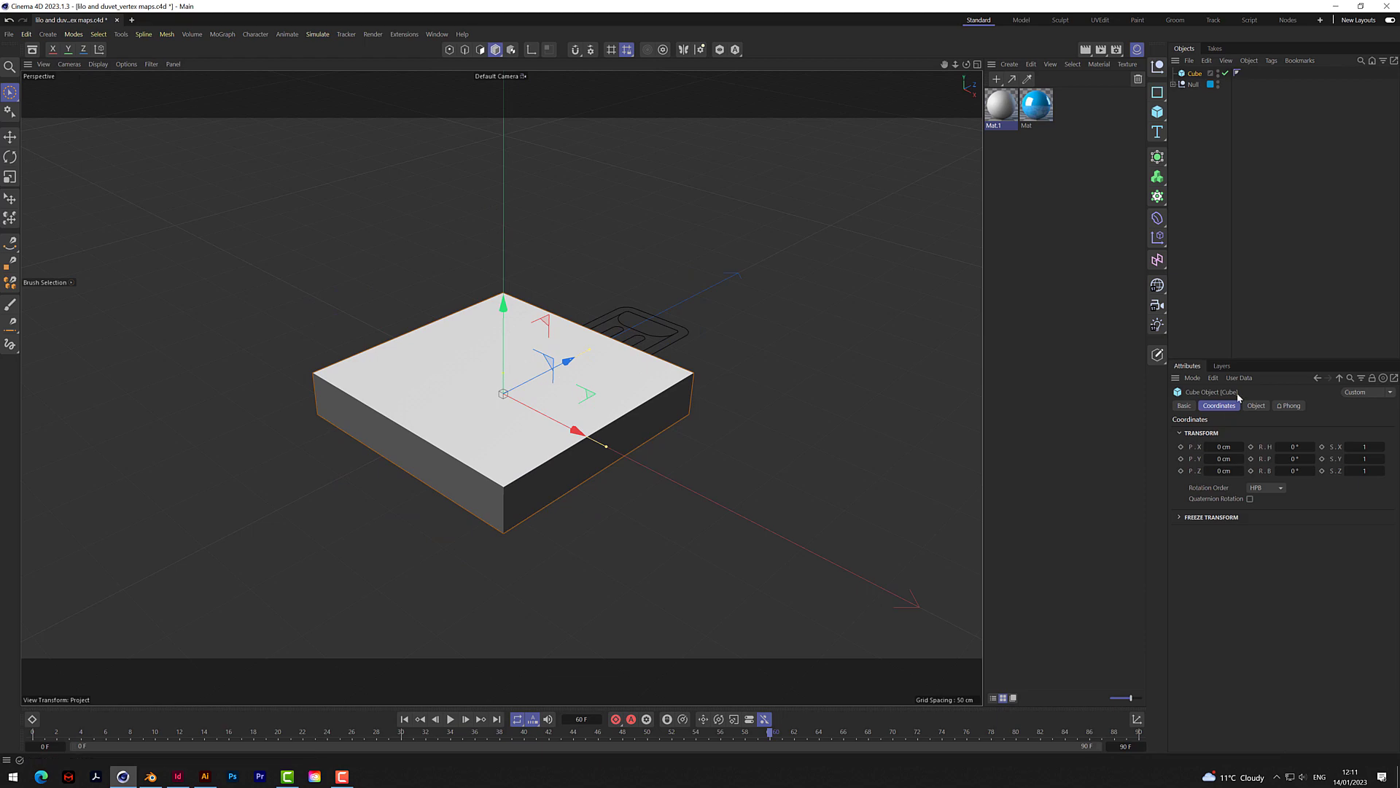
pyautogui.click(1256, 405)
pyautogui.click(1255, 444)
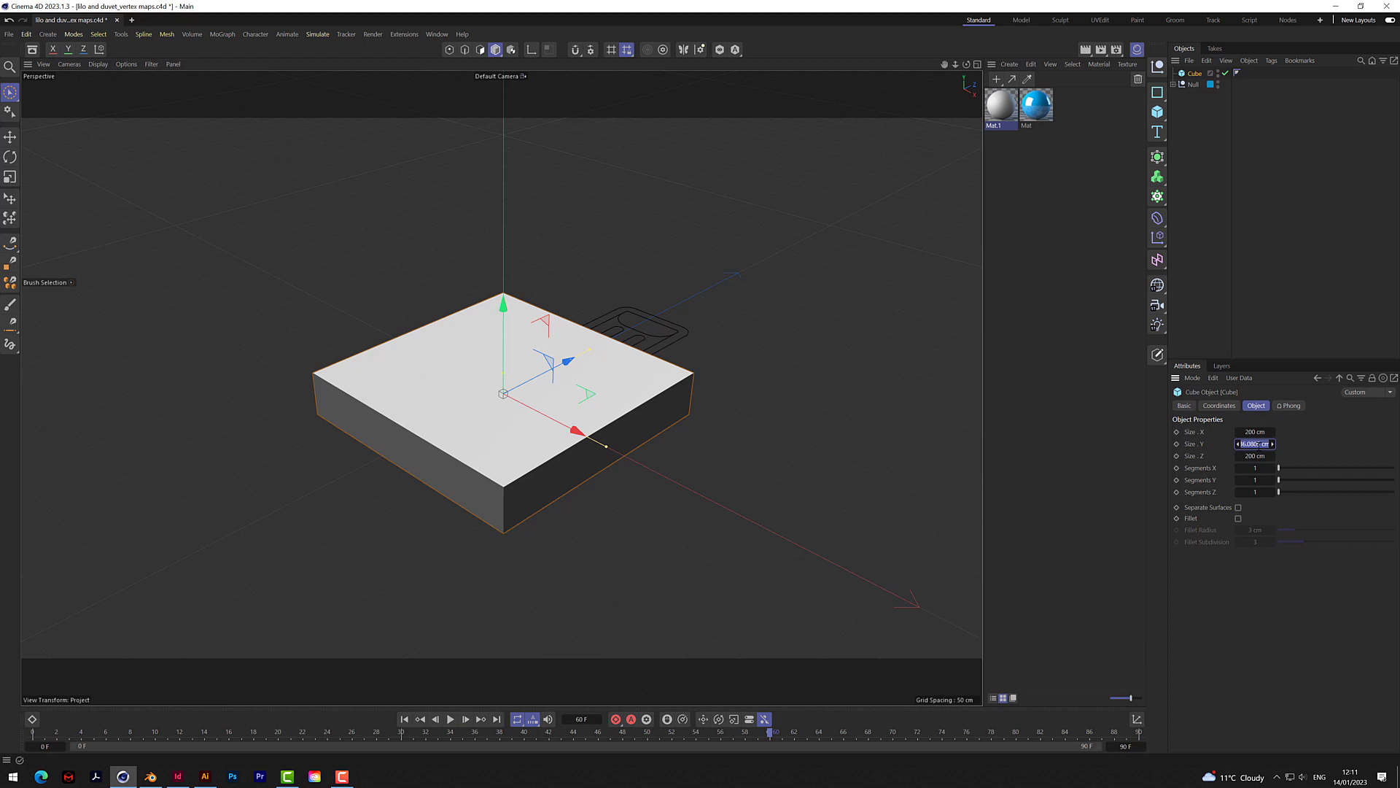
pyautogui.press('BackSpace')
pyautogui.write('0.2')
pyautogui.press('Return')
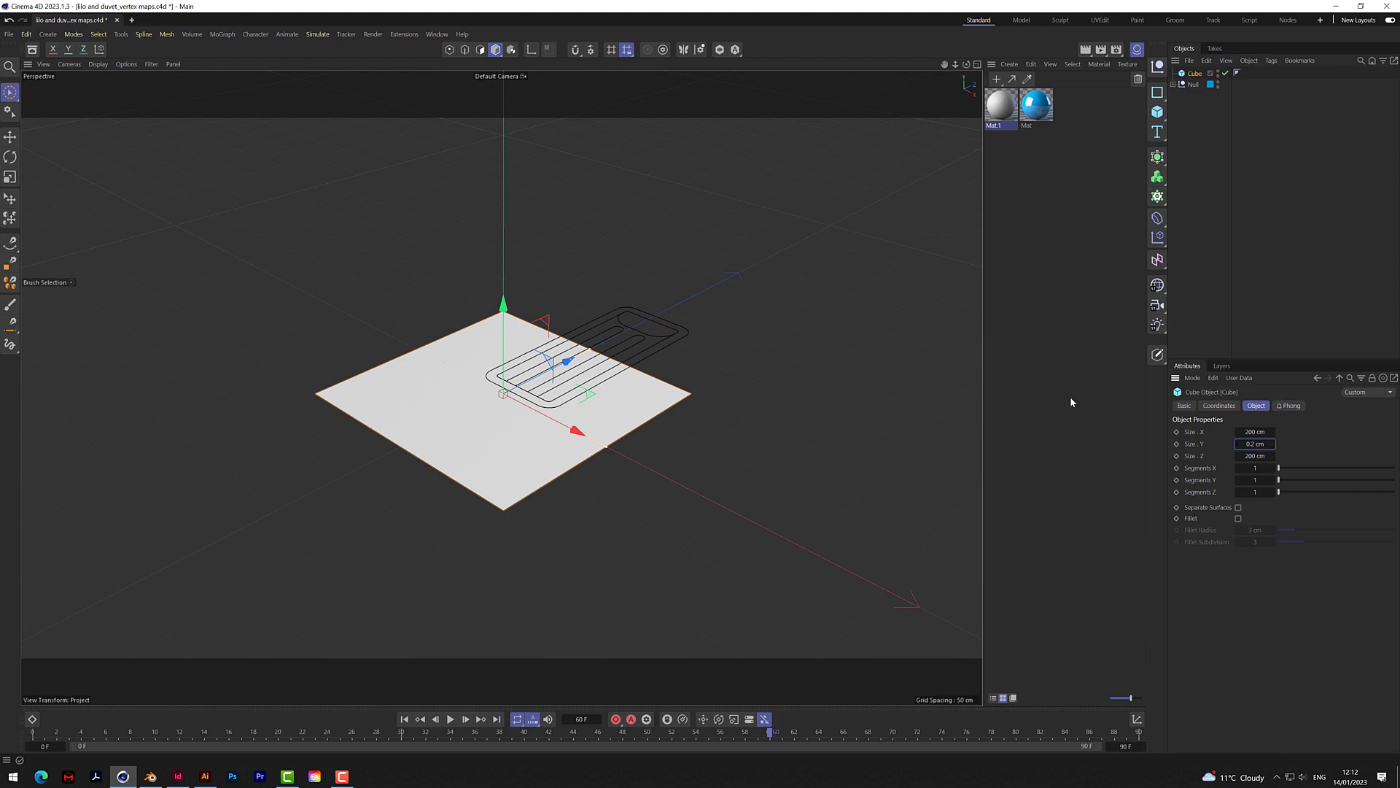
# Step: In the top view, center the cube on the lilo outlines along Z and resize it to about 79 by 186 cm around them
pyautogui.middleClick(969, 92)
pyautogui.middleClick(839, 125)
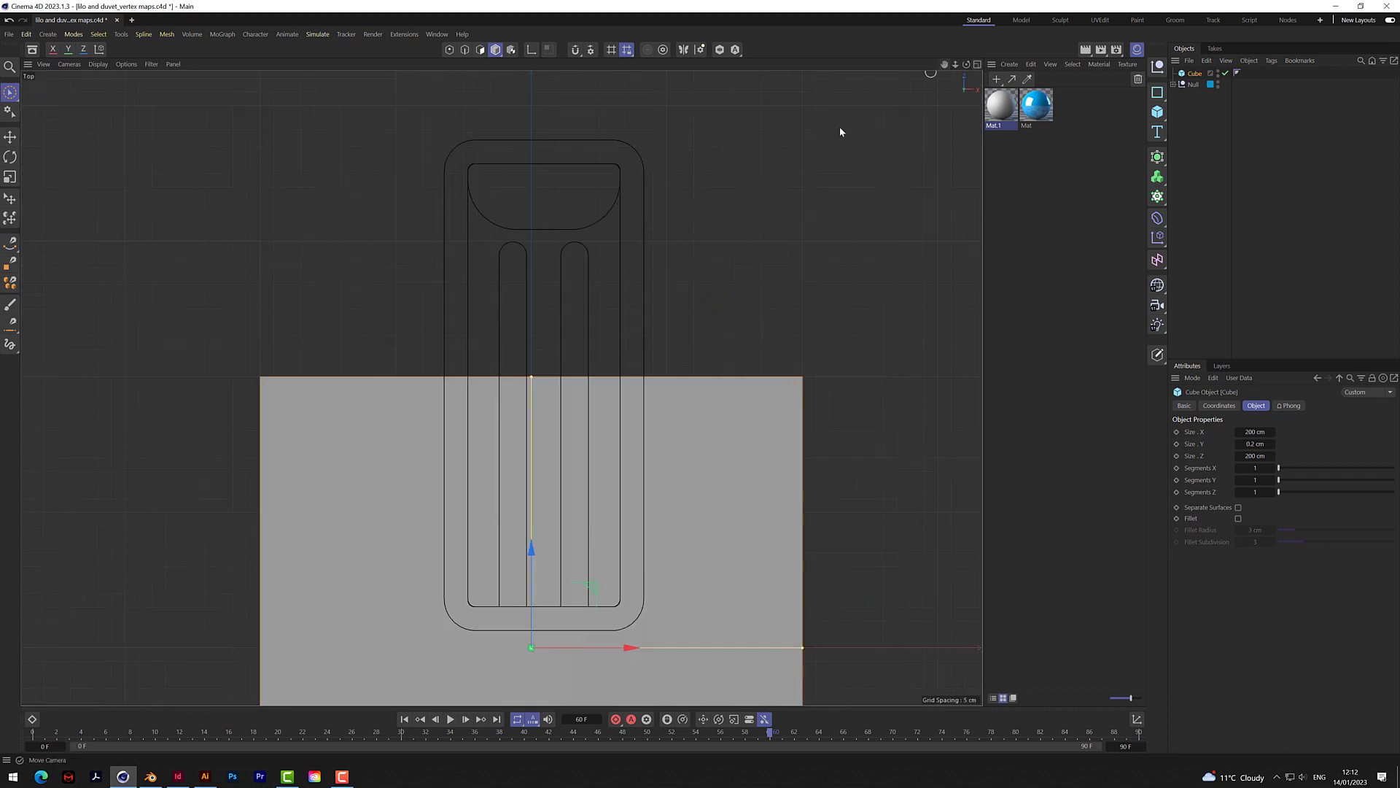
pyautogui.moveTo(540, 554); pyautogui.dragTo(586, 294)
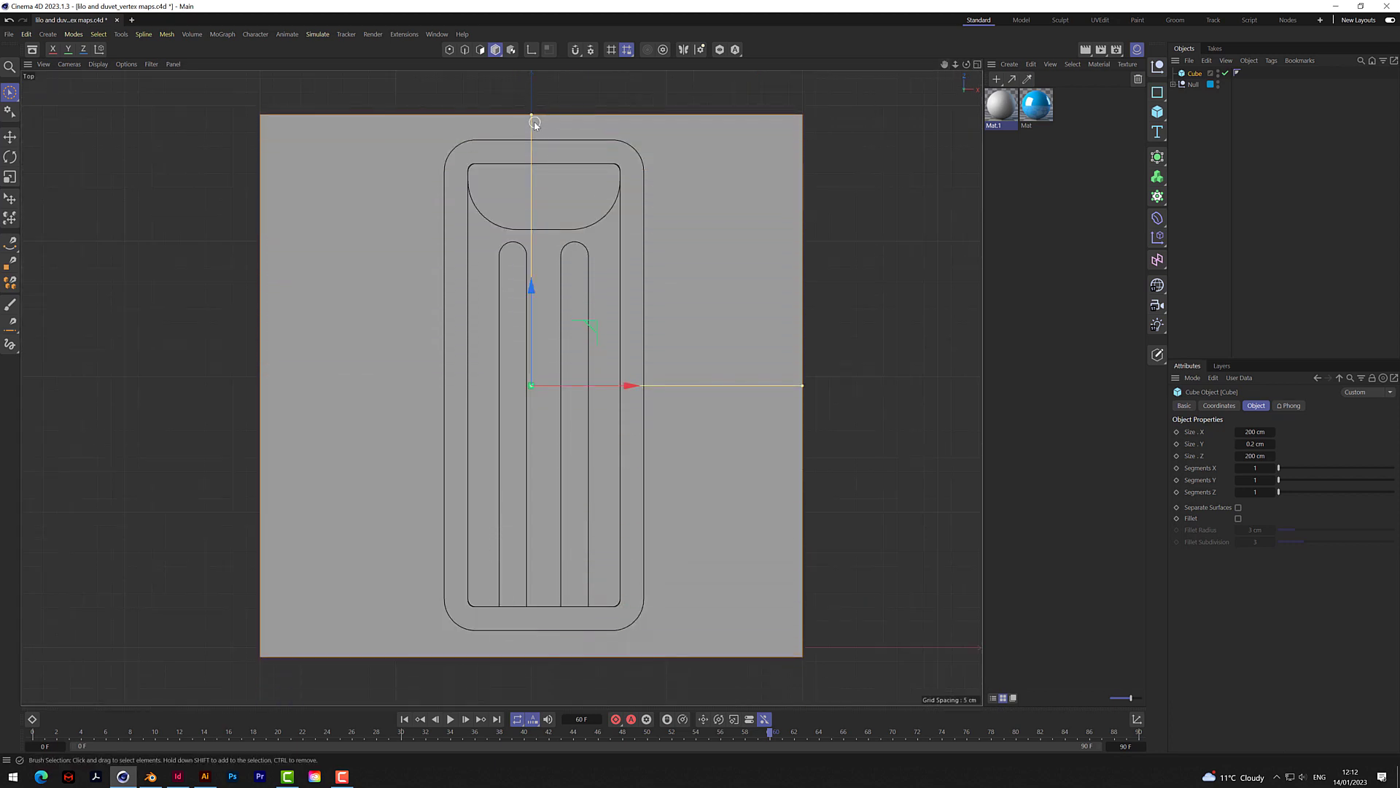
pyautogui.moveTo(532, 115)
pyautogui.mouseDown()
pyautogui.moveTo(532, 146)
pyautogui.moveTo(532, 132)
pyautogui.mouseUp()
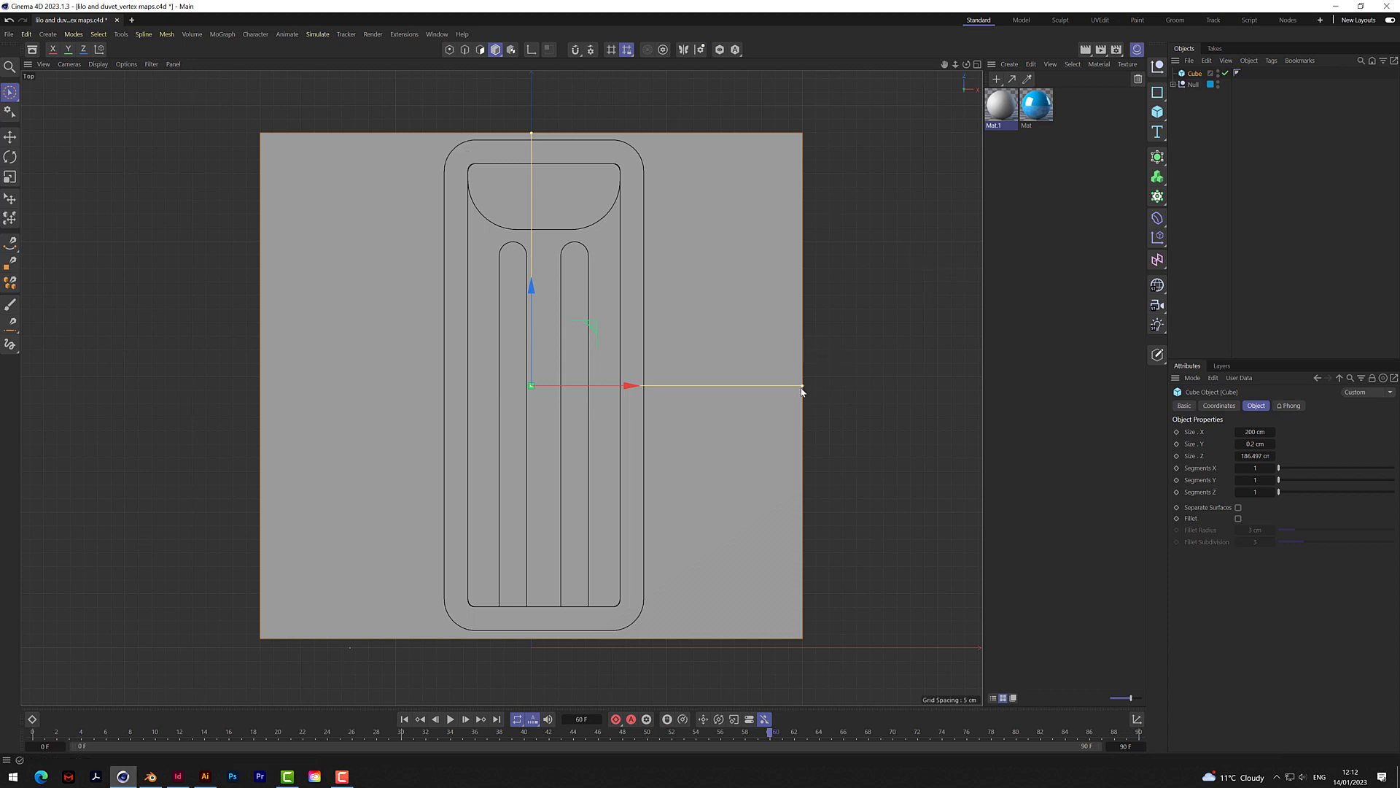
pyautogui.moveTo(802, 387); pyautogui.dragTo(653, 387)
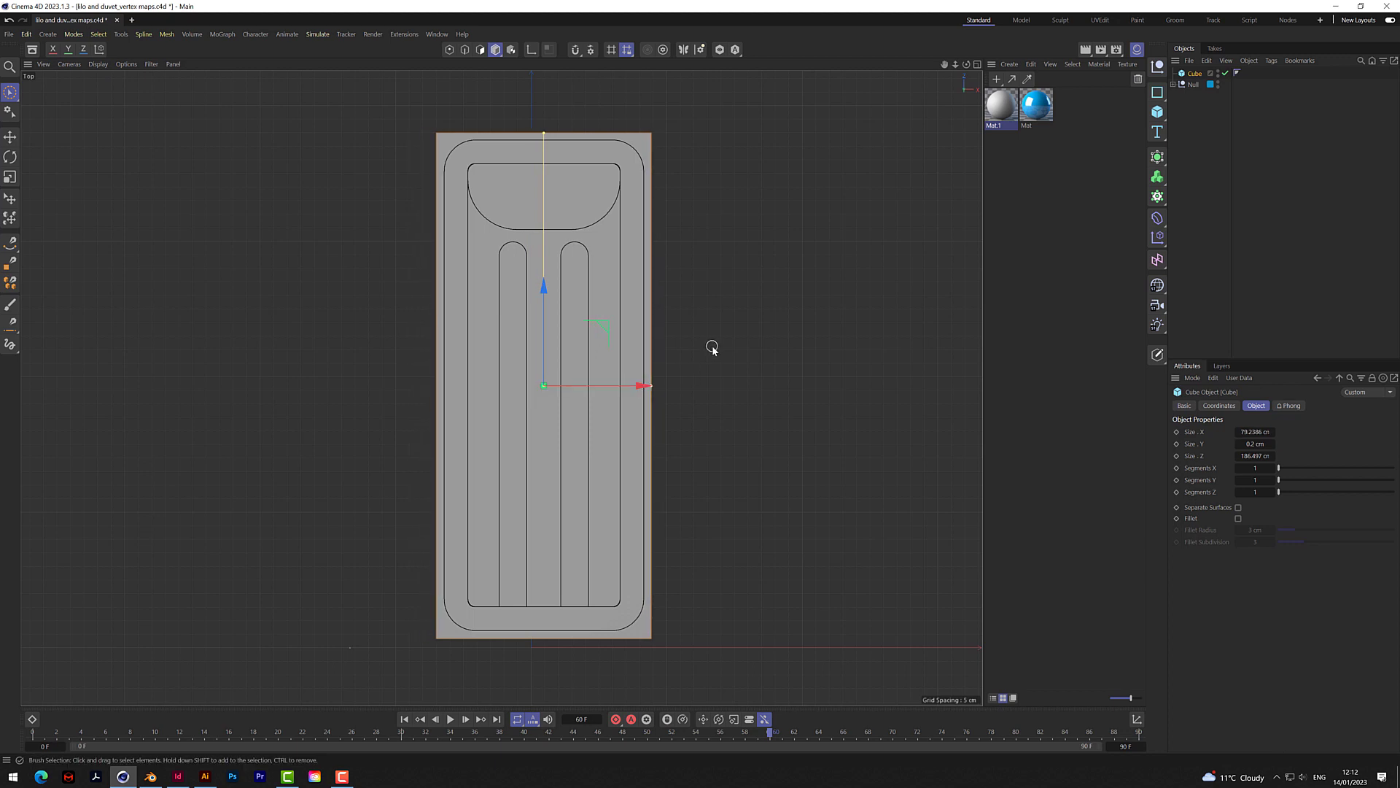
# Step: Return to the perspective view and display the cube shaded with its surface lines
pyautogui.click(977, 64)
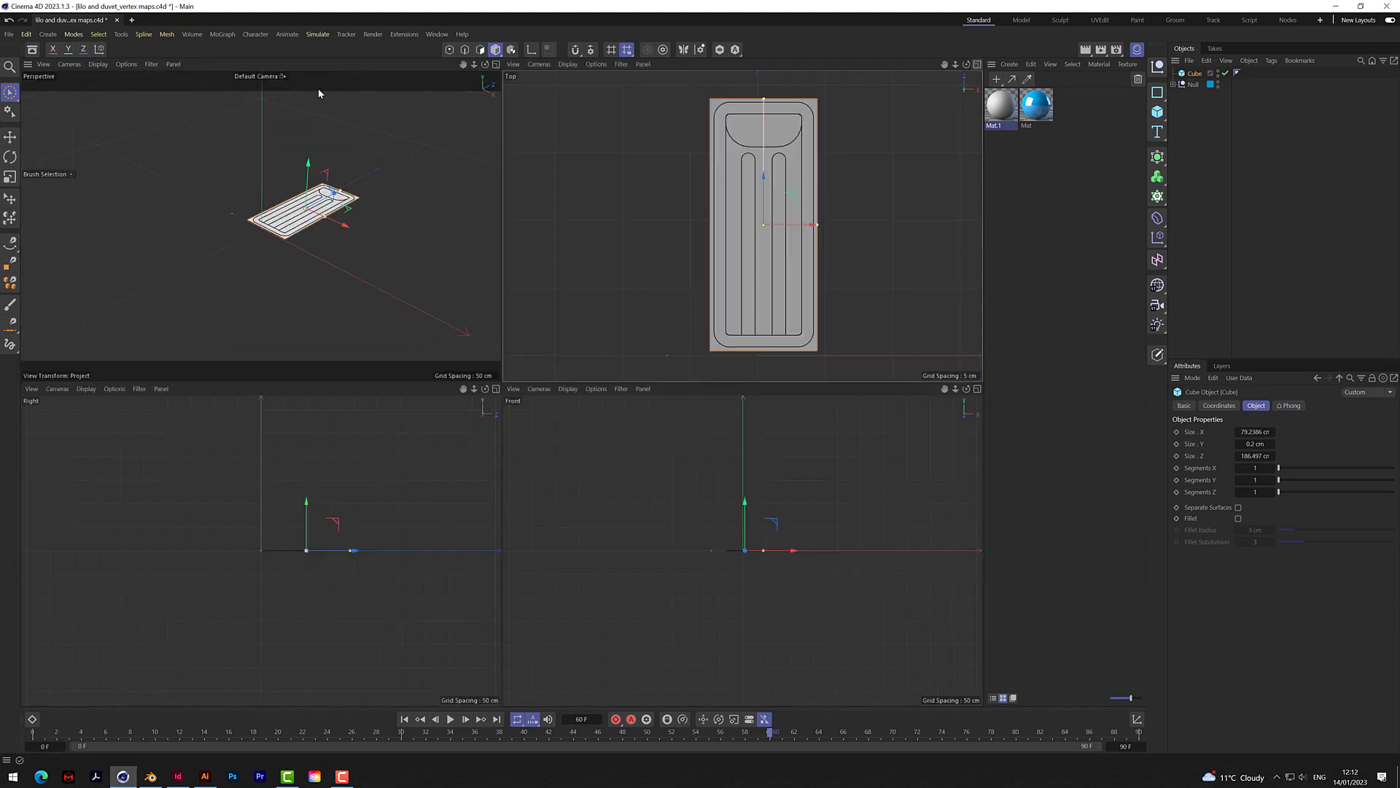
pyautogui.click(496, 64)
pyautogui.scroll(8, 631, 369)
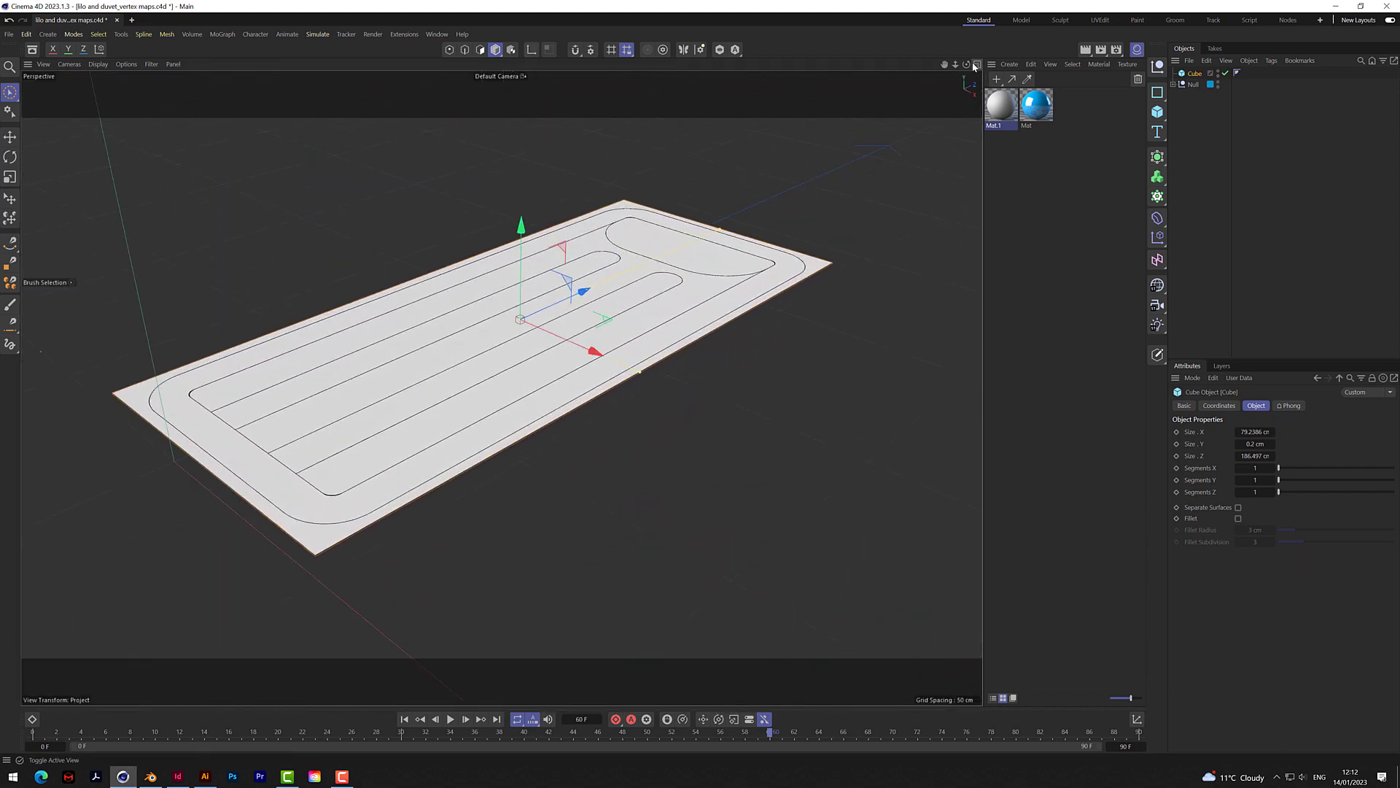
pyautogui.moveTo(967, 64)
pyautogui.mouseDown()
pyautogui.moveTo(948, 109)
pyautogui.moveTo(933, 70)
pyautogui.mouseUp()
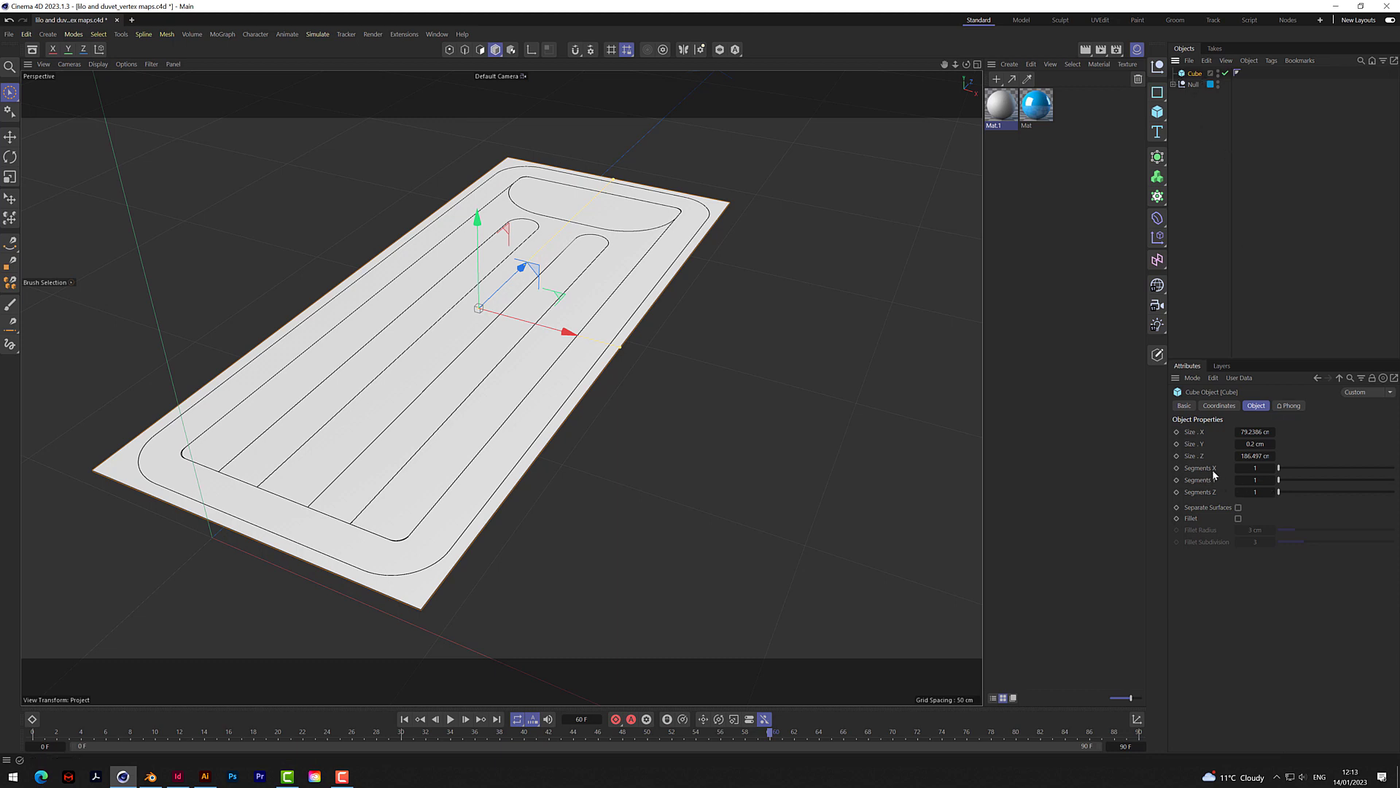
pyautogui.click(98, 64)
pyautogui.click(134, 110)
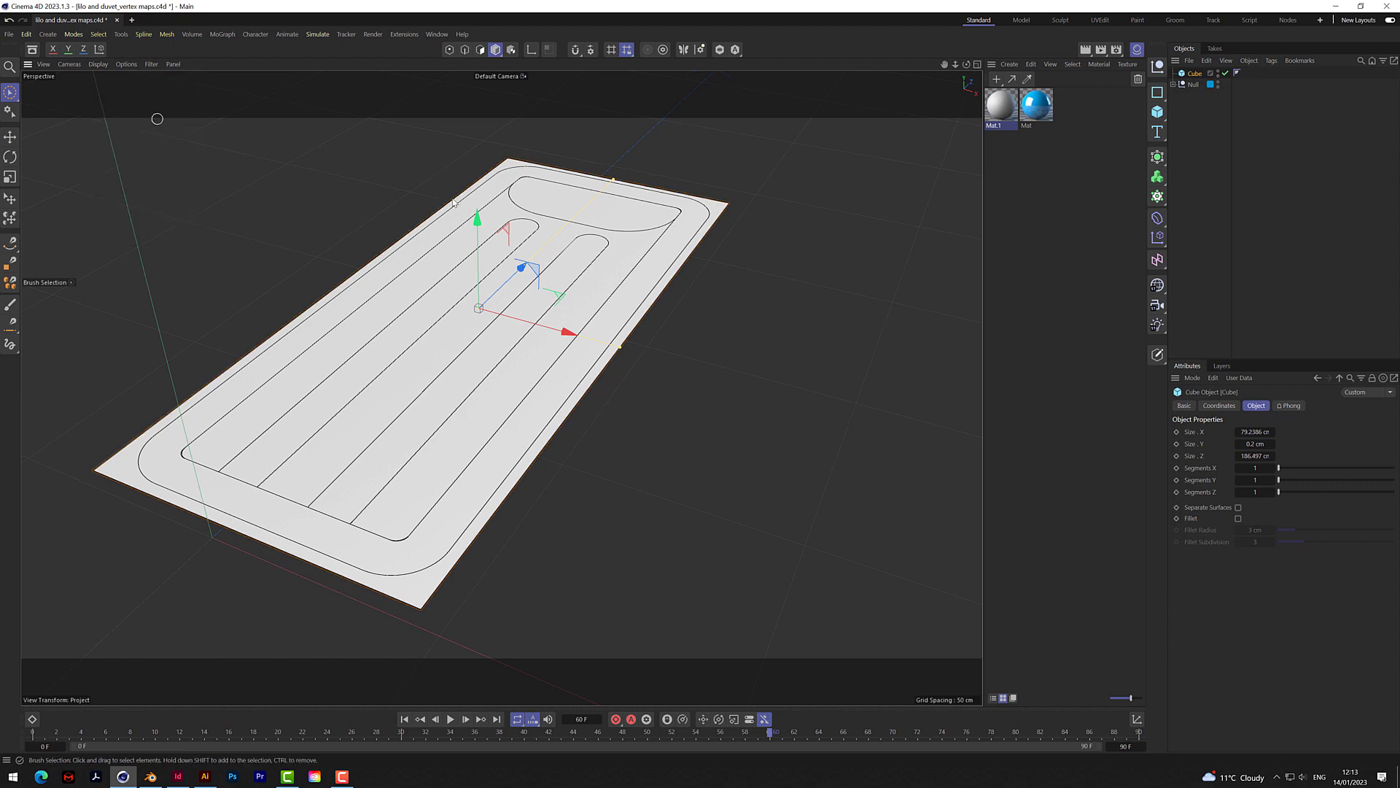
# Step: Subdivide the cube into 100 segments along X and 200 along Z, and check the mesh density against the outlines
pyautogui.click(1255, 468)
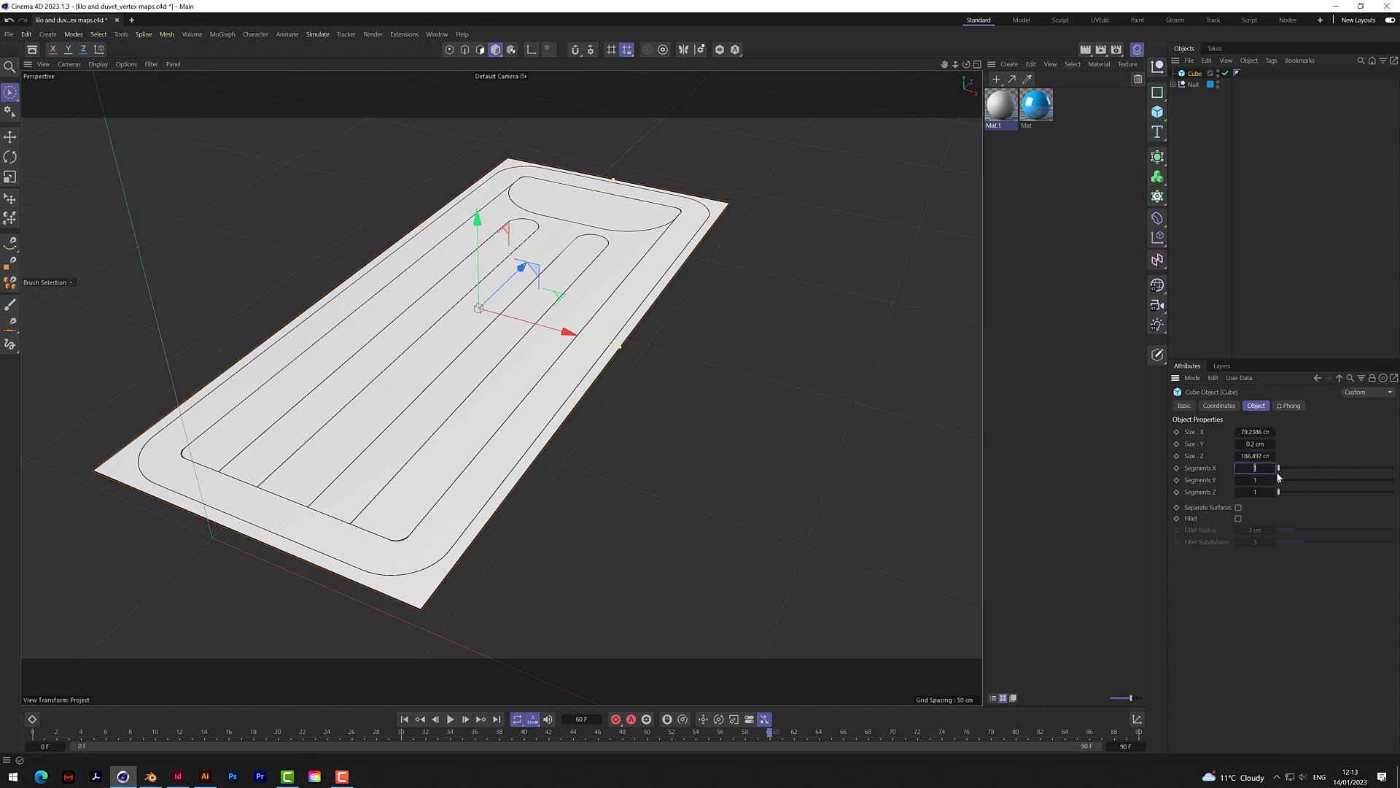
pyautogui.write('100')
pyautogui.press('Return')
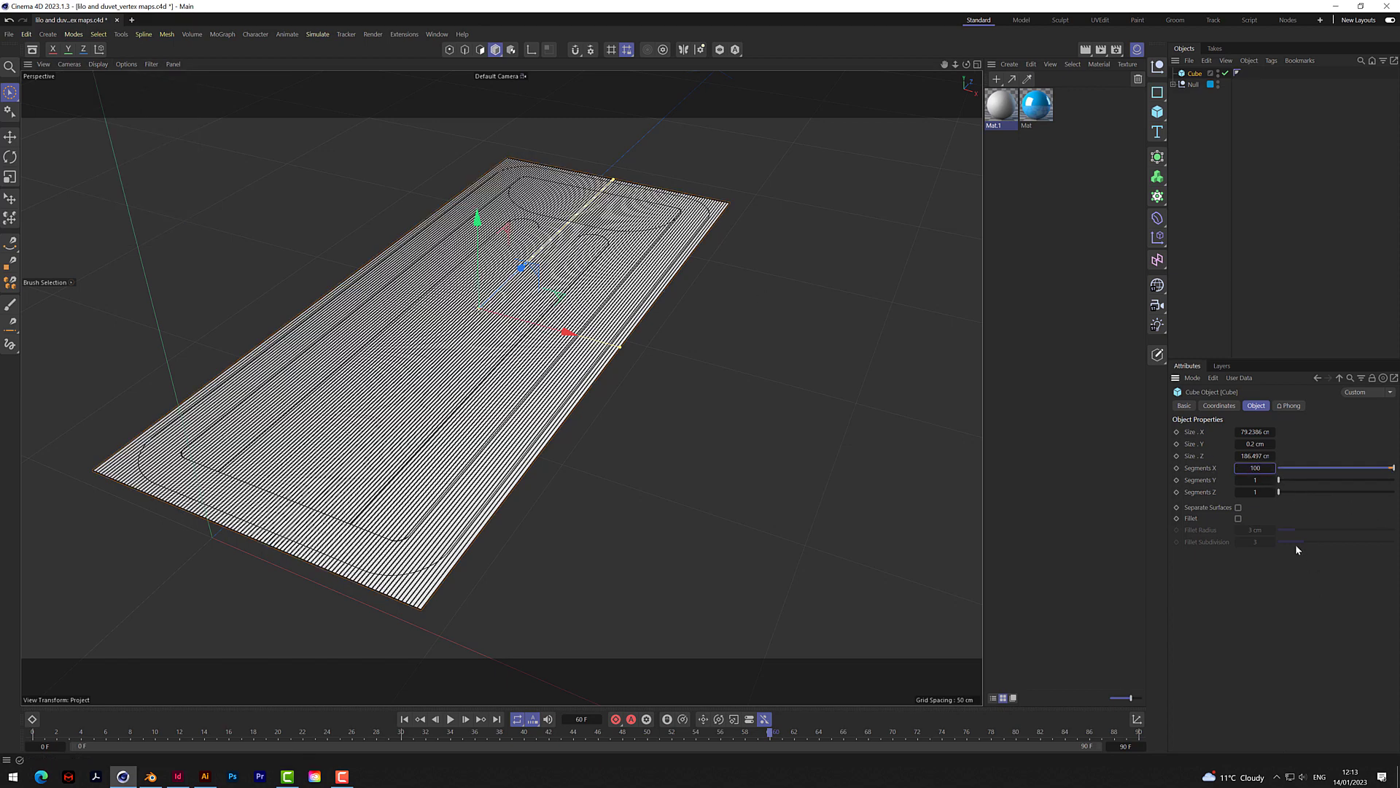
pyautogui.click(1255, 493)
pyautogui.write('200')
pyautogui.press('Return')
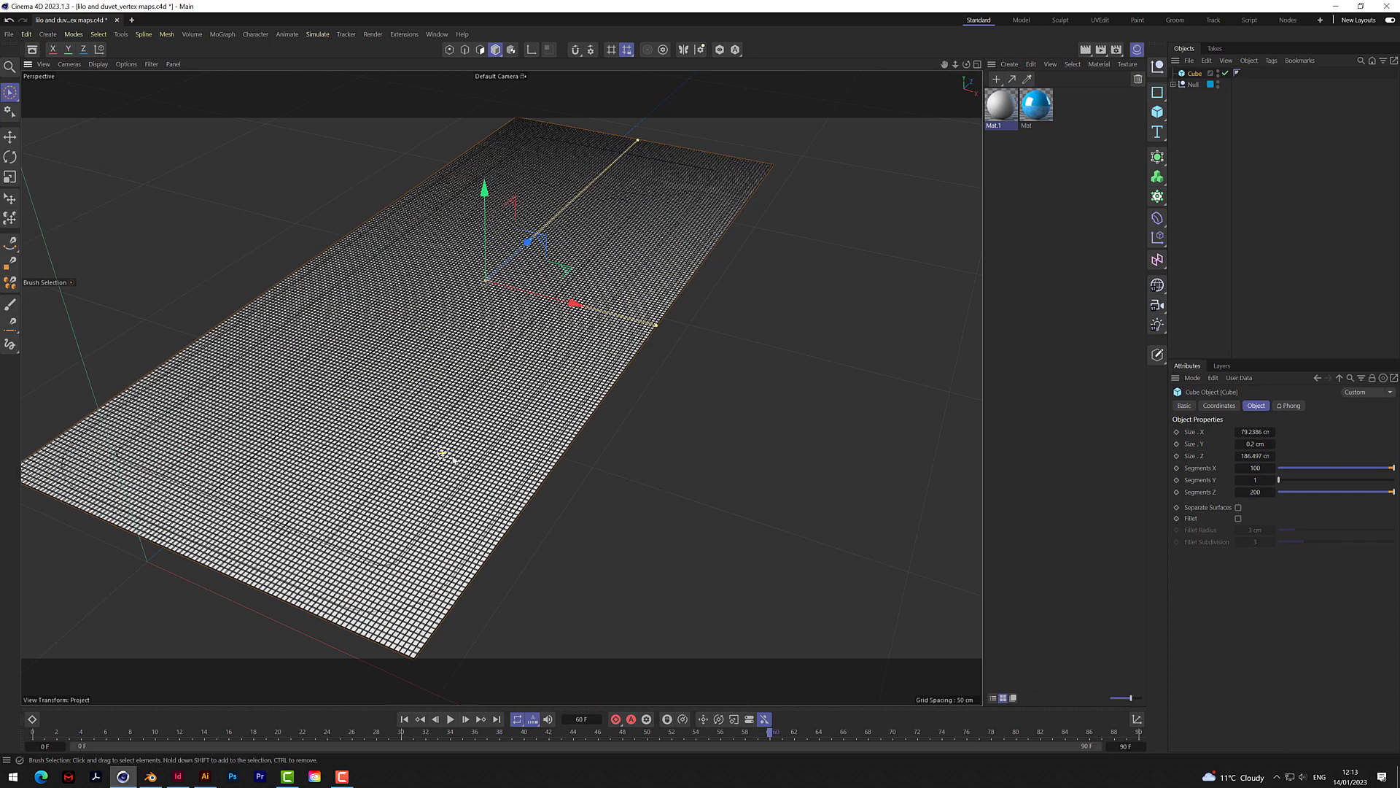
pyautogui.scroll(4, 443, 453)
pyautogui.scroll(-5, 588, 429)
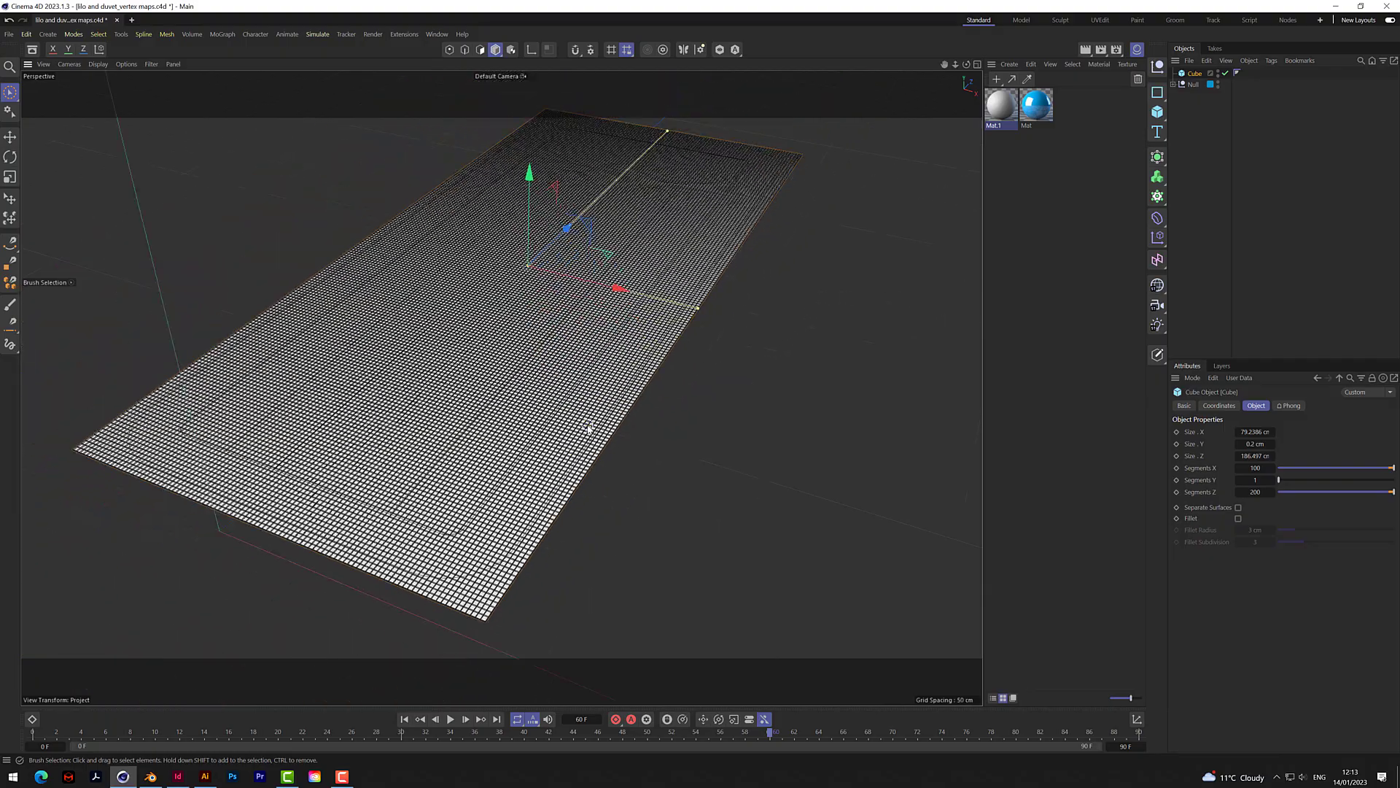
pyautogui.keyDown('alt'); pyautogui.moveTo(588, 429); pyautogui.dragTo(502, 388); pyautogui.keyUp('alt')
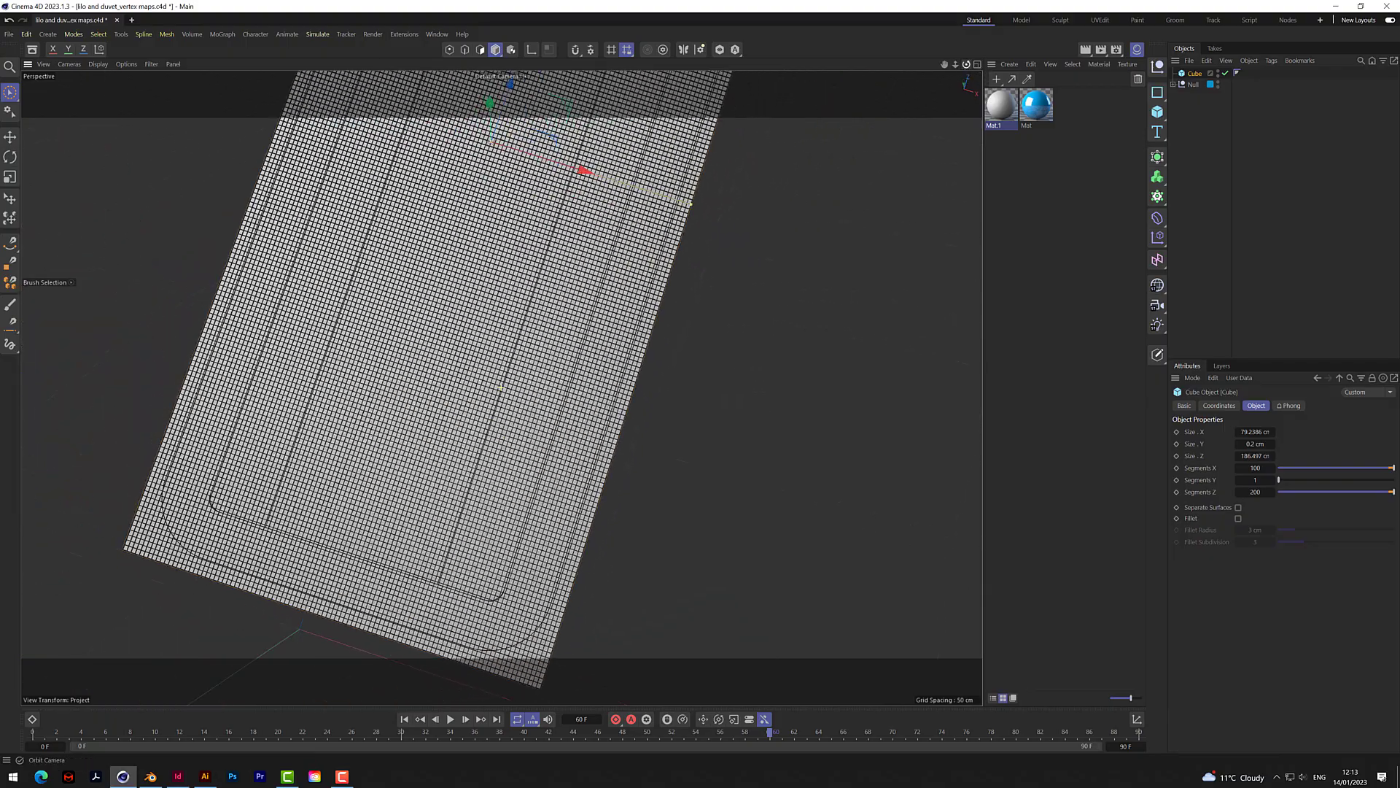
pyautogui.scroll(-5, 501, 388)
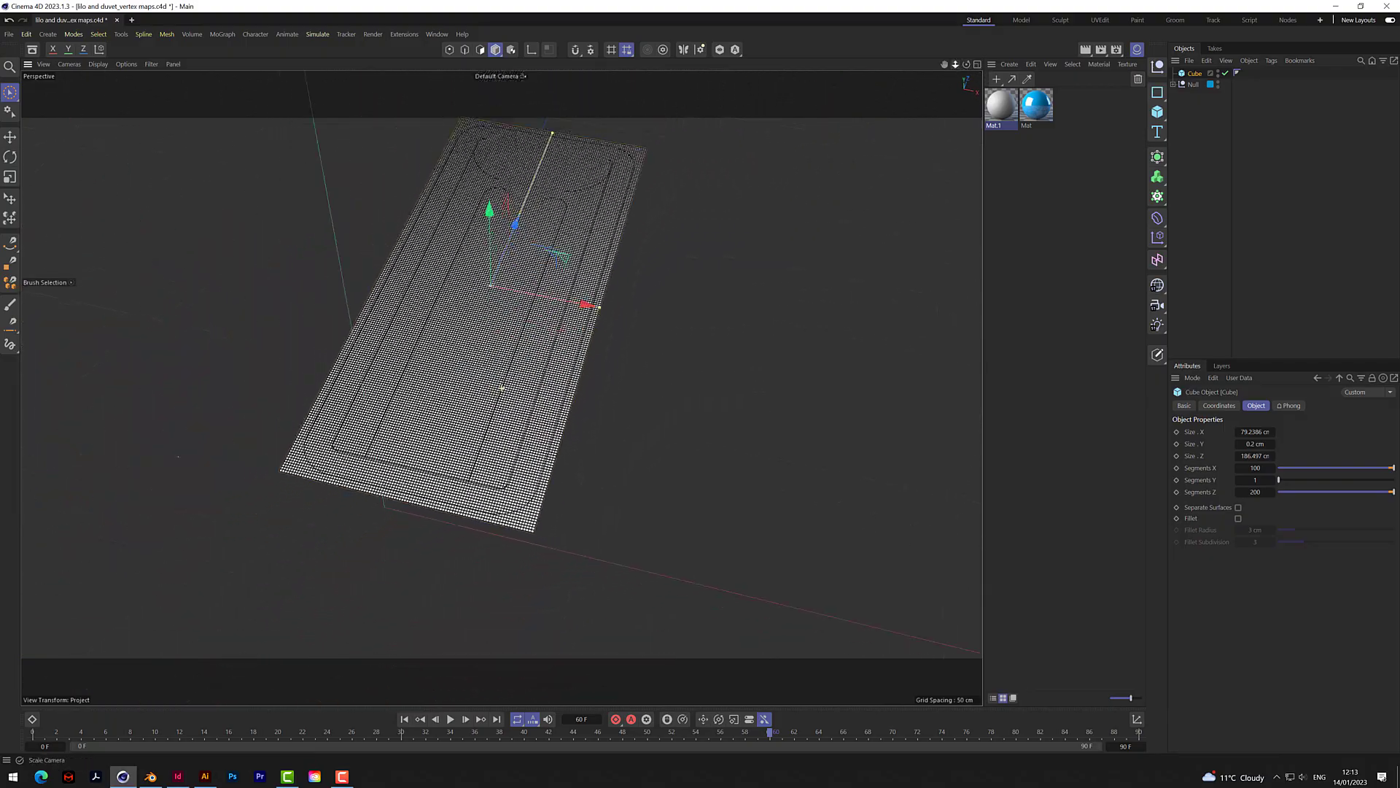
pyautogui.keyDown('alt'); pyautogui.moveTo(501, 387); pyautogui.dragTo(526, 423, button='middle'); pyautogui.keyUp('alt')
pyautogui.keyDown('alt'); pyautogui.moveTo(501, 387); pyautogui.dragTo(516, 353); pyautogui.keyUp('alt')
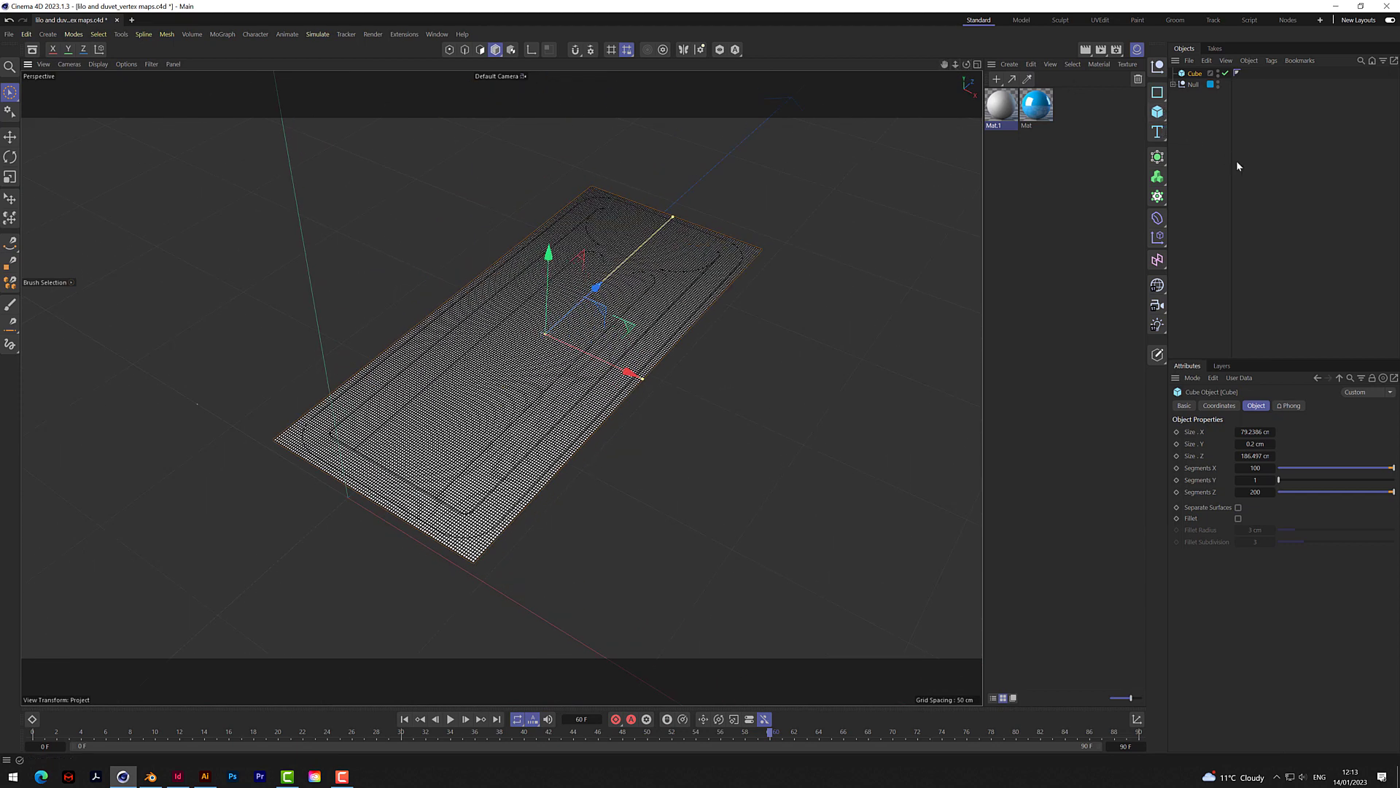
# Step: Set the gravity in the project's simulation scene settings to 0
pyautogui.hotkey('ctrl', 'd')
pyautogui.click(1196, 419)
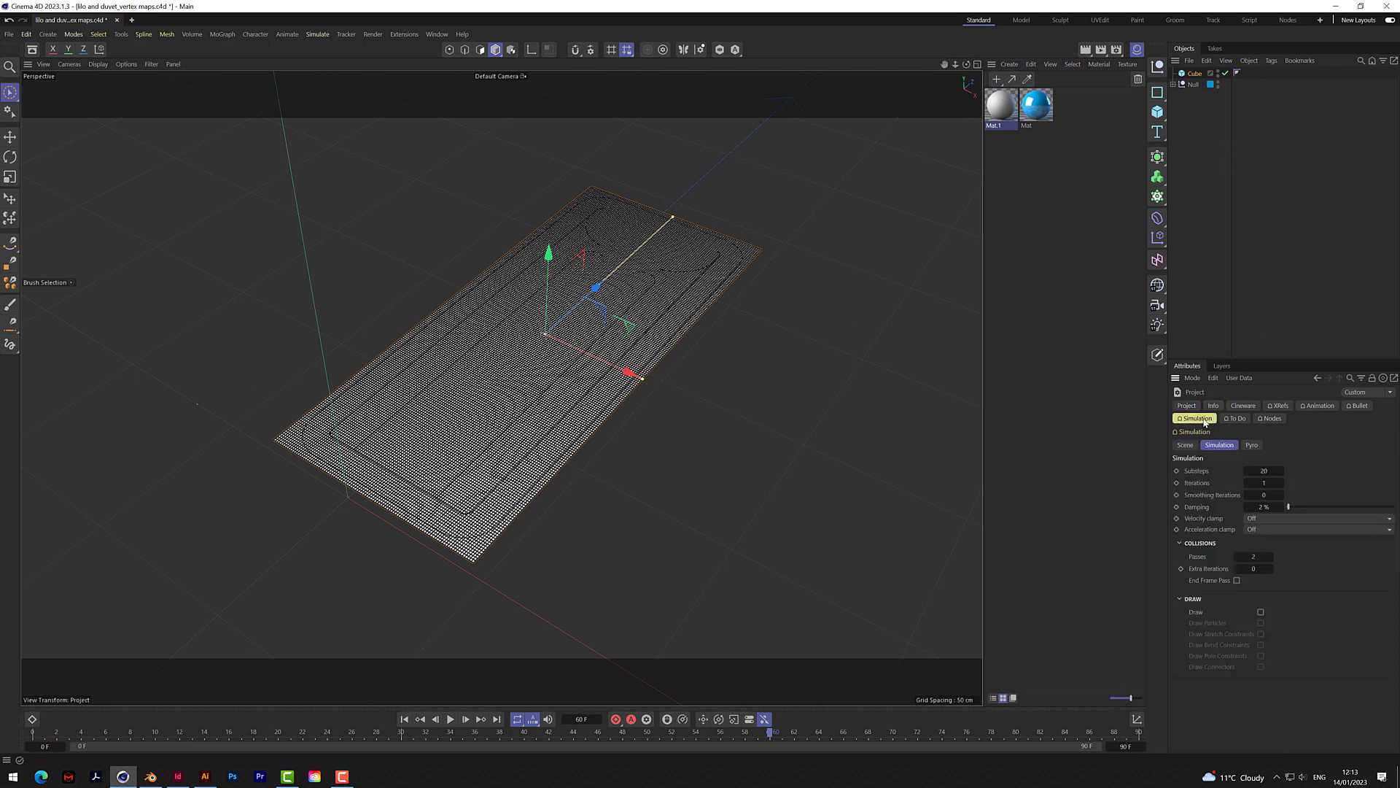
pyautogui.click(1185, 445)
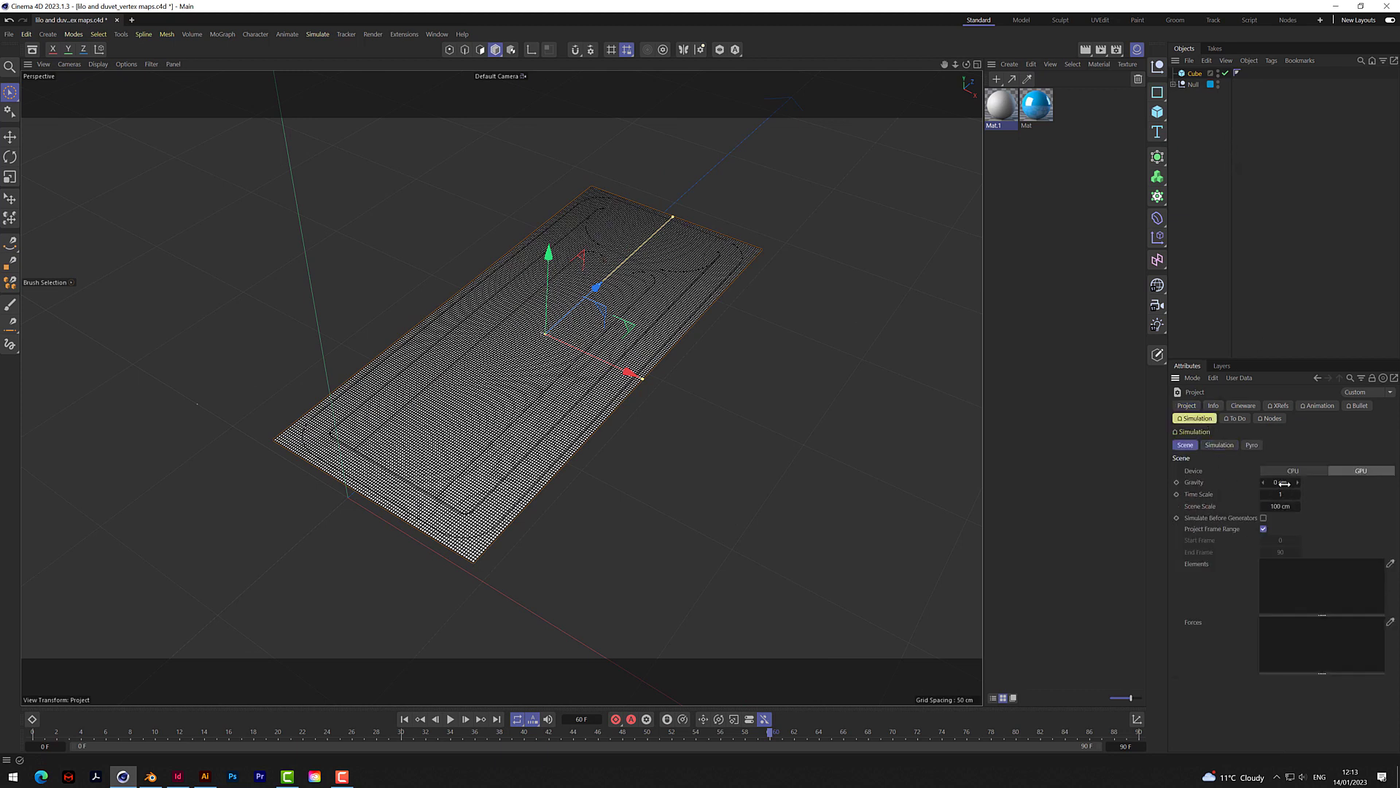
pyautogui.click(1281, 482)
pyautogui.press('BackSpace')
pyautogui.write('-981')
pyautogui.press('Return')
pyautogui.write('0')
# Step: Add a Cloth simulation tag to the cube and set its surface Target Length to 105 %
pyautogui.rightClick(1197, 75)
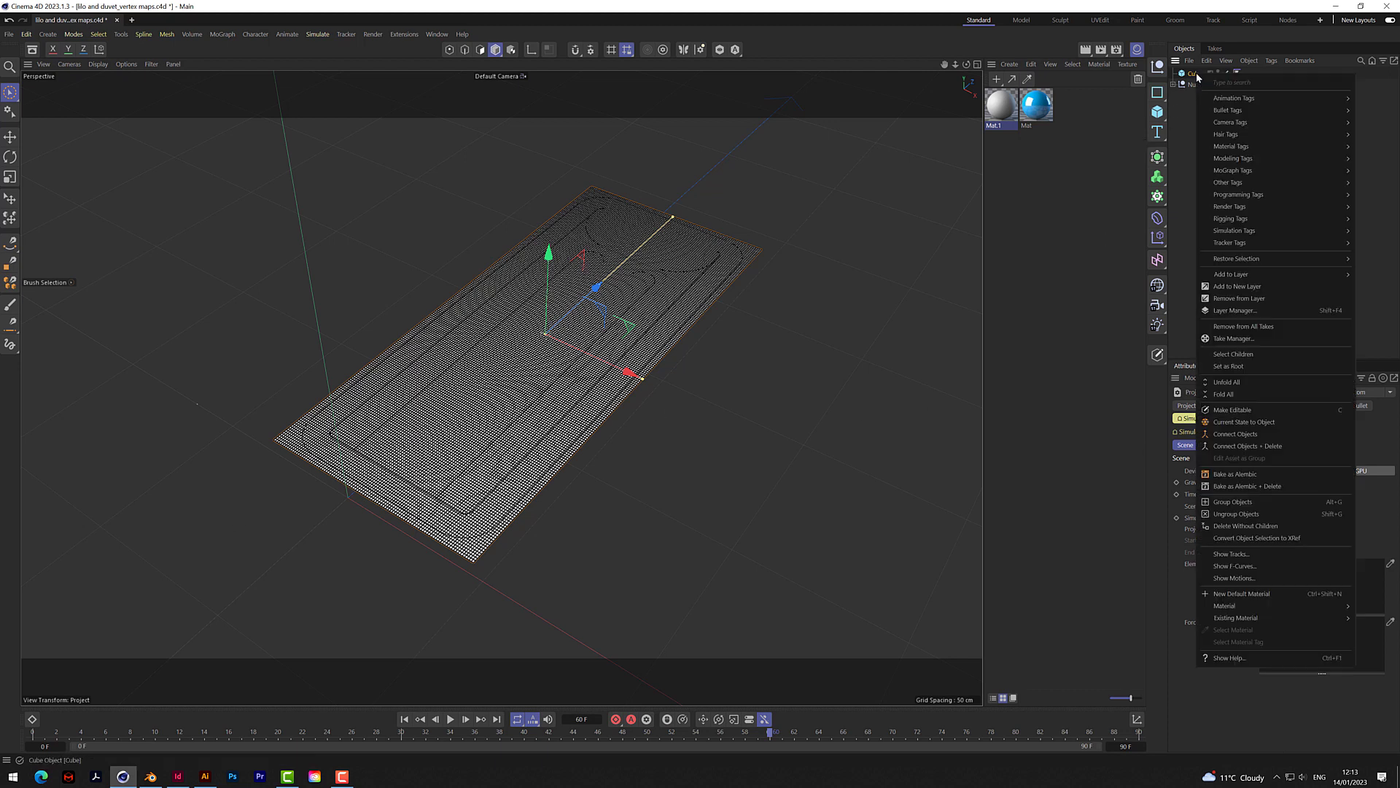
pyautogui.moveTo(1249, 231)
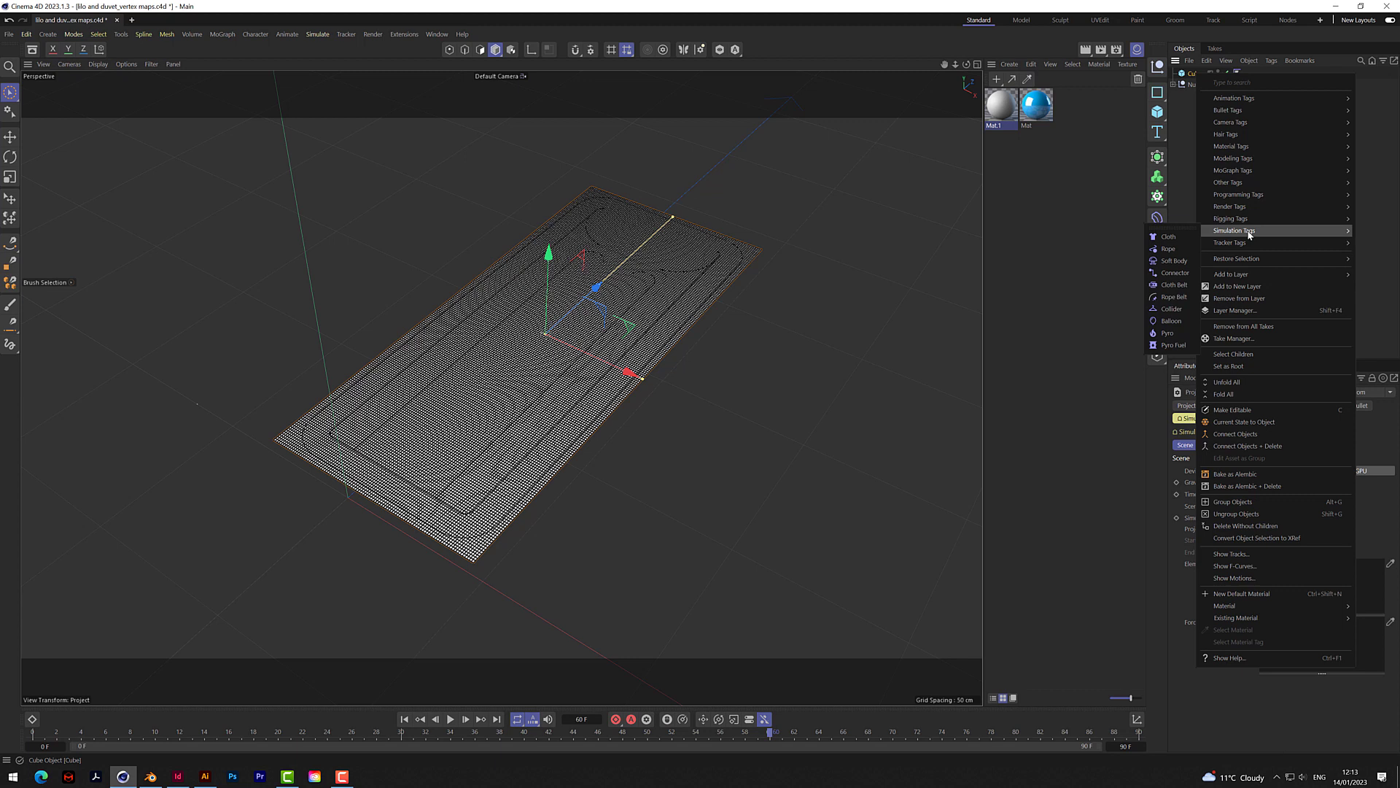
pyautogui.click(1169, 238)
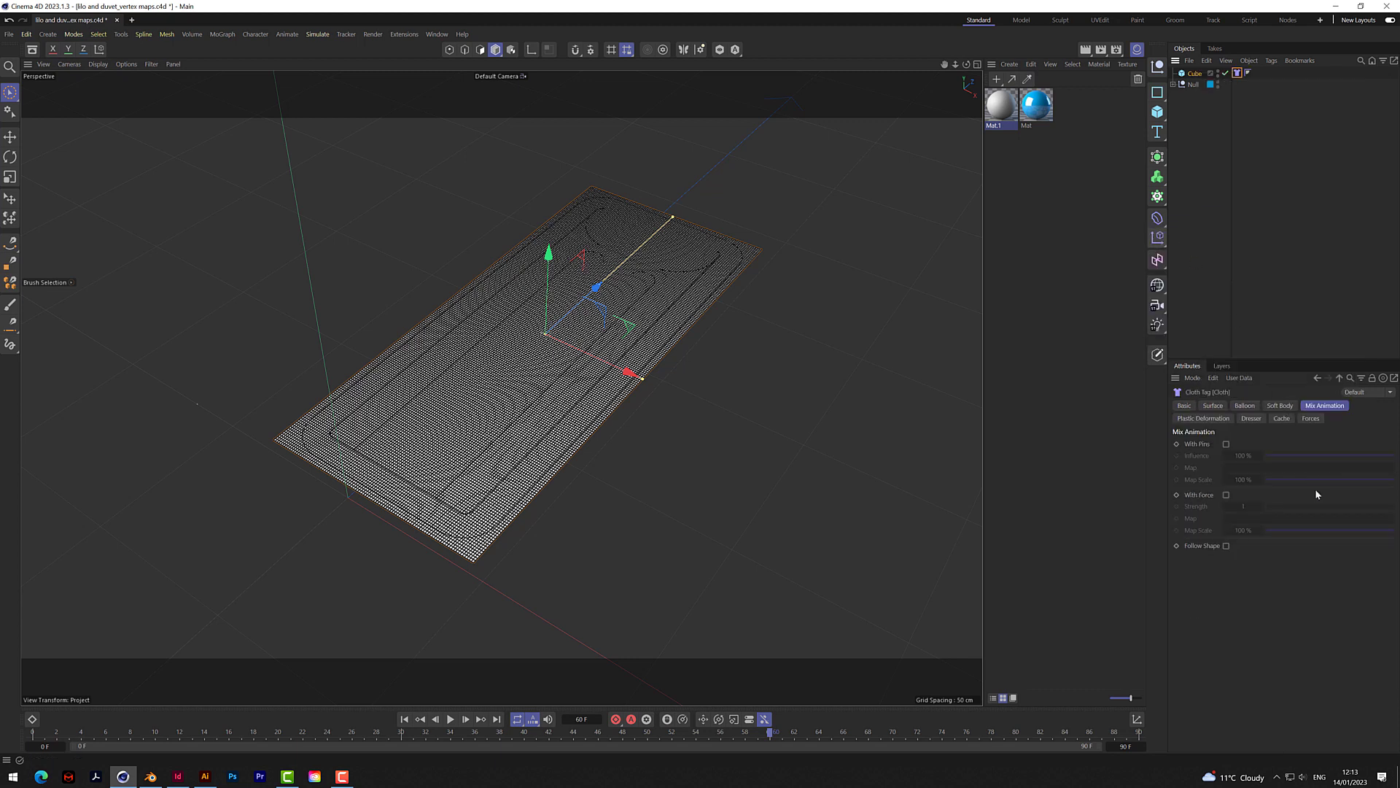
pyautogui.click(1214, 406)
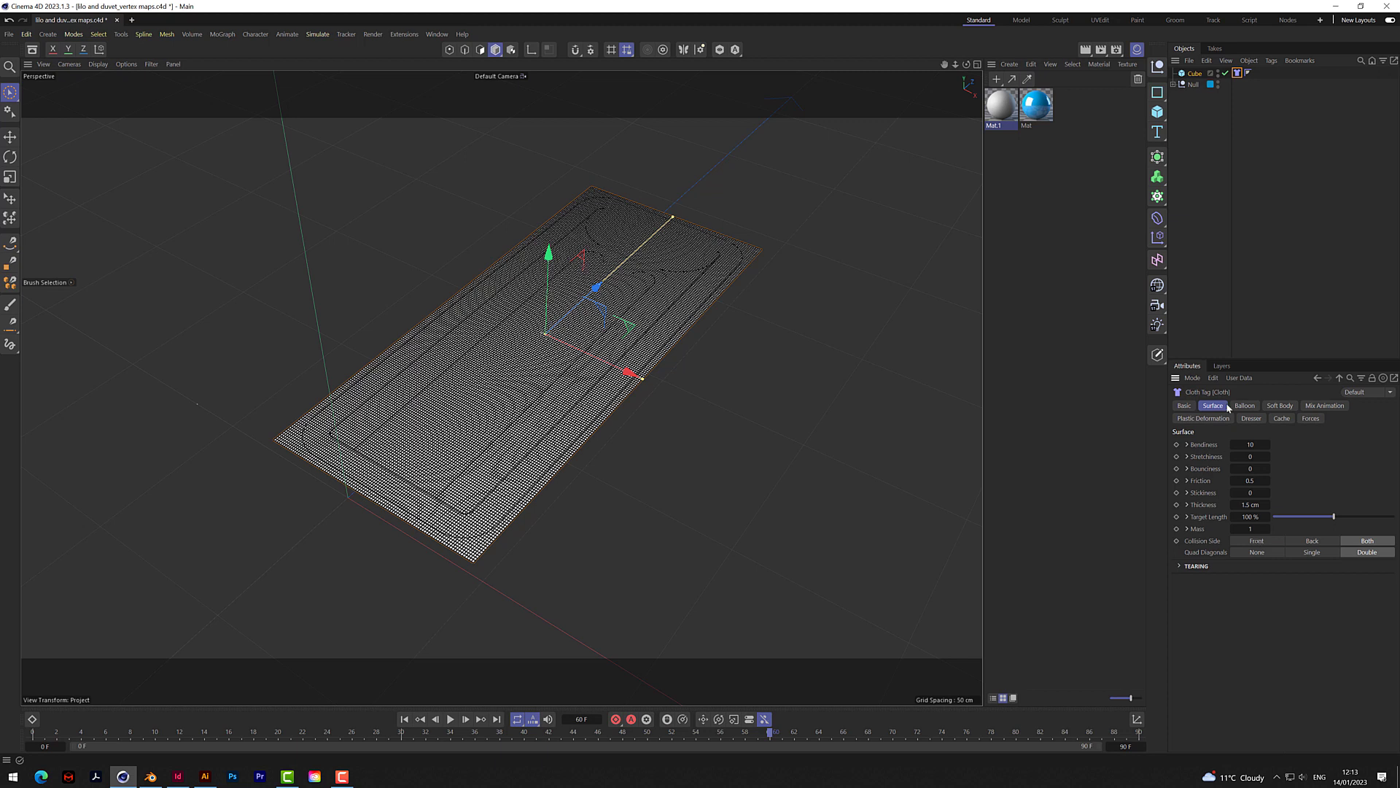
pyautogui.click(1252, 517)
pyautogui.write('105')
pyautogui.press('Return')
# Step: Enable Balloon on the cube's Cloth tag with an Overpressure of 50 and an Expansion Time of 90 F
pyautogui.click(1245, 406)
pyautogui.click(1233, 444)
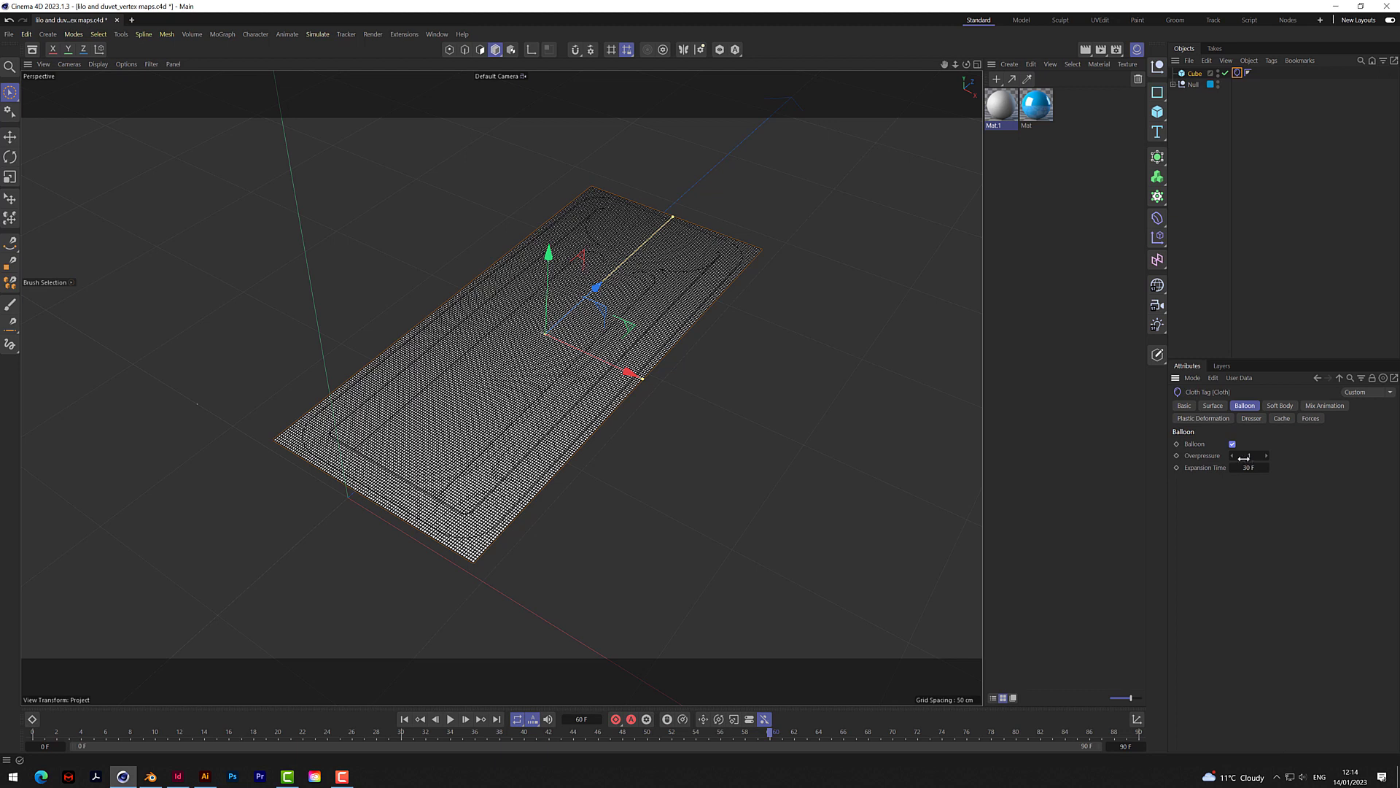
pyautogui.click(1250, 456)
pyautogui.write('50')
# Step: Play the cloth simulation from the first frame to preview how the cube inflates, and review the tag's surface settings
pyautogui.click(404, 719)
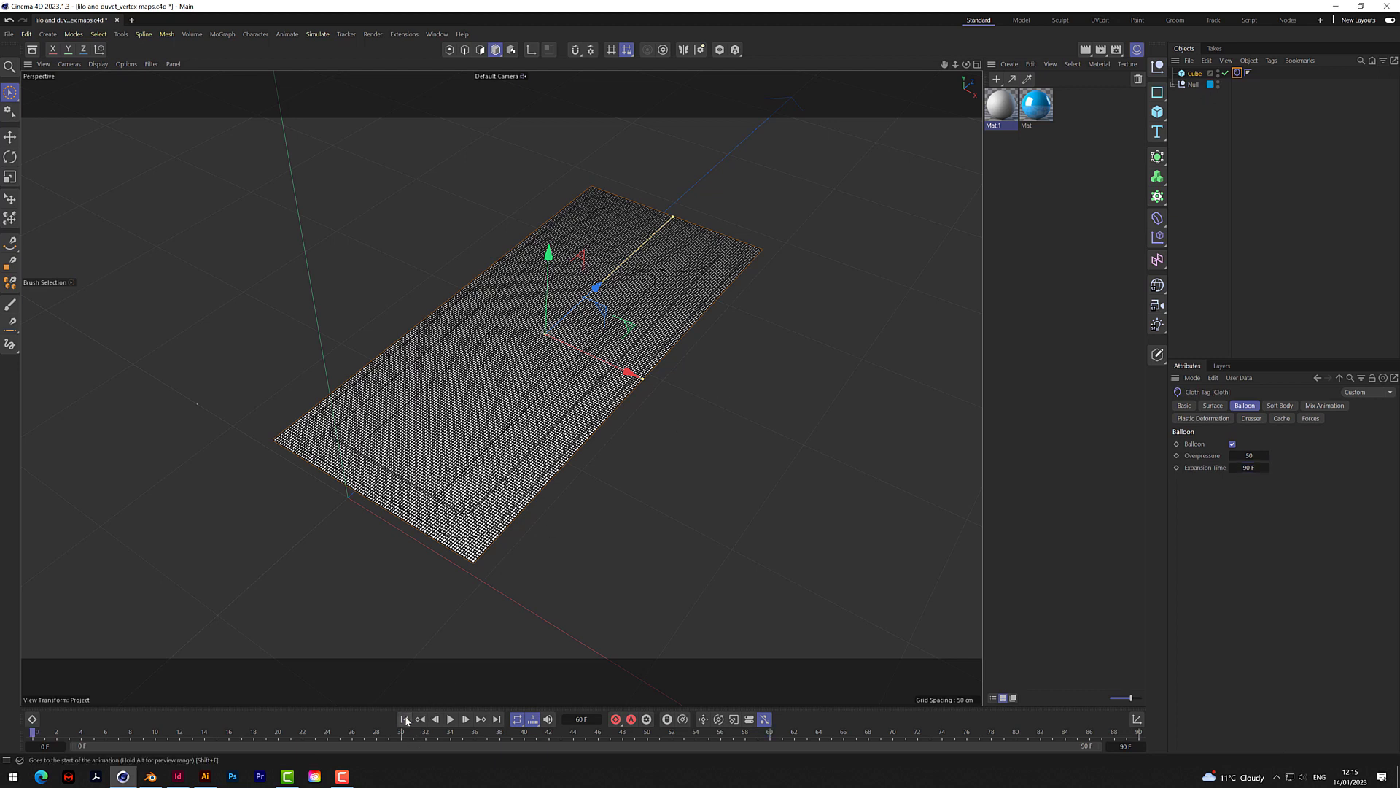
pyautogui.click(450, 720)
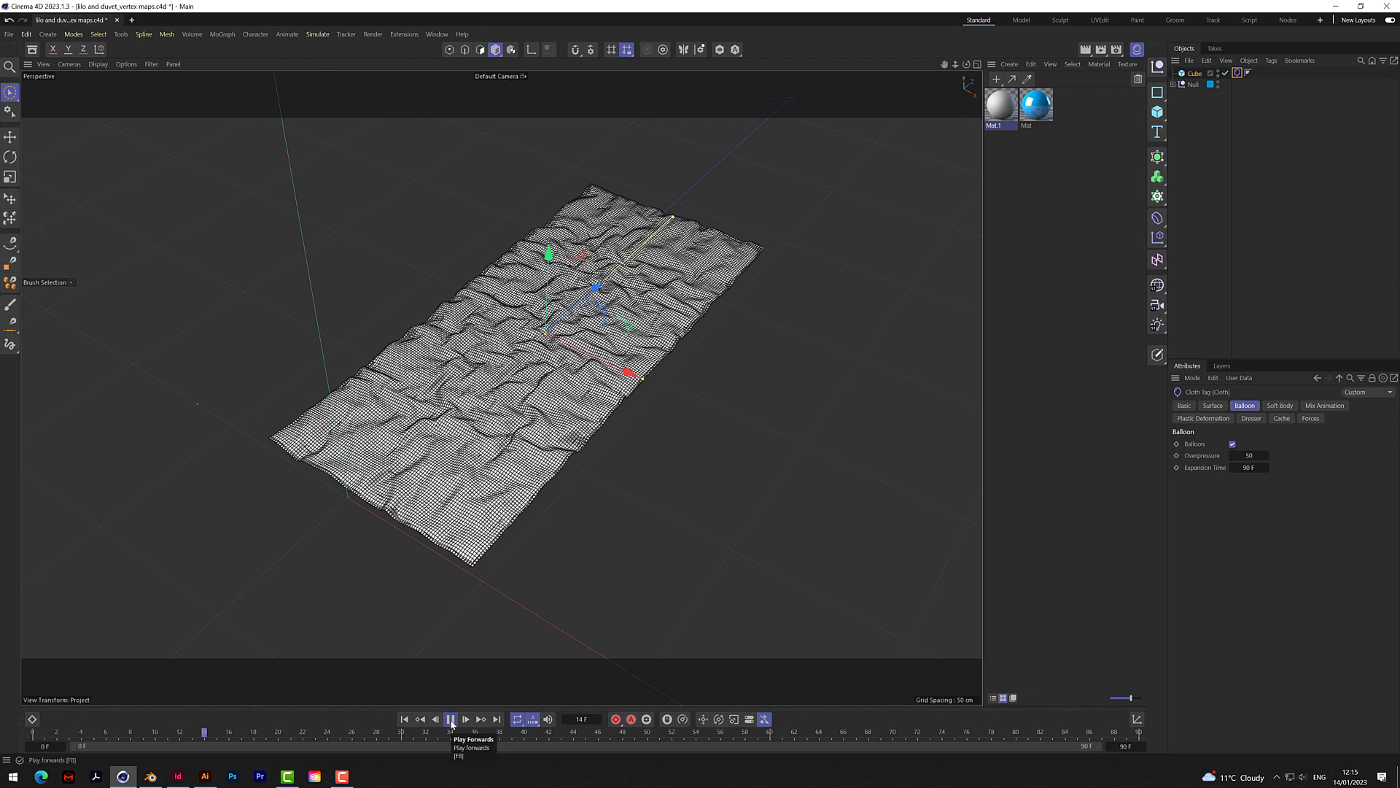
pyautogui.click(451, 720)
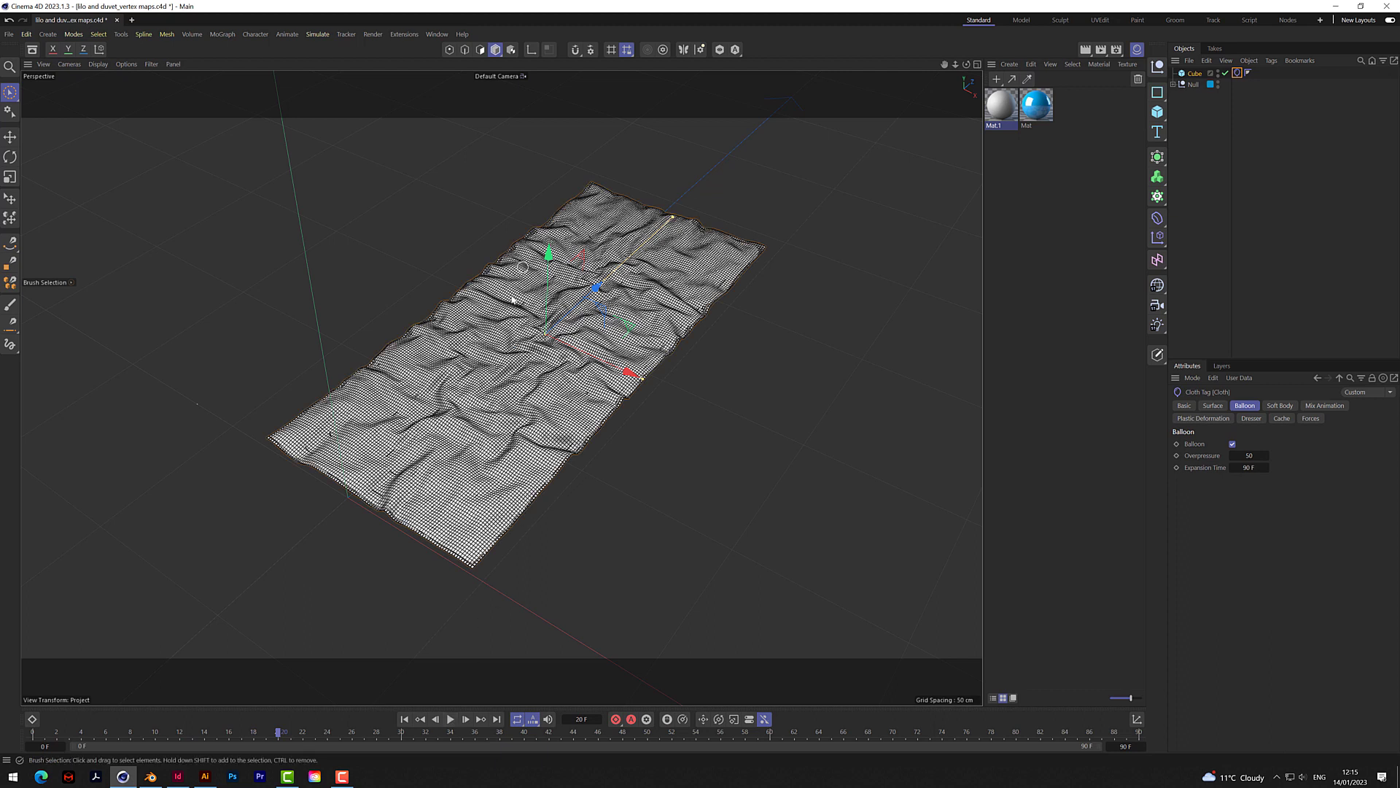
pyautogui.click(1213, 406)
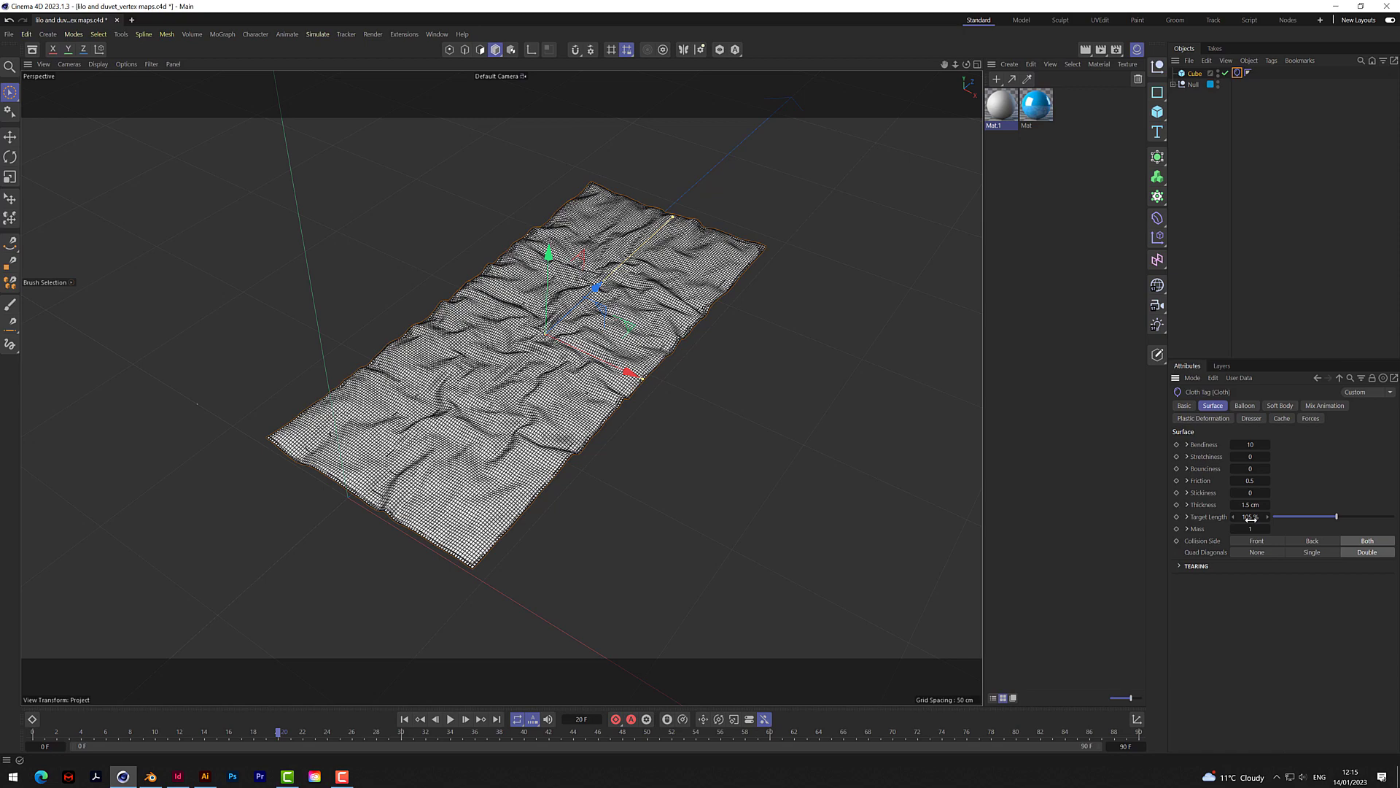
pyautogui.click(451, 720)
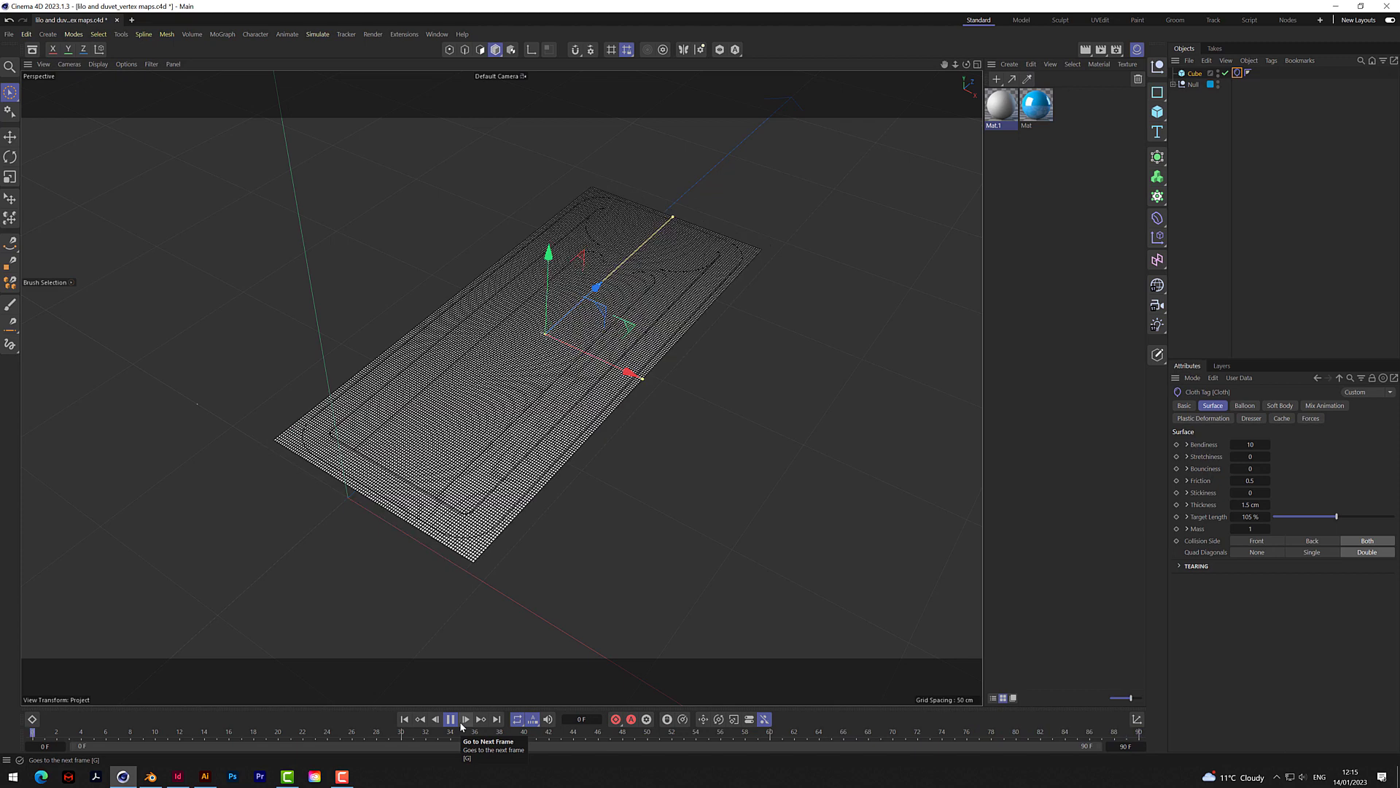
pyautogui.click(448, 720)
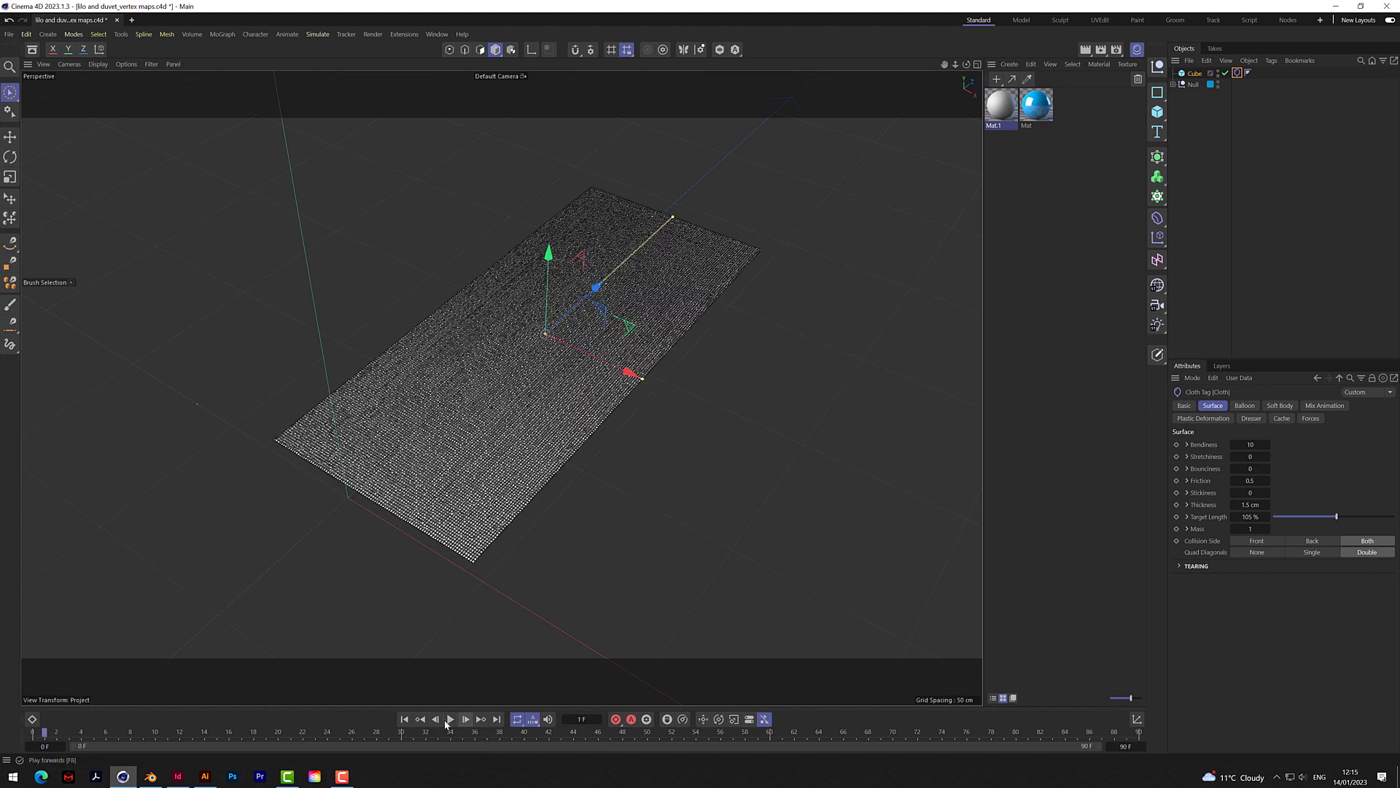
# Step: Extend the end of the project timeline to frame 300
pyautogui.click(1128, 746)
pyautogui.write('300')
pyautogui.press('Return')
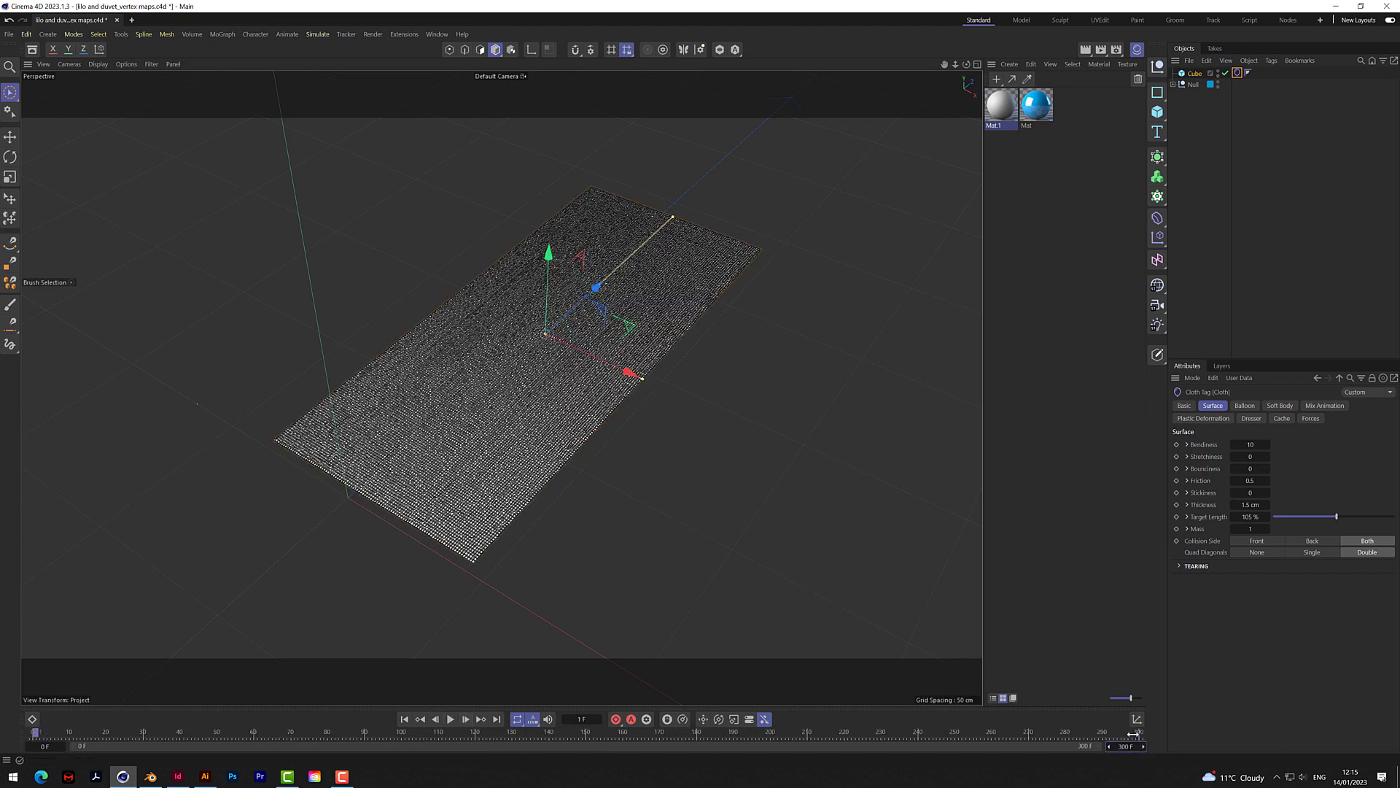
# Step: Expand the imported outlines' Null hierarchy, select the first spline and examine how the outlines sit over the cube
pyautogui.click(848, 471)
pyautogui.moveTo(967, 65)
pyautogui.mouseDown()
pyautogui.moveTo(964, 103)
pyautogui.moveTo(961, 73)
pyautogui.mouseUp()
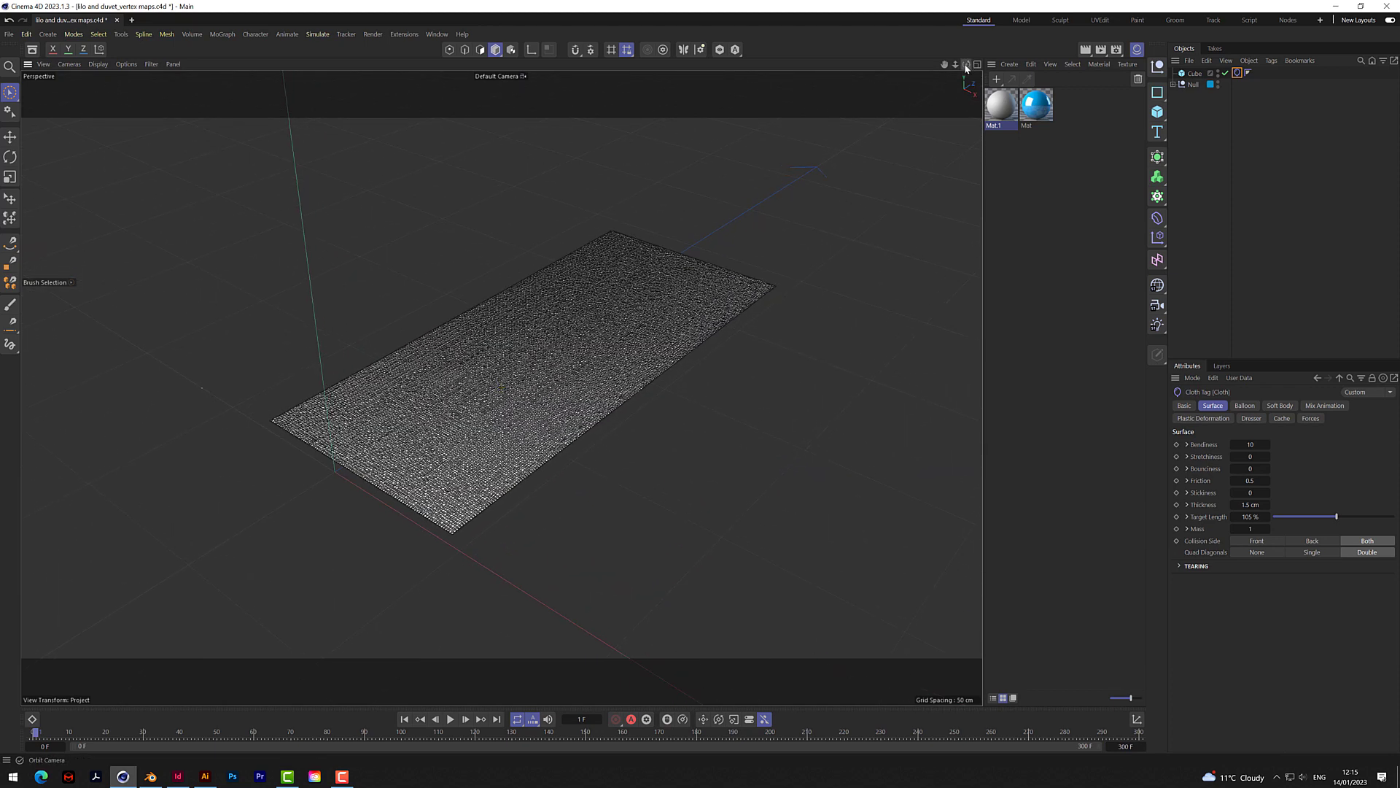
pyautogui.click(1174, 84)
pyautogui.click(1209, 107)
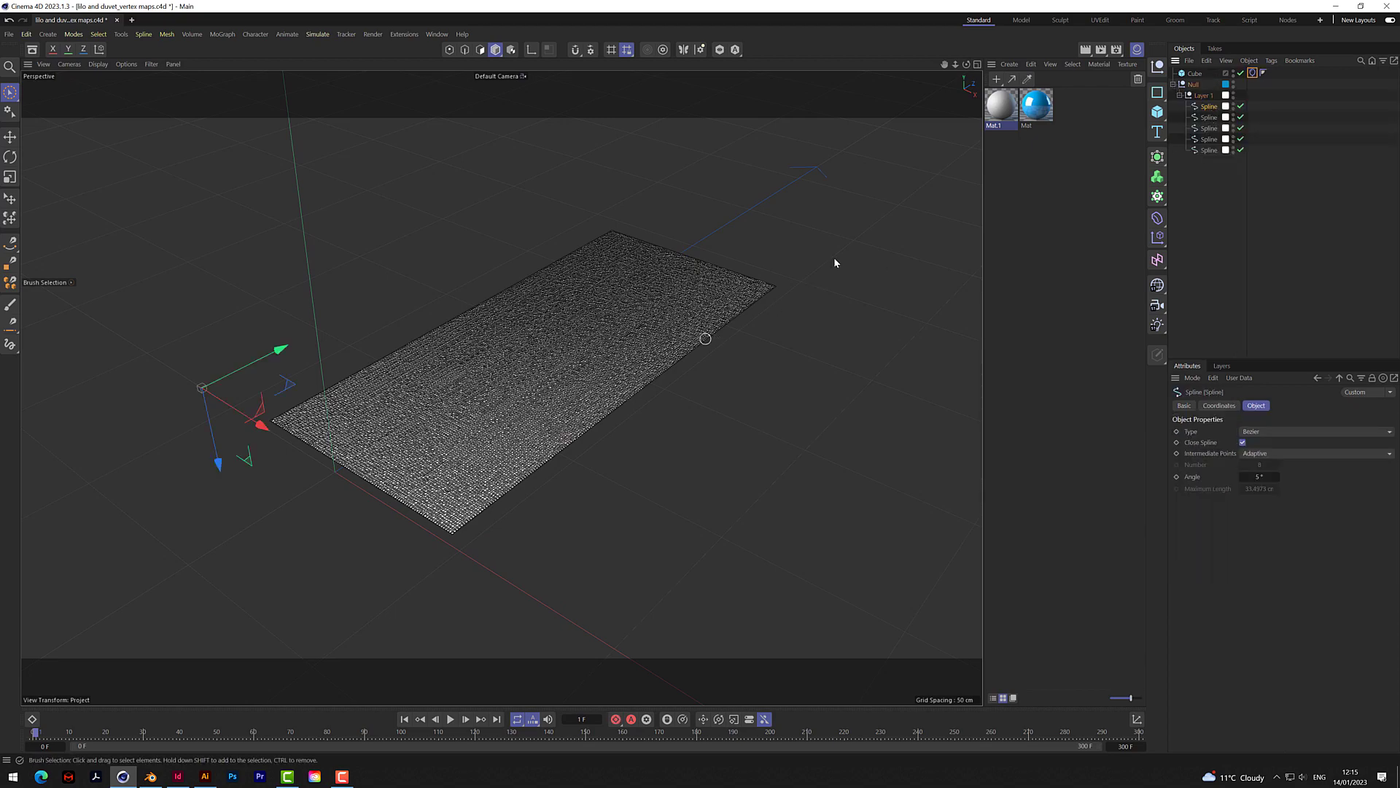
pyautogui.moveTo(966, 64); pyautogui.dragTo(894, 74)
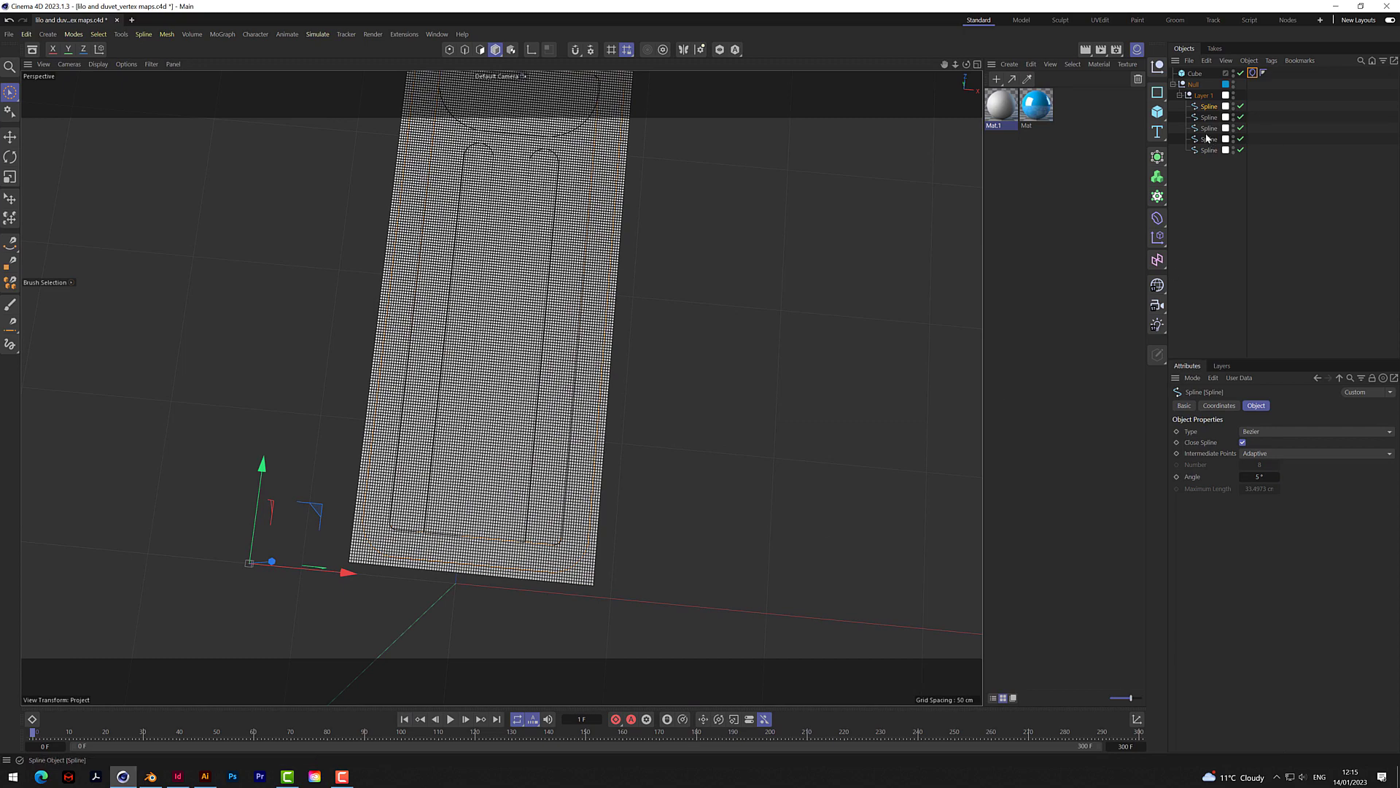
pyautogui.moveTo(971, 64); pyautogui.dragTo(639, 274)
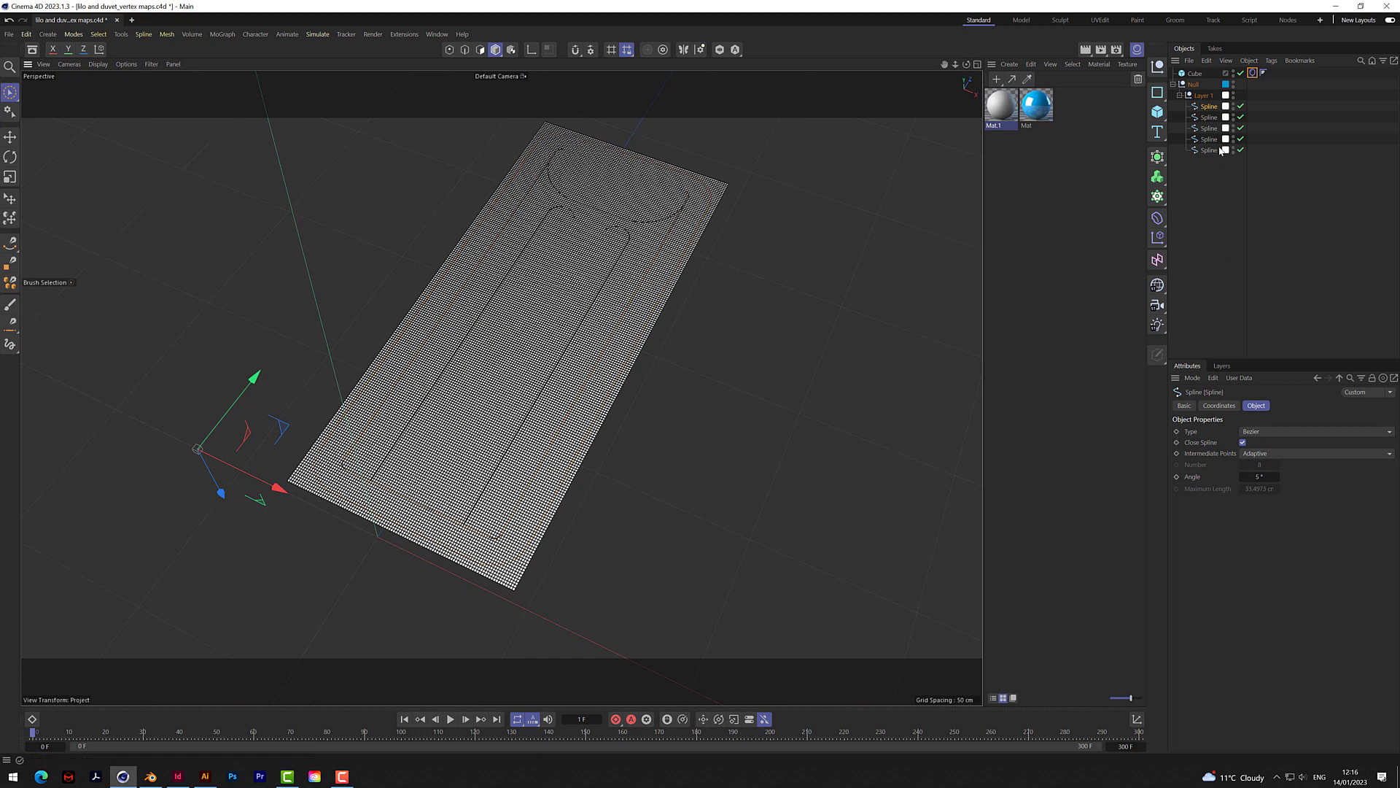
# Step: Add a Vertex Map tag to the cube
pyautogui.rightClick(1197, 75)
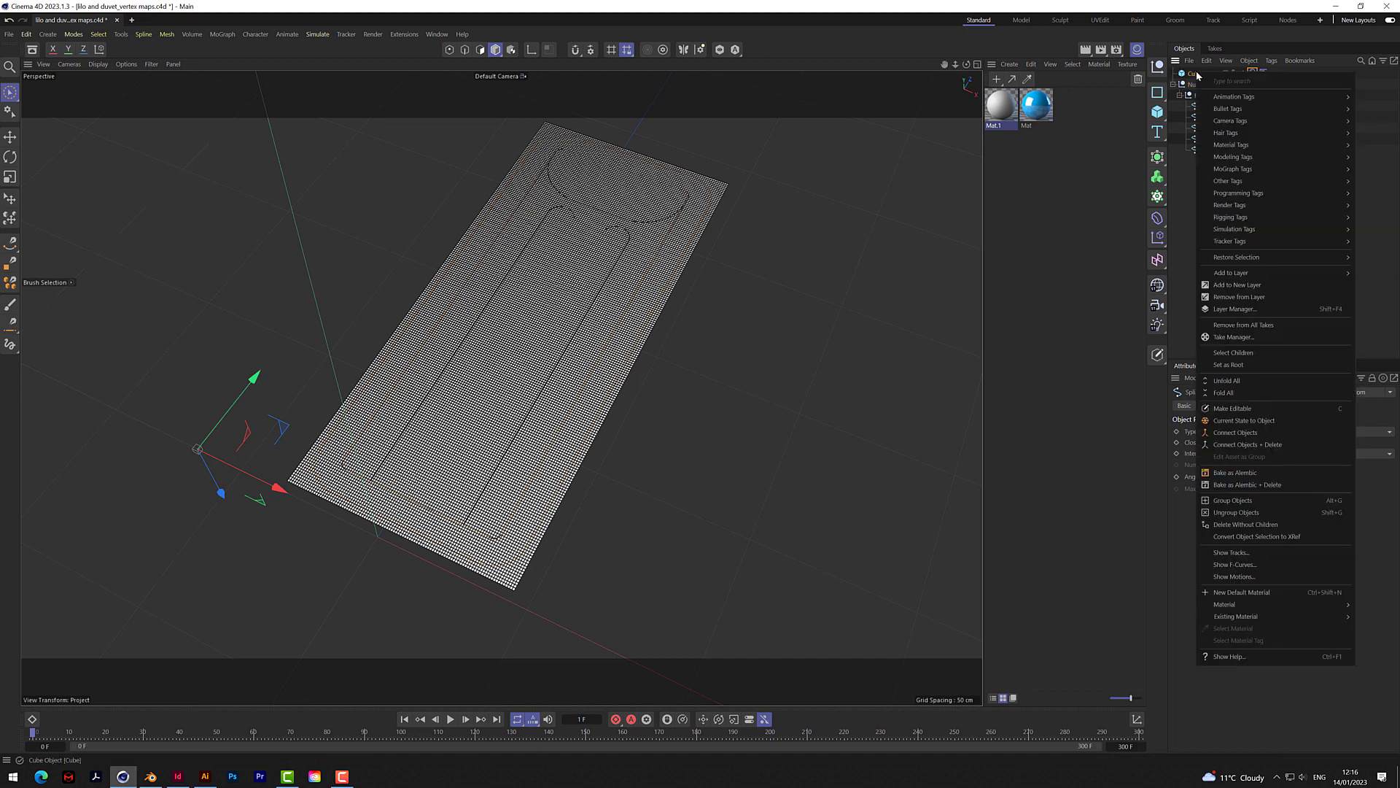
pyautogui.moveTo(1249, 185)
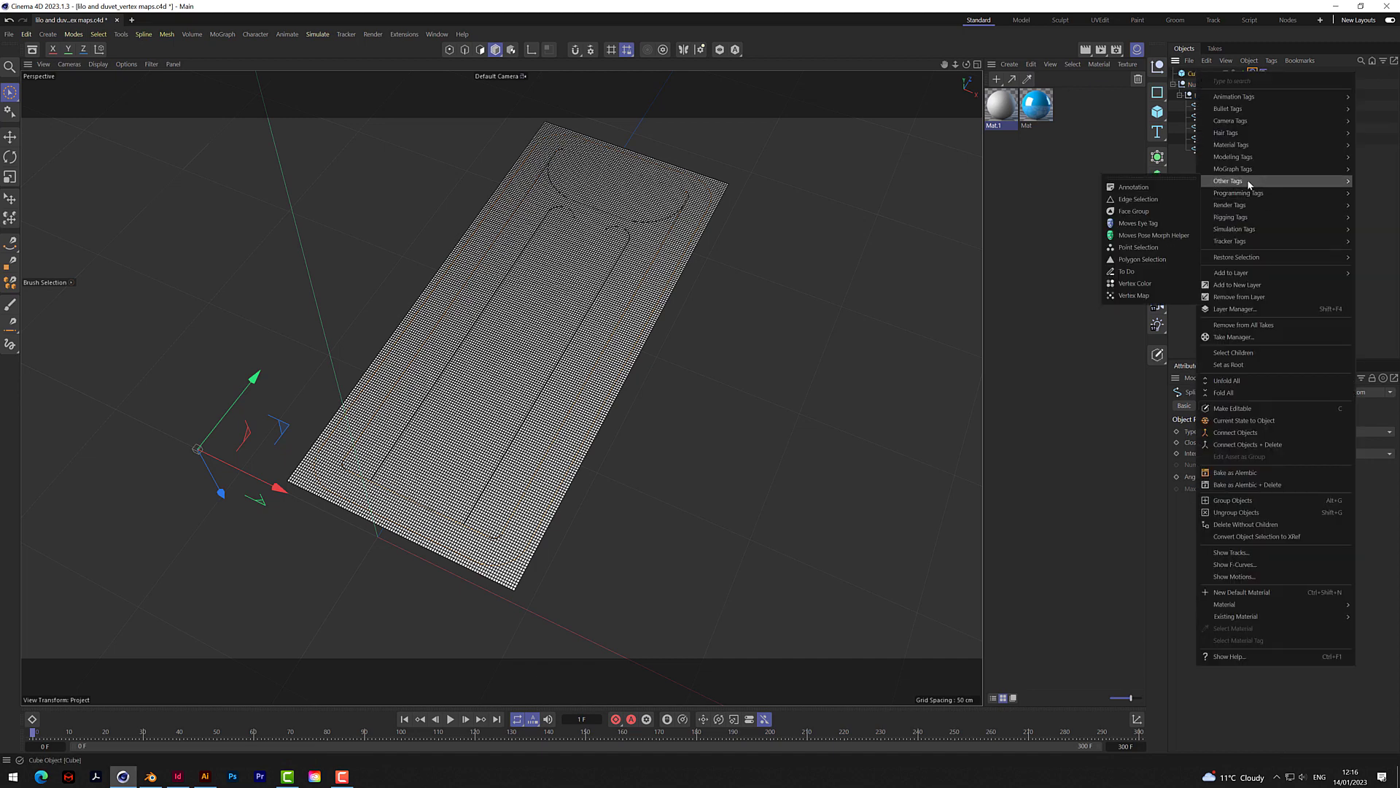
pyautogui.click(1134, 296)
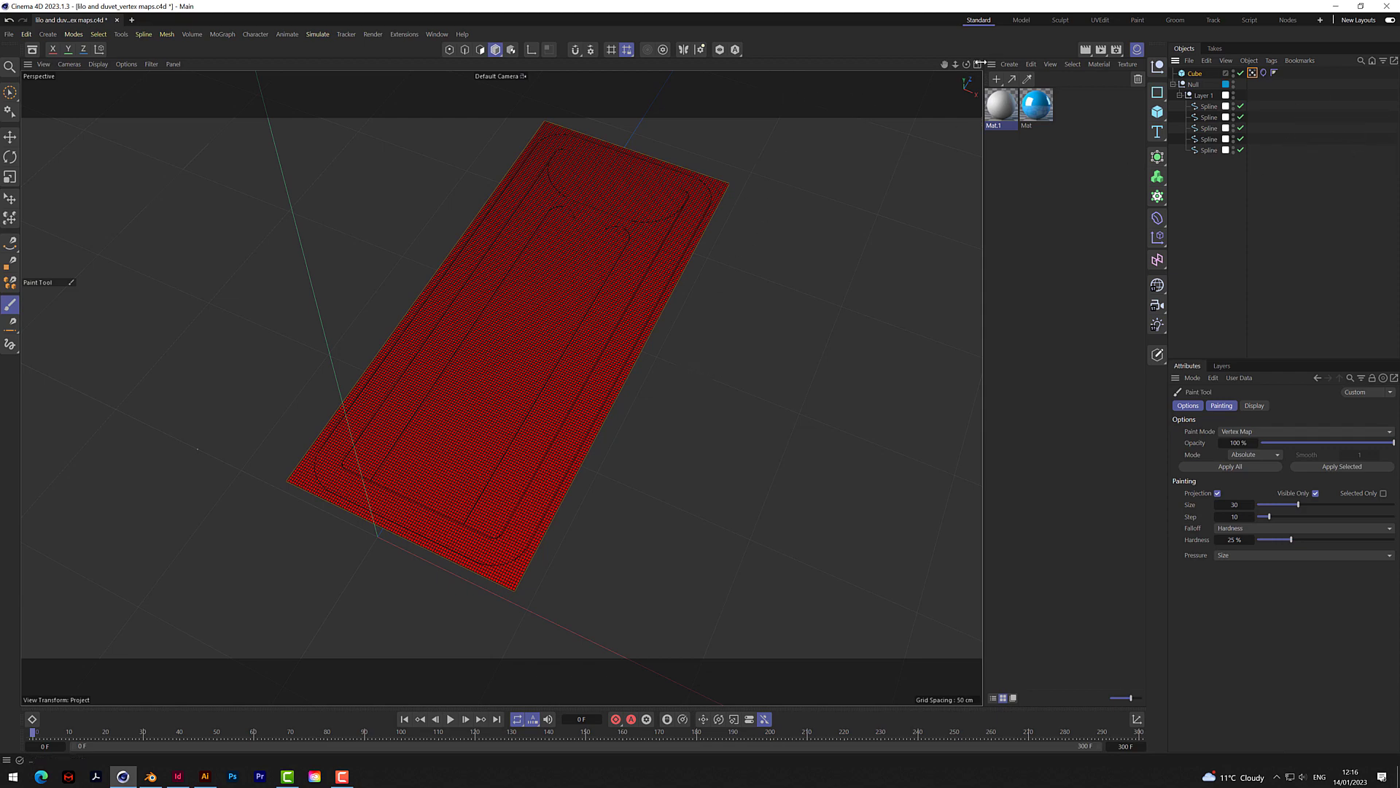
# Step: Add all five outline splines as field layers in the cube's Vertex Map tag
pyautogui.moveTo(967, 65); pyautogui.dragTo(933, 64)
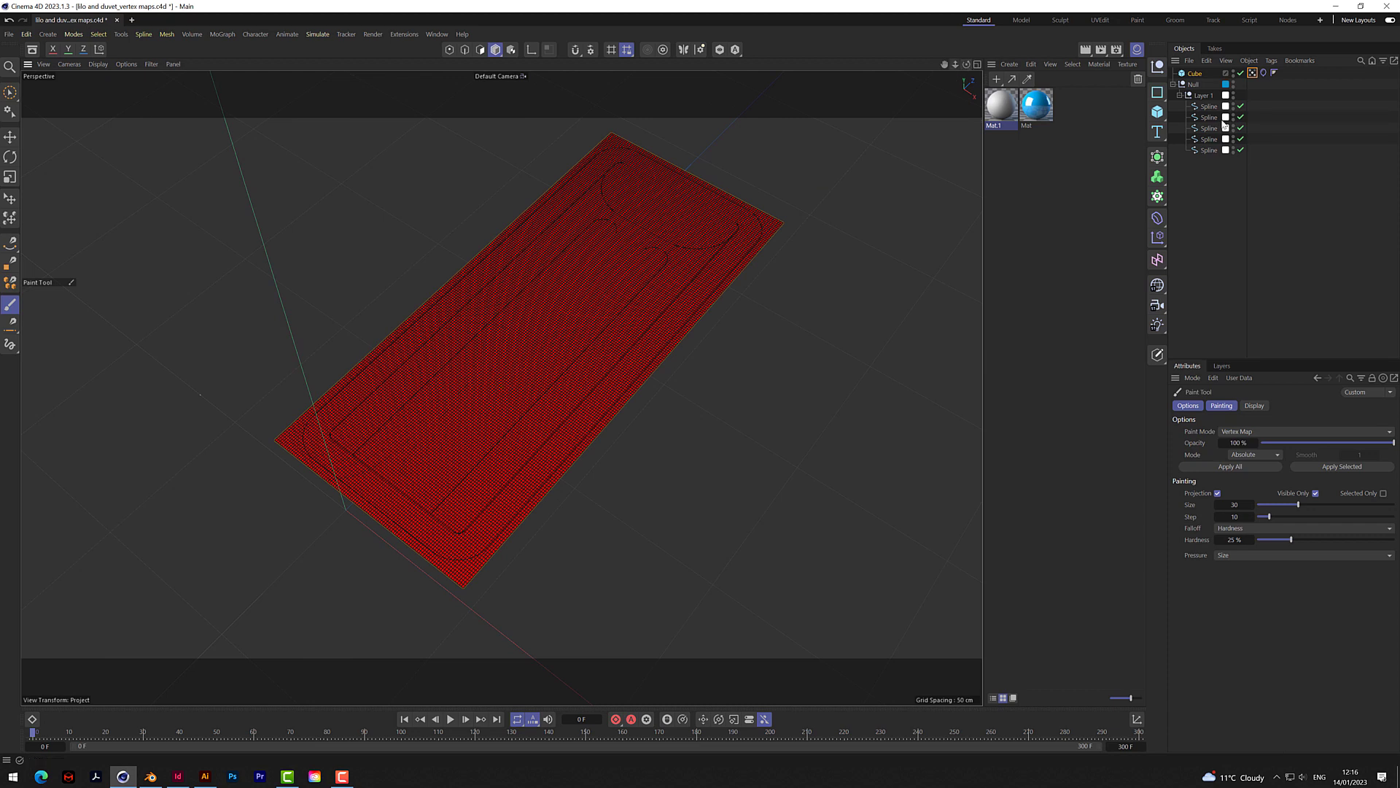
pyautogui.click(1252, 73)
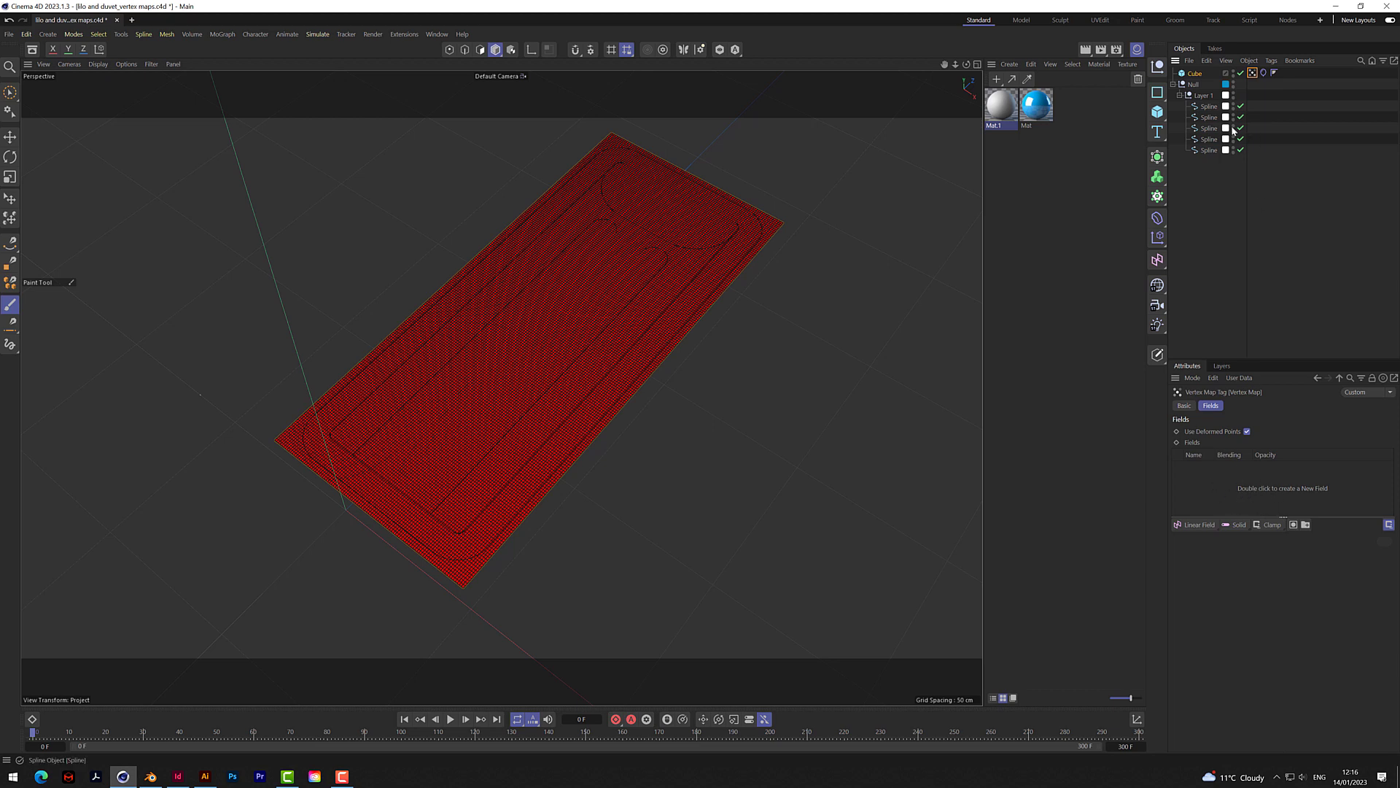
pyautogui.click(1209, 107)
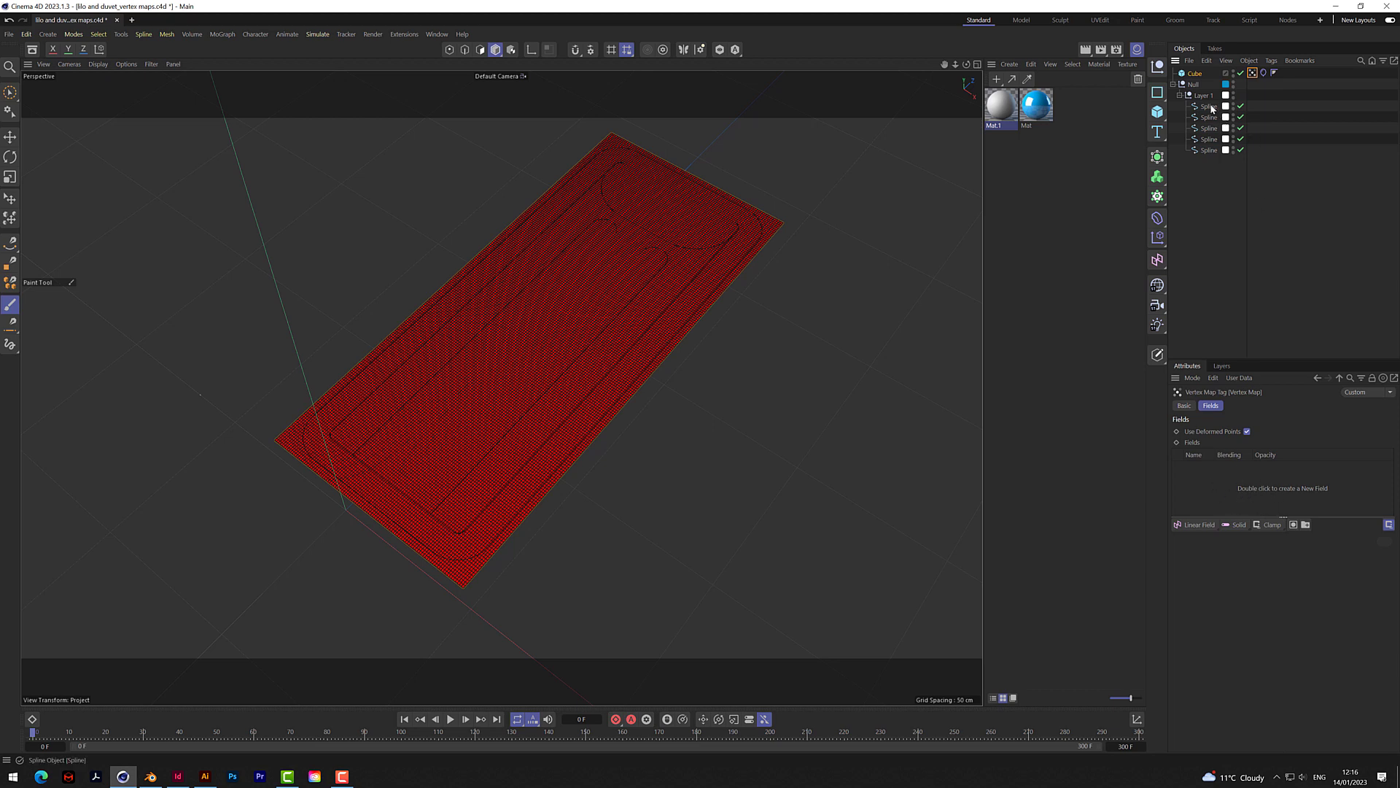
pyautogui.keyDown('shift'); pyautogui.click(1209, 150); pyautogui.keyUp('shift')
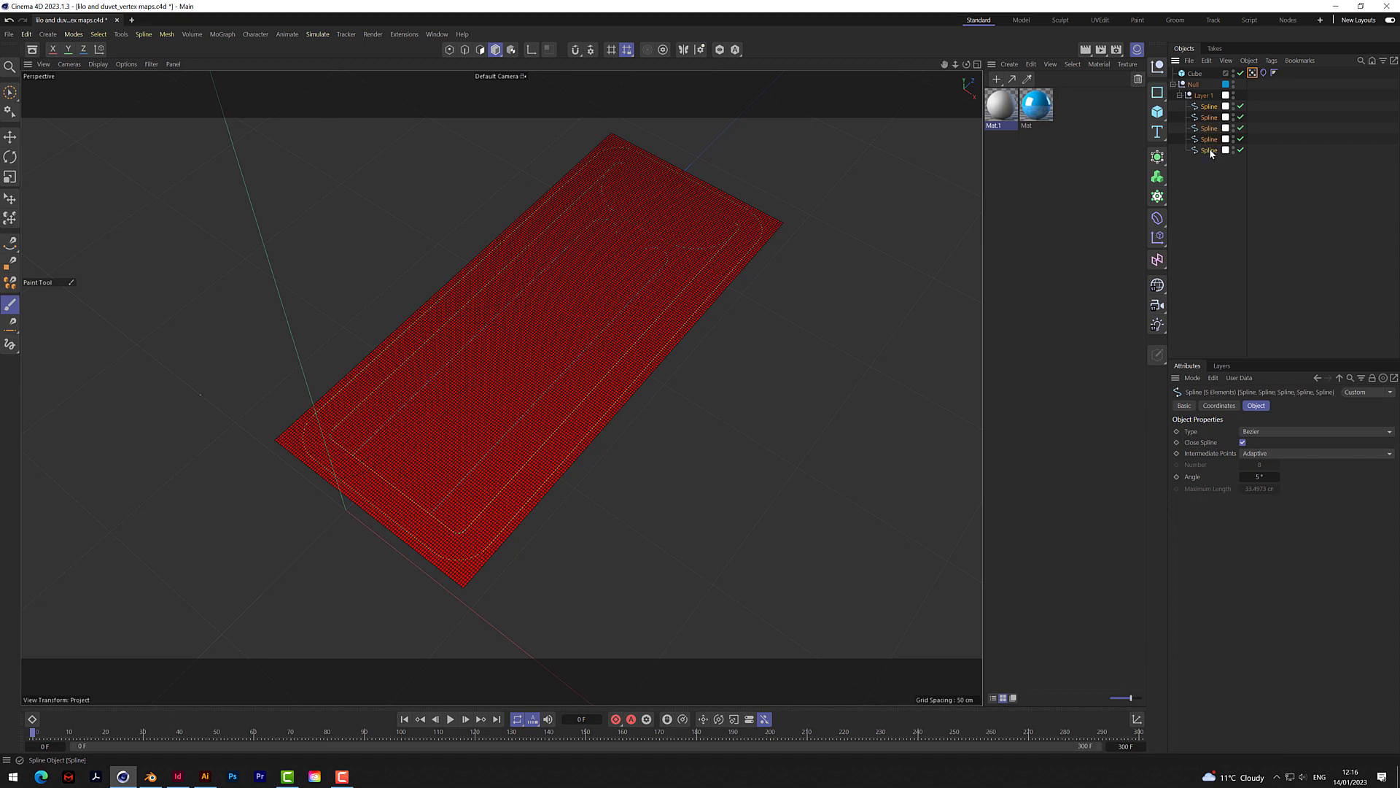
pyautogui.click(1252, 73)
pyautogui.moveTo(1214, 109); pyautogui.dragTo(1230, 475)
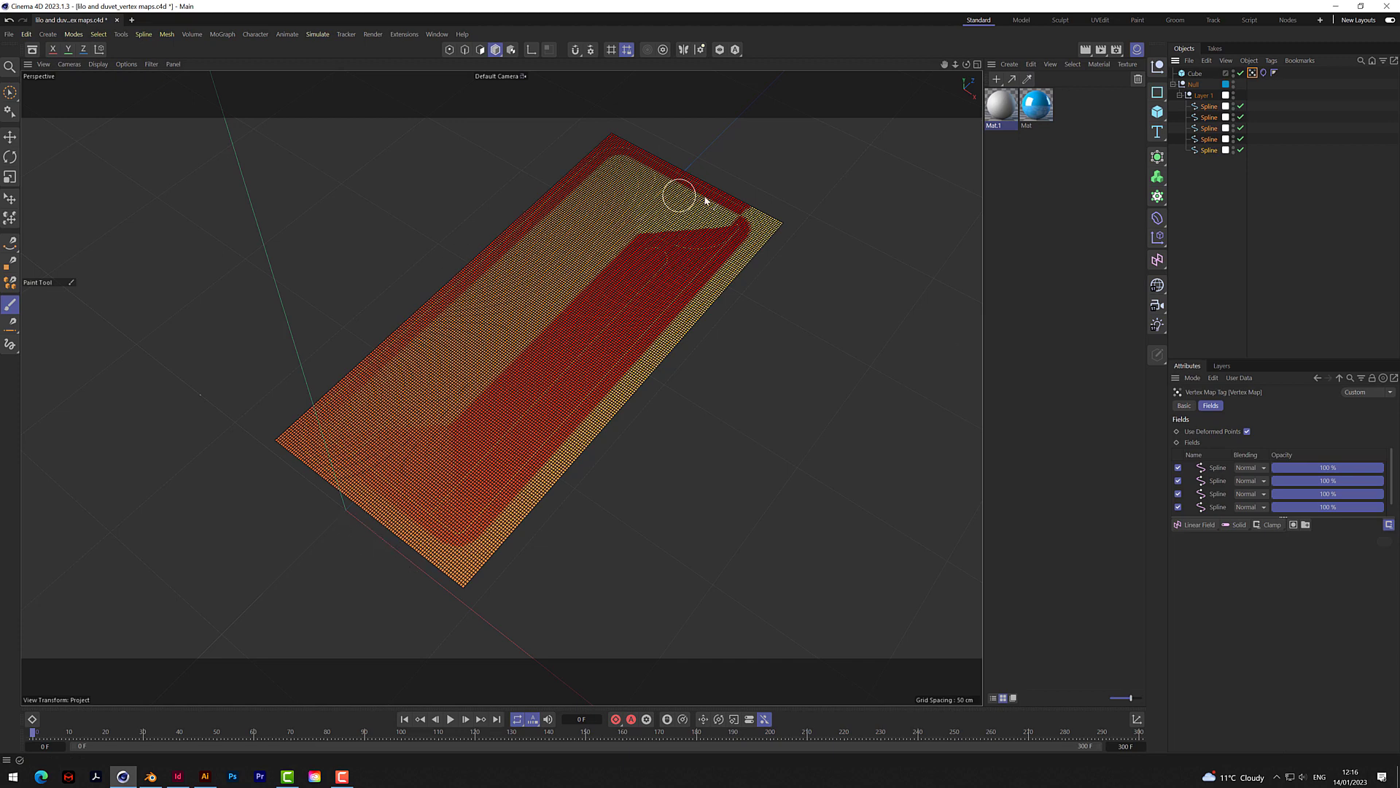
# Step: Set the blending mode of all five spline field layers in the Vertex Map to Max
pyautogui.click(1249, 467)
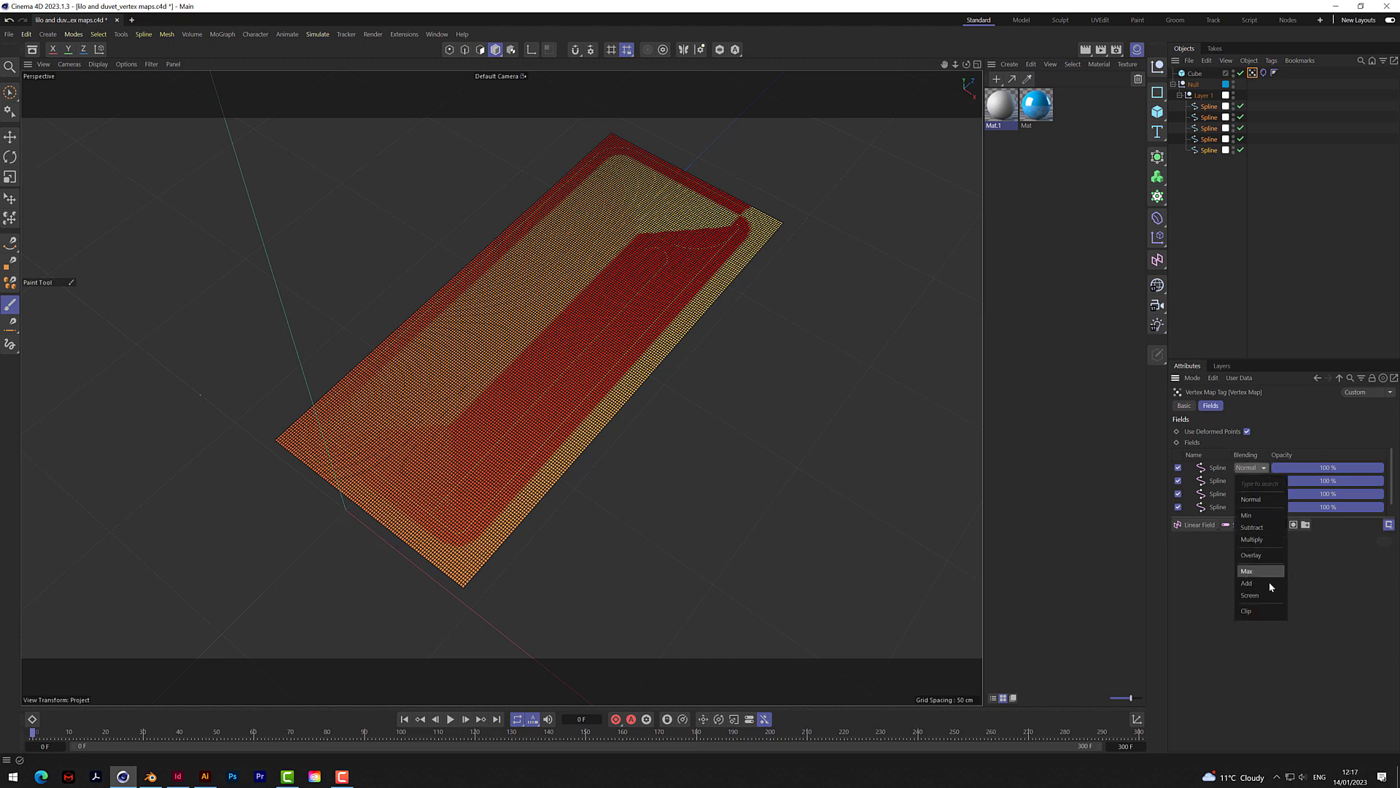
pyautogui.click(1253, 571)
pyautogui.click(1249, 480)
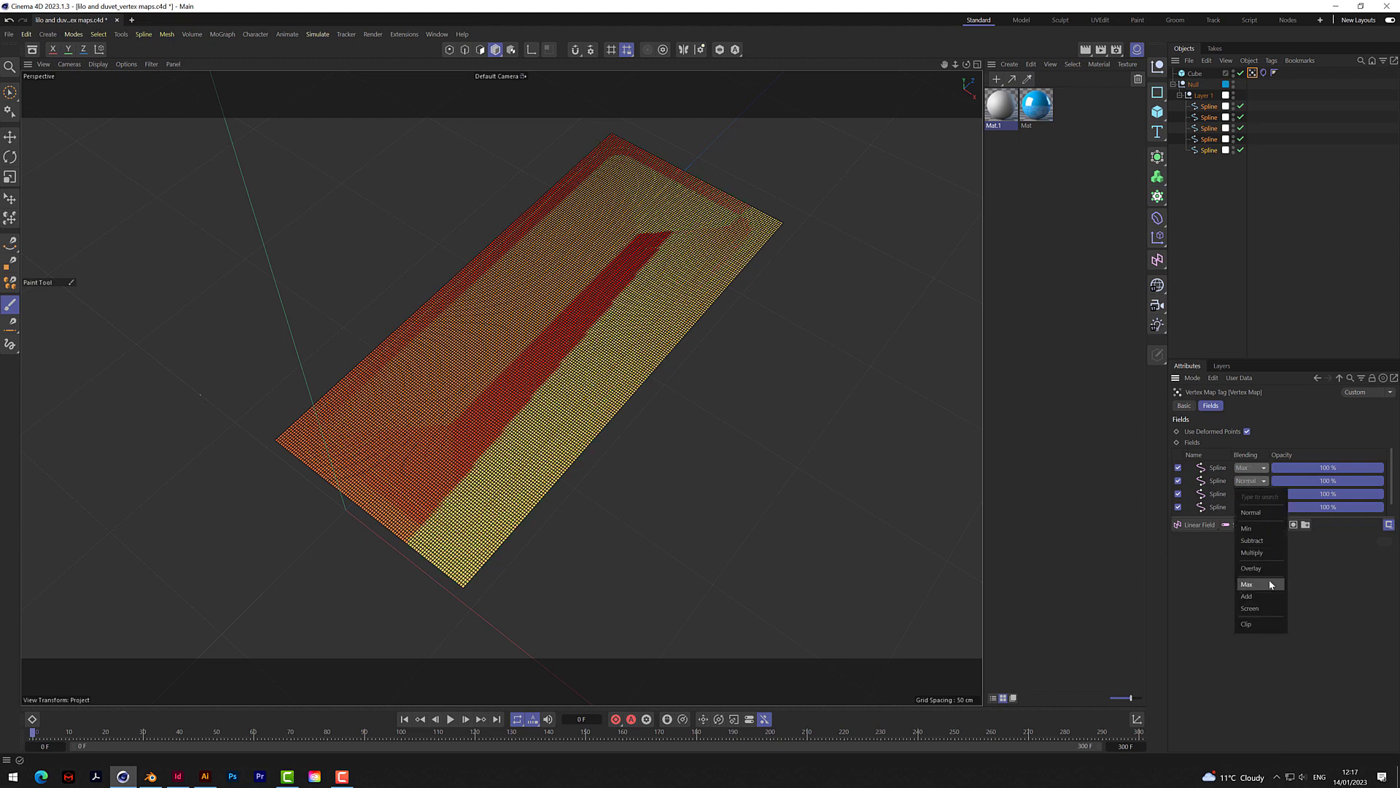
pyautogui.click(1253, 584)
pyautogui.click(1248, 494)
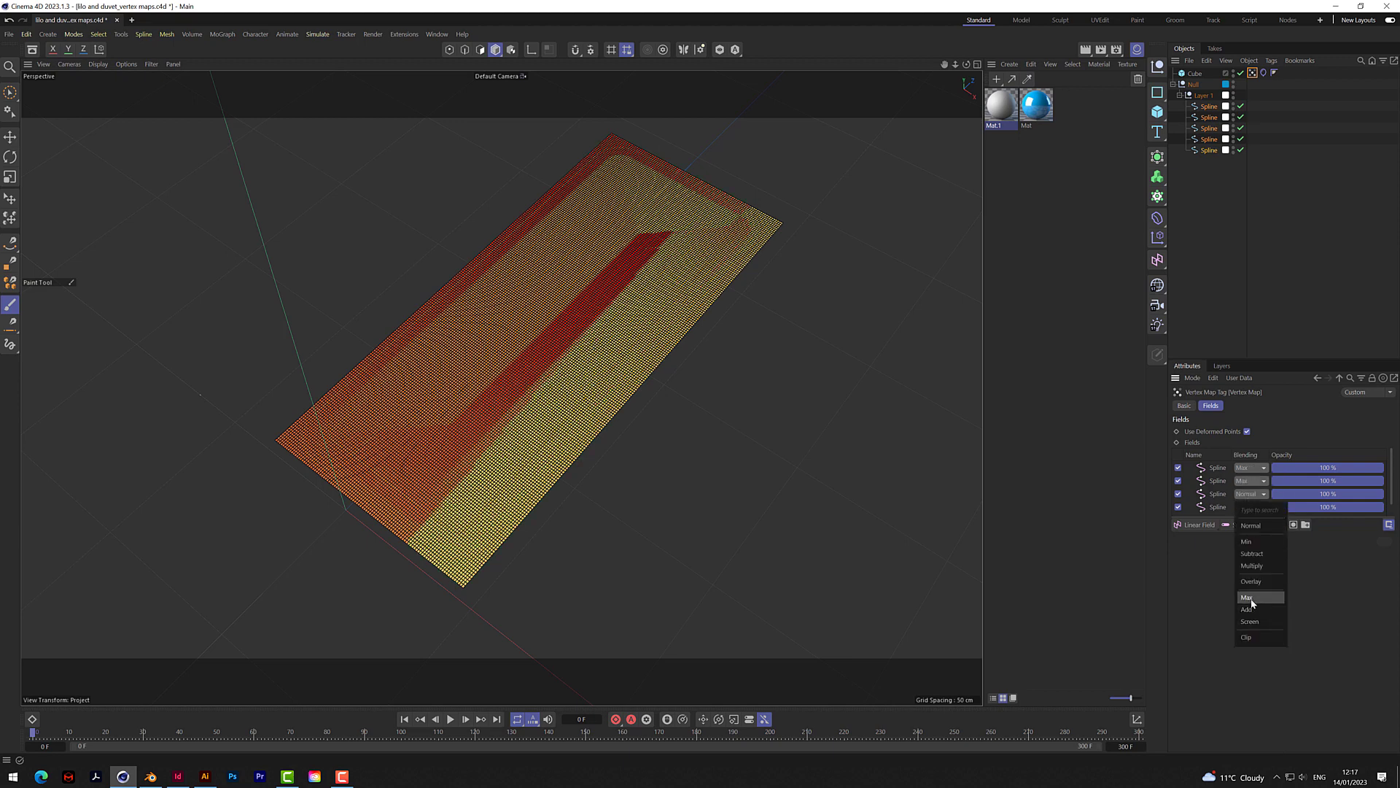
pyautogui.click(1253, 597)
pyautogui.click(1248, 507)
pyautogui.click(1255, 610)
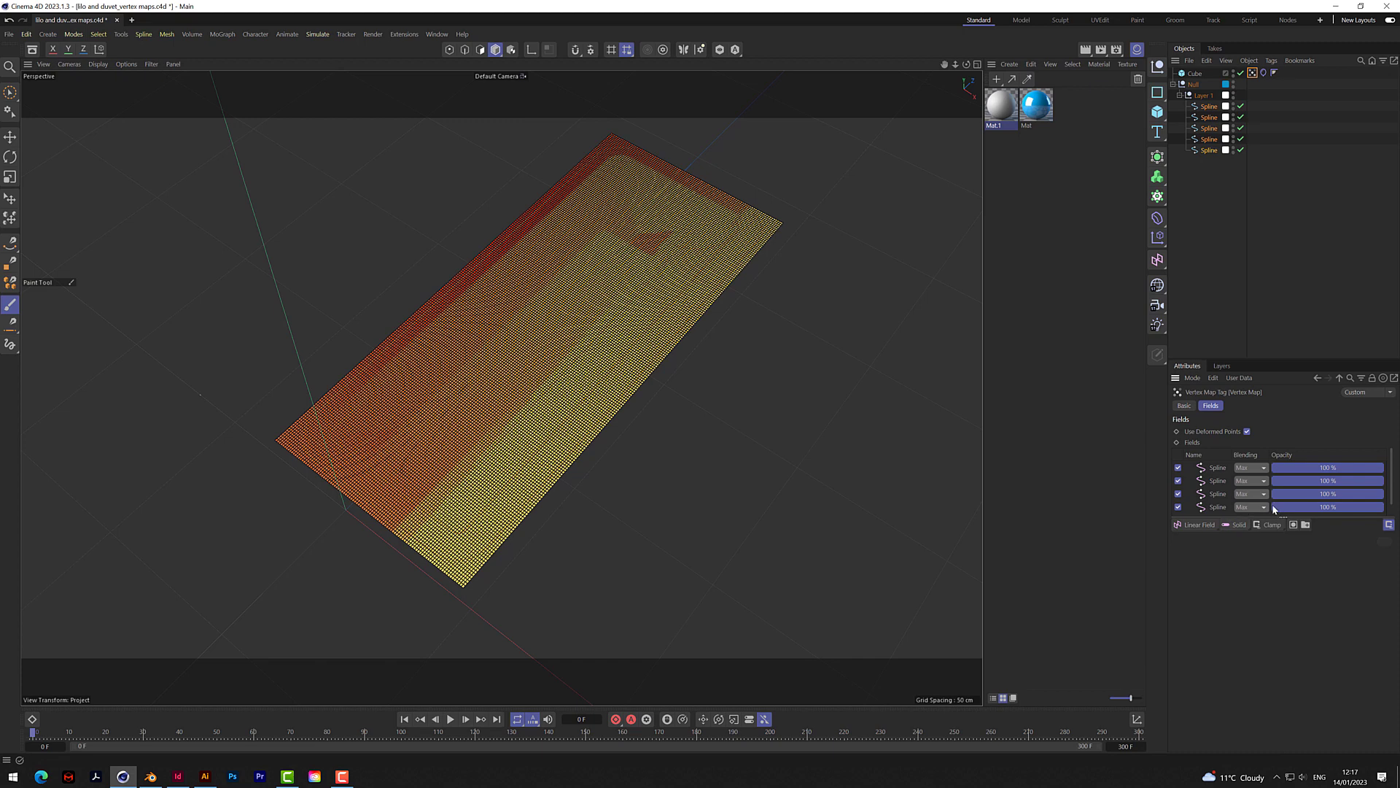
pyautogui.moveTo(1324, 520); pyautogui.dragTo(1324, 520)
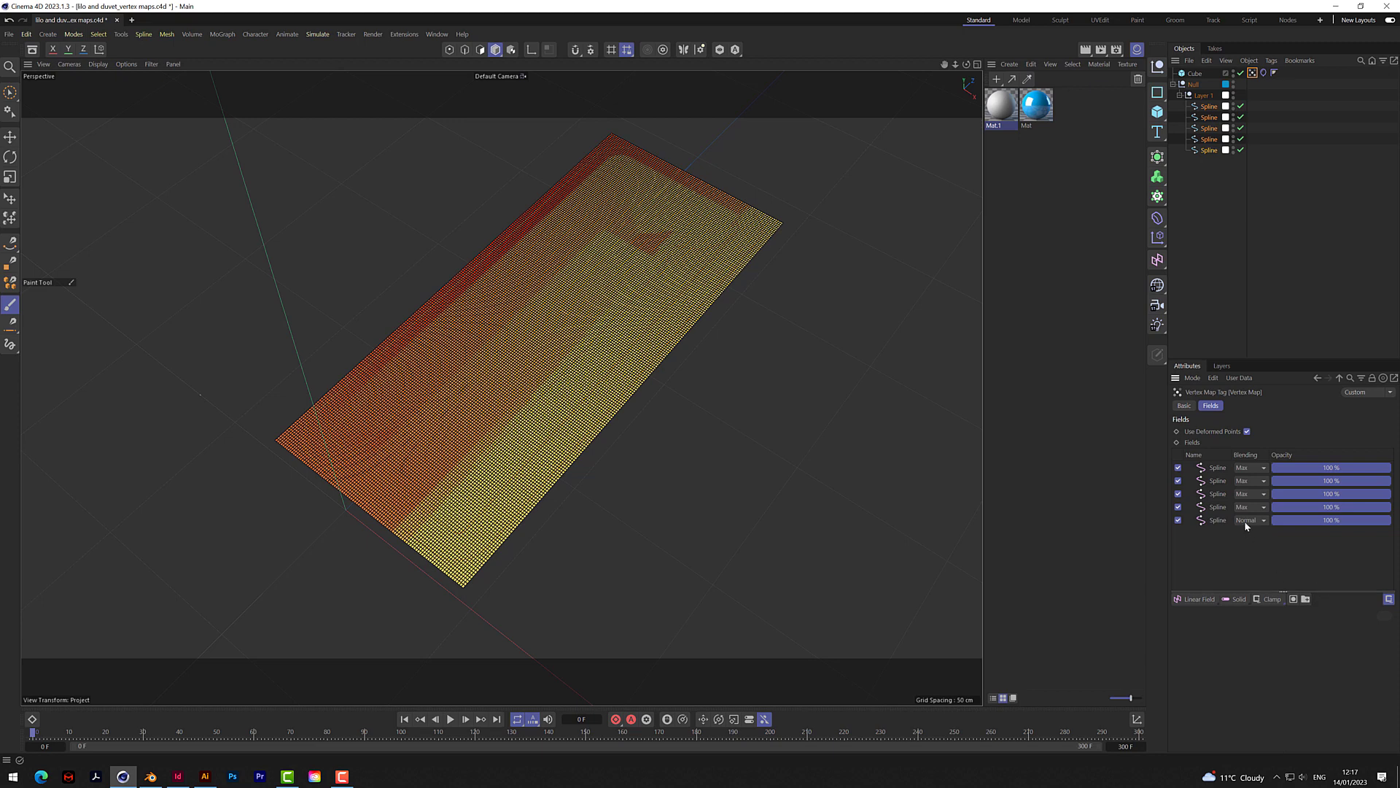
pyautogui.click(1249, 520)
pyautogui.click(1252, 623)
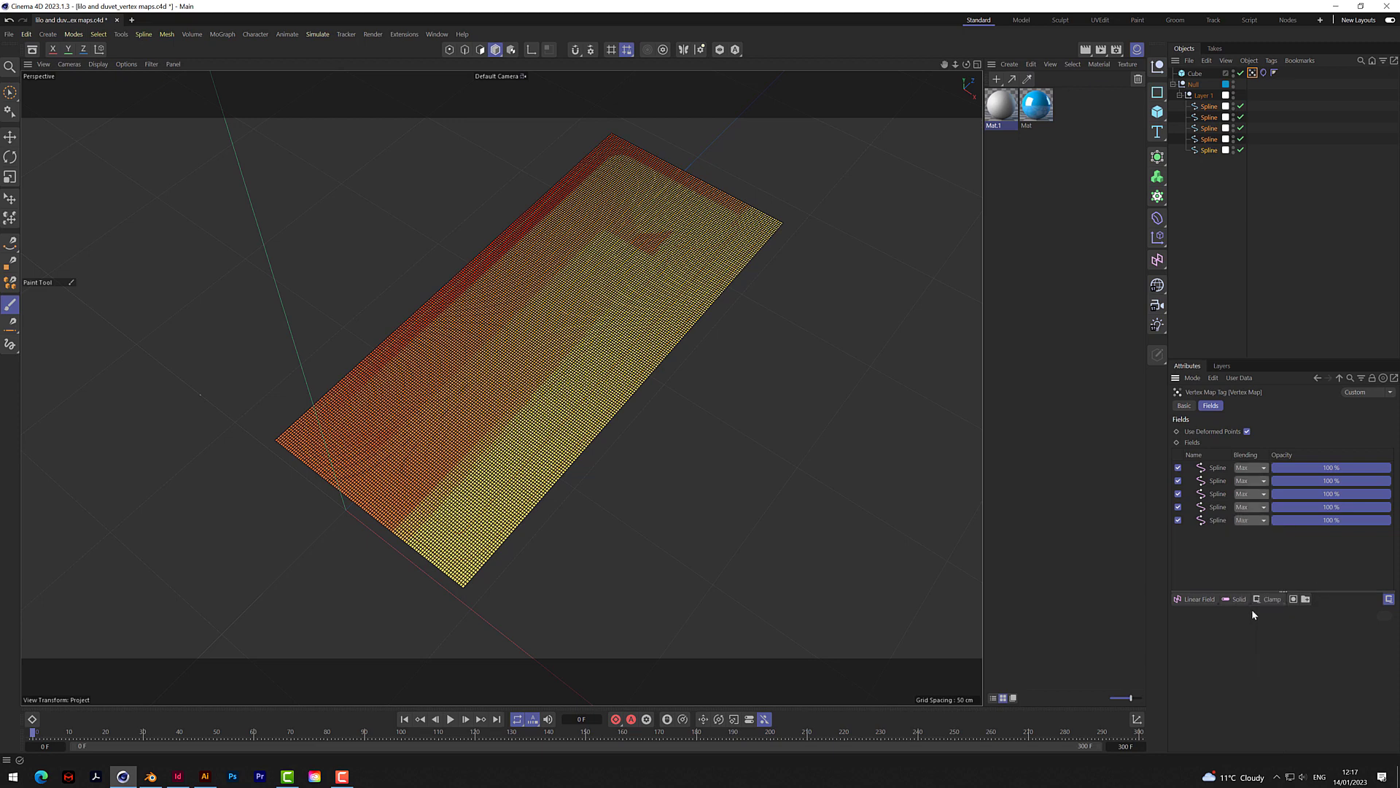
# Step: Set the Distance Mode of all five spline field layers together to Radius
pyautogui.click(1215, 467)
pyautogui.keyDown('shift'); pyautogui.click(1232, 520); pyautogui.keyUp('shift')
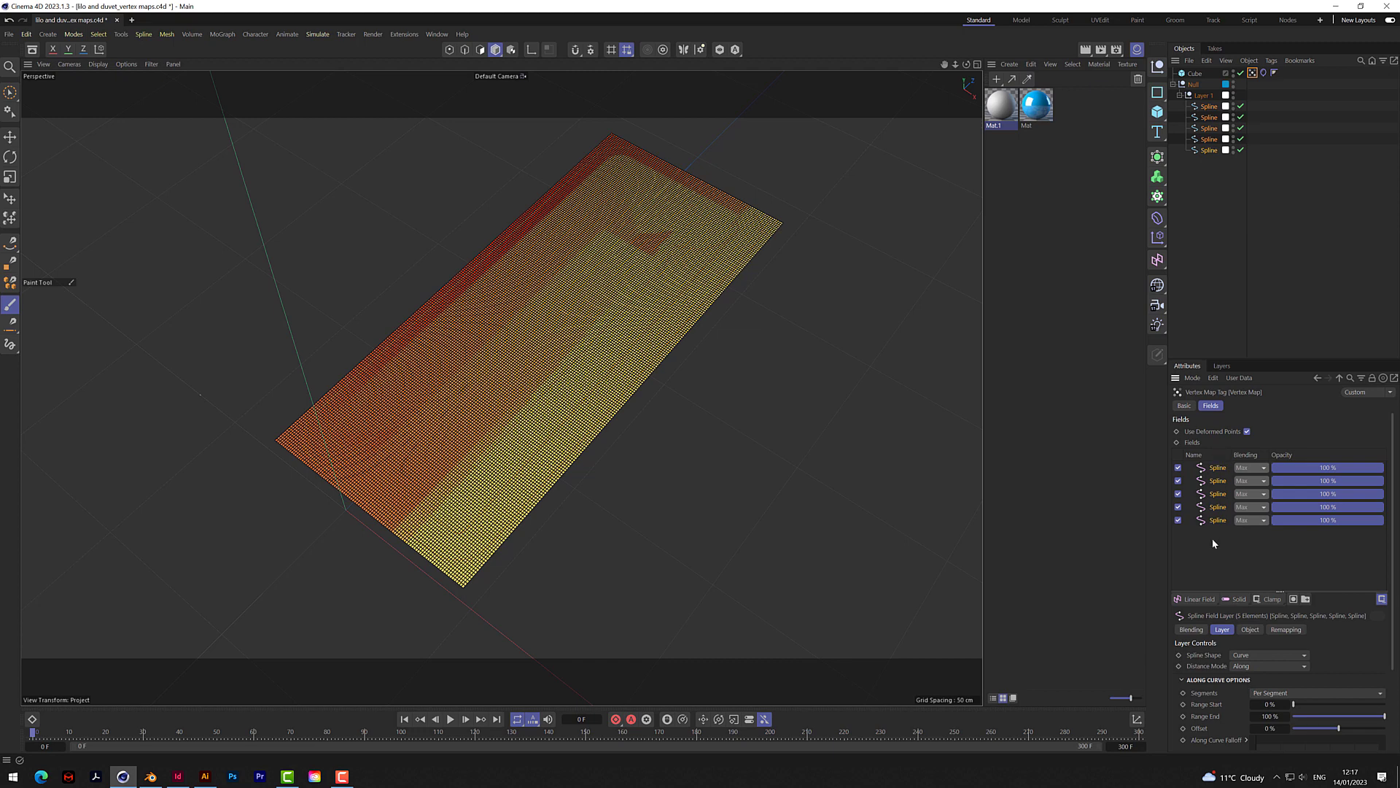
pyautogui.click(1249, 666)
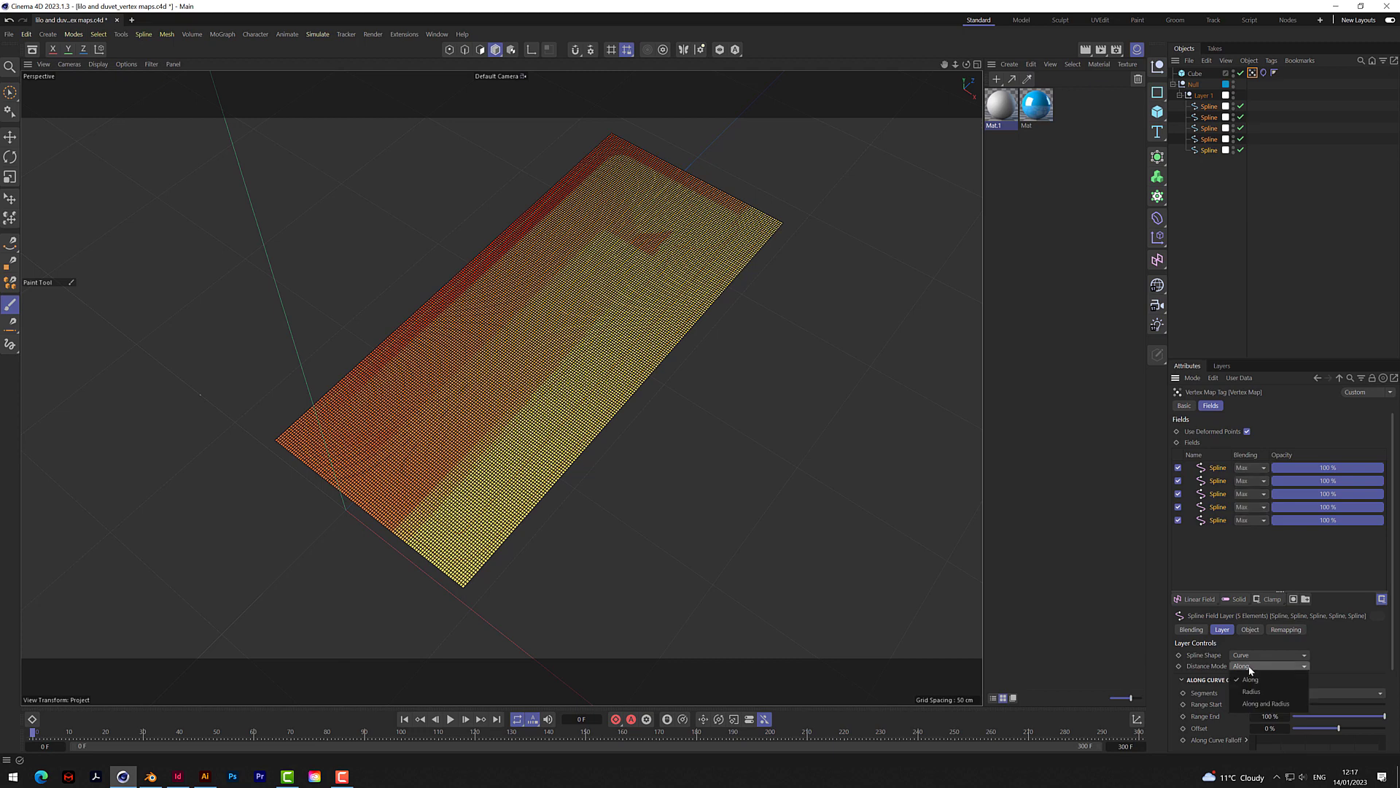
pyautogui.click(1256, 690)
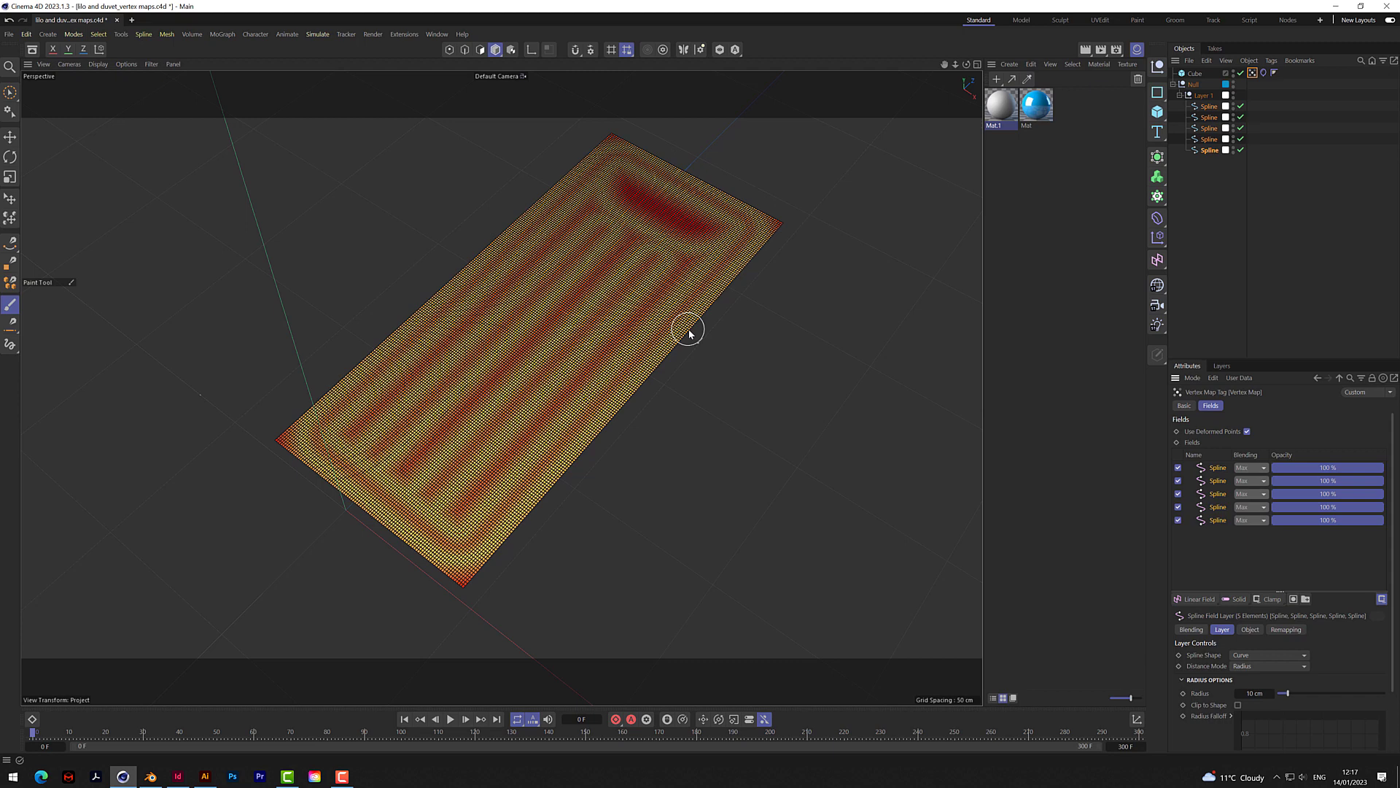
# Step: Set the Radius of the five spline field layers to 1 cm and check the resulting weight lines on the cube
pyautogui.doubleClick(1252, 693)
pyautogui.press('BackSpace')
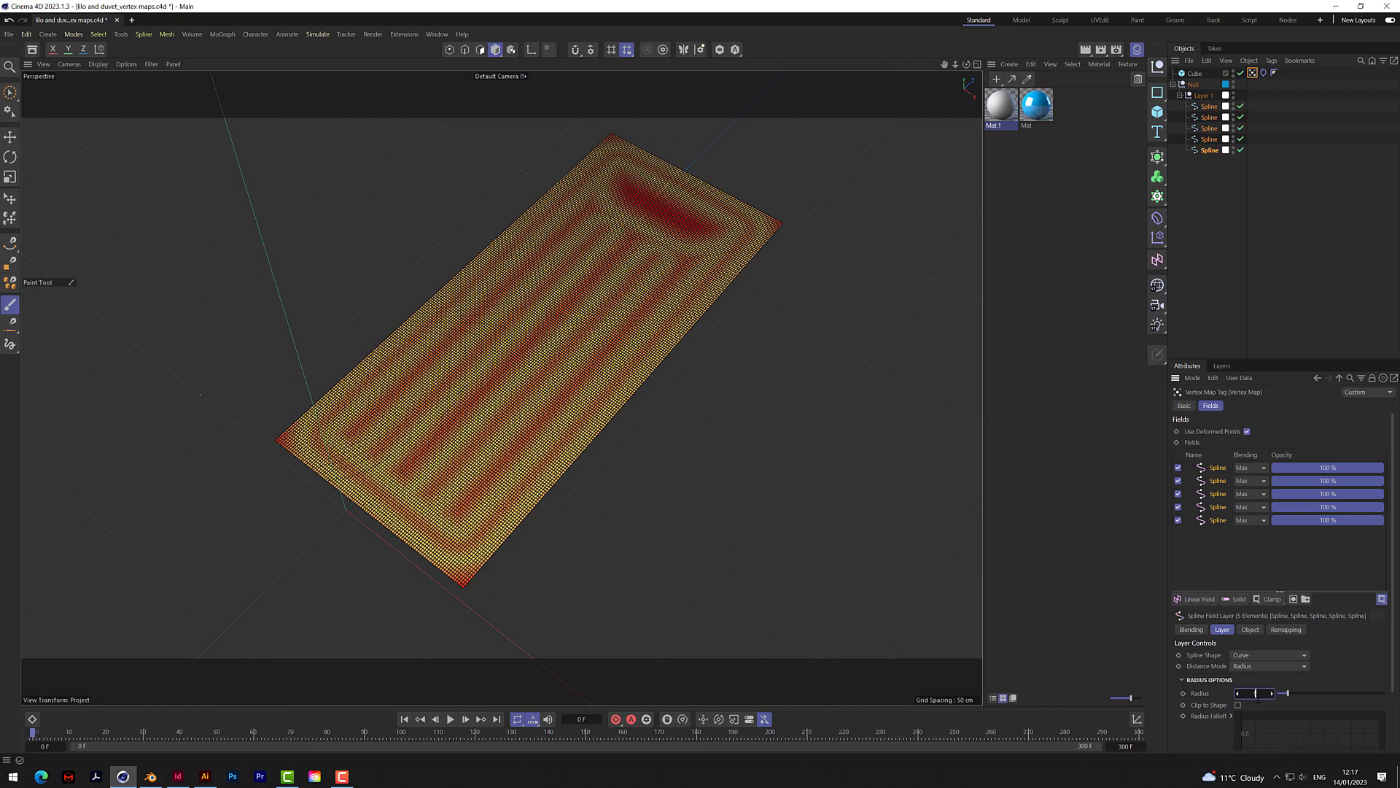
pyautogui.write('1')
pyautogui.press('Return')
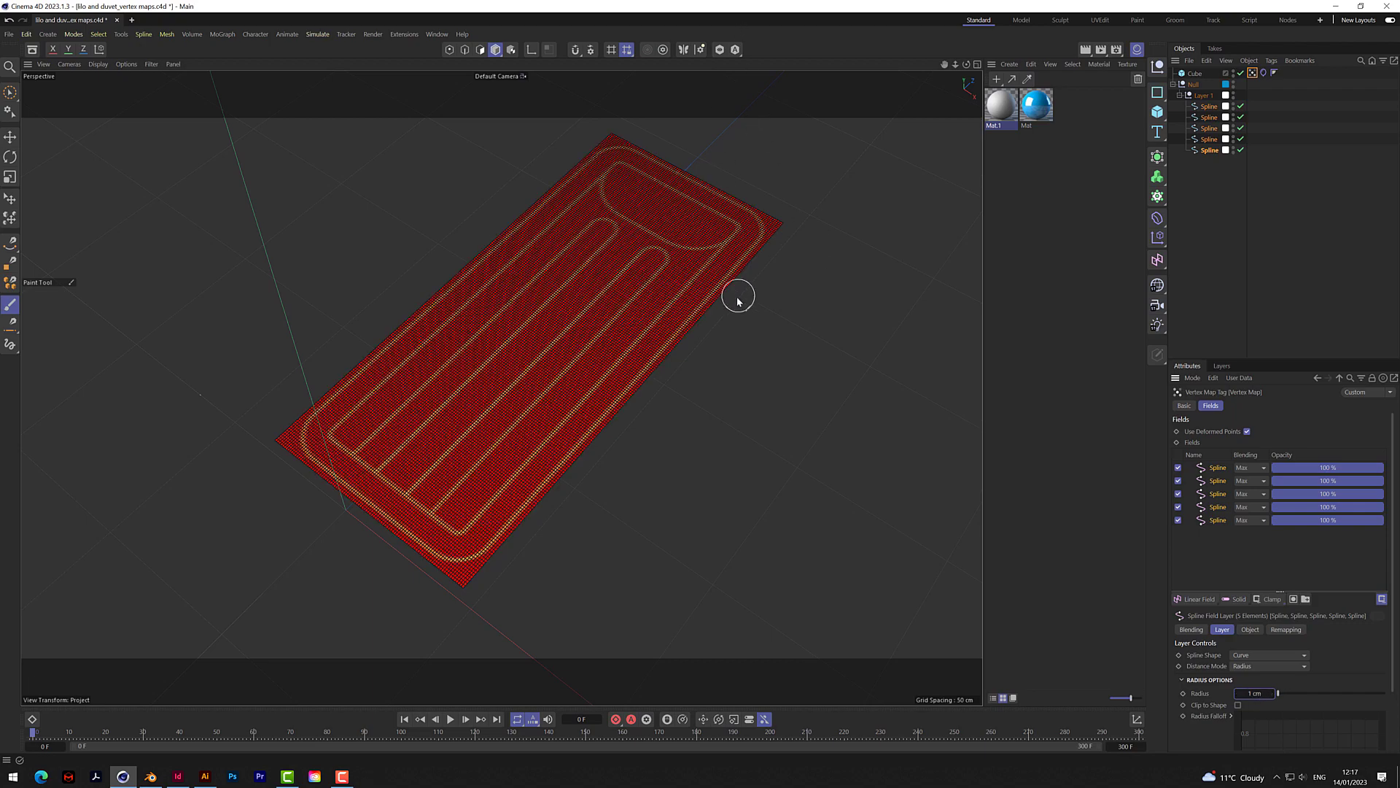
pyautogui.scroll(1, 664, 318)
pyautogui.scroll(3, 665, 318)
pyautogui.moveTo(967, 64); pyautogui.dragTo(1025, 86)
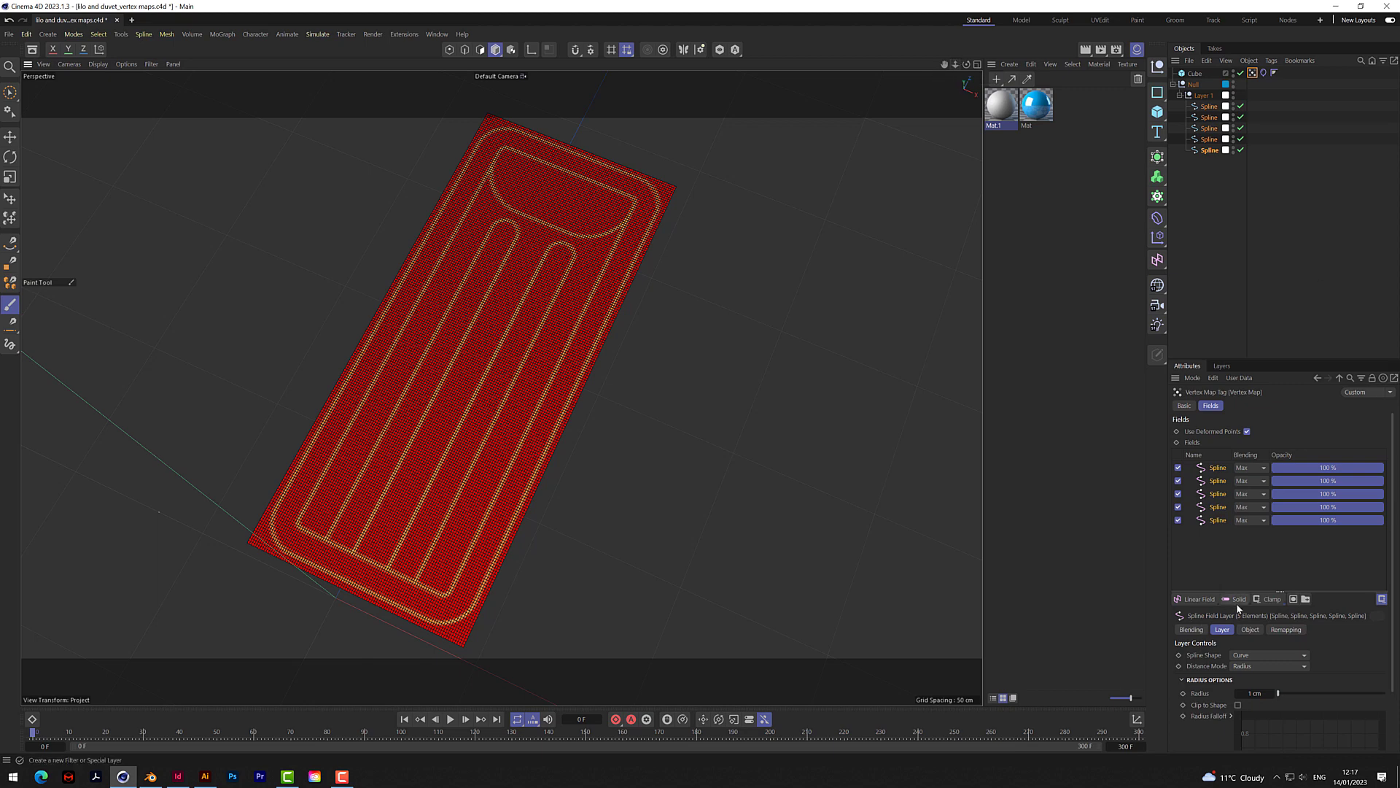
# Step: Play the cloth simulation to check how the cube behaves with the vertex map, then return to the first frame
pyautogui.click(451, 719)
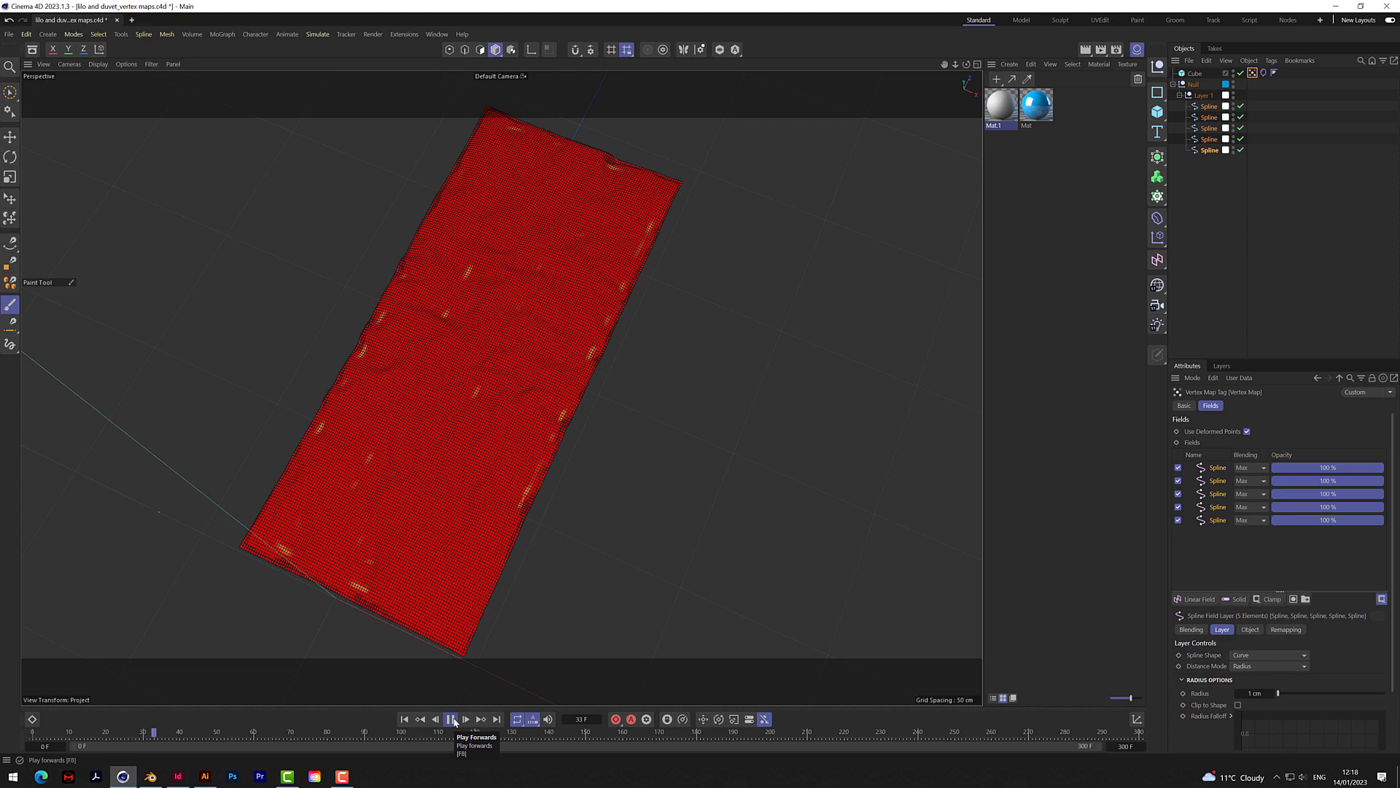
pyautogui.click(454, 721)
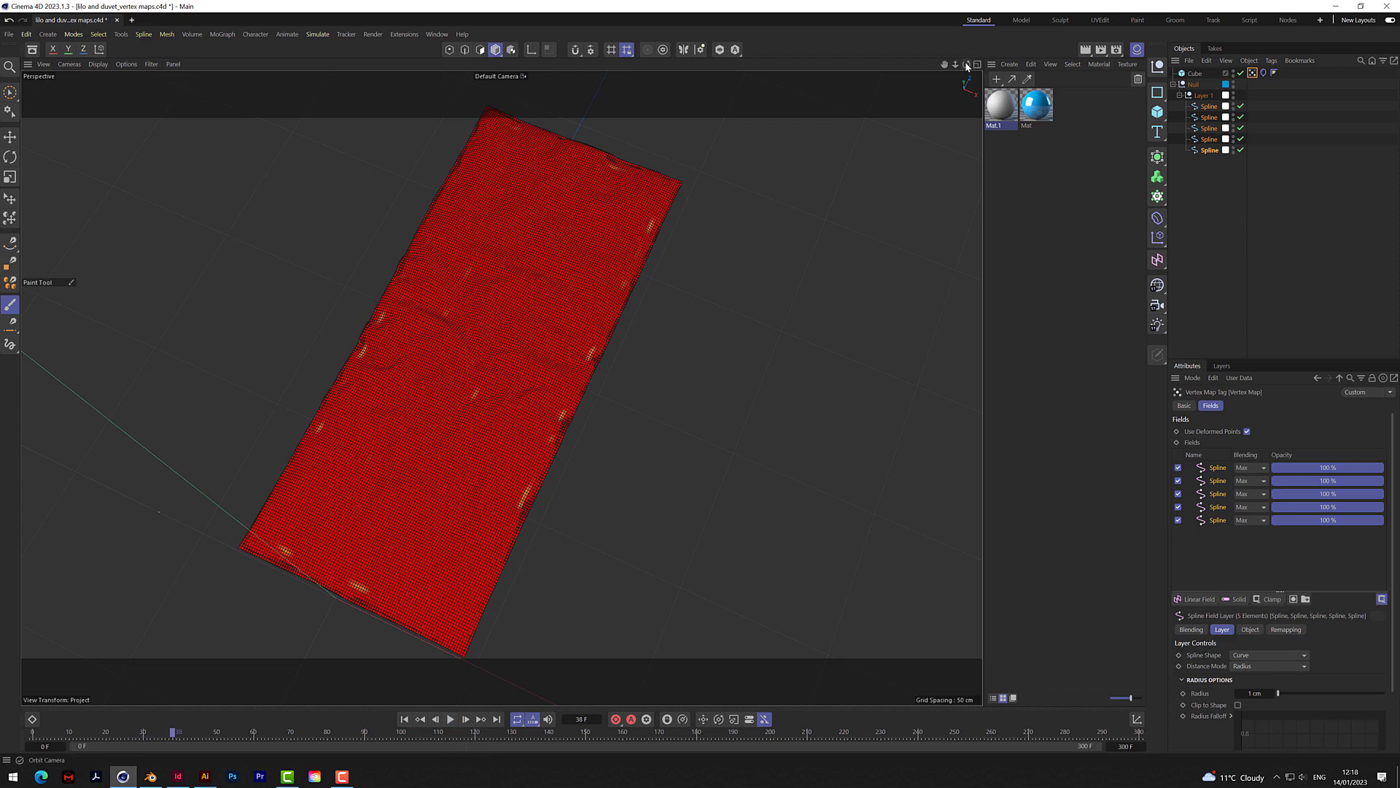
pyautogui.moveTo(966, 64)
pyautogui.mouseDown()
pyautogui.moveTo(893, 14)
pyautogui.moveTo(908, 37)
pyautogui.mouseUp()
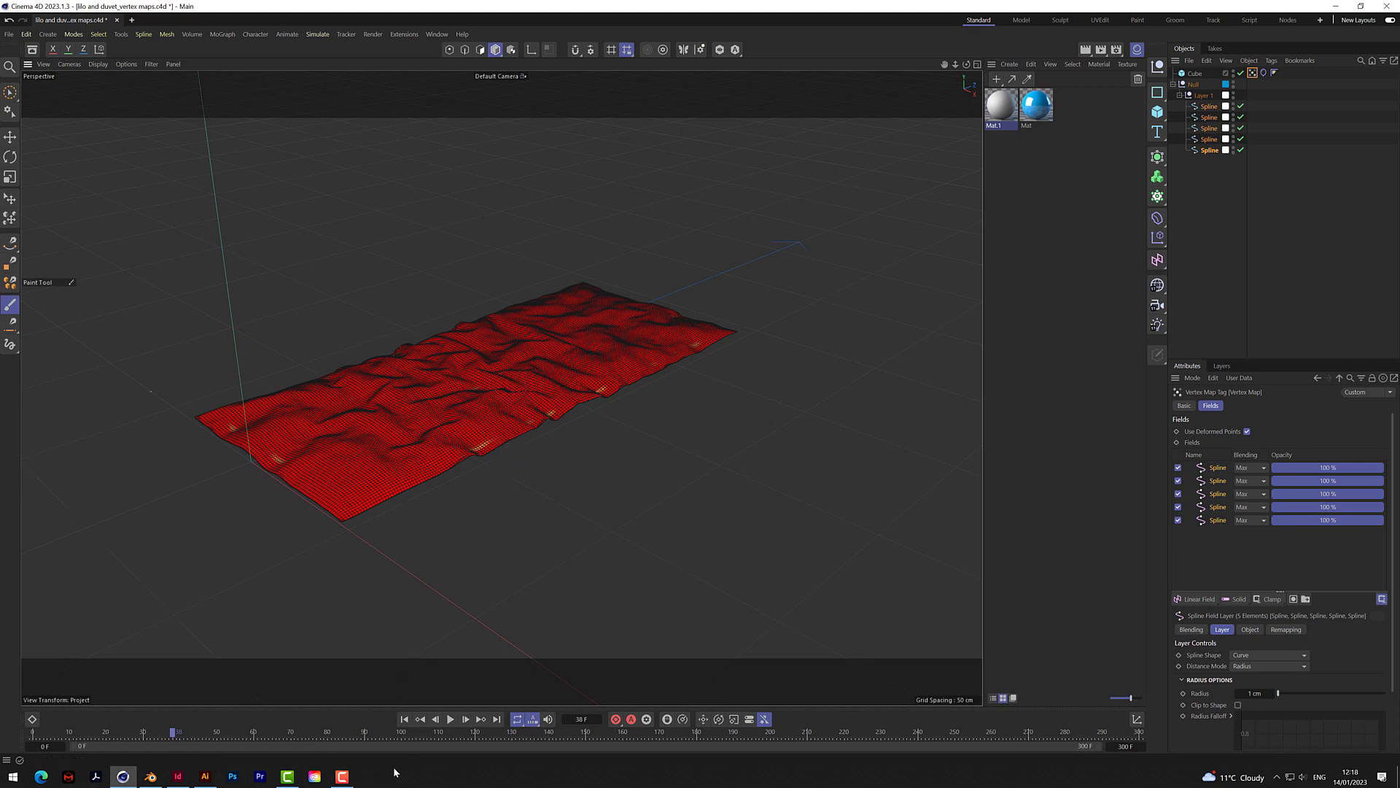
pyautogui.click(404, 719)
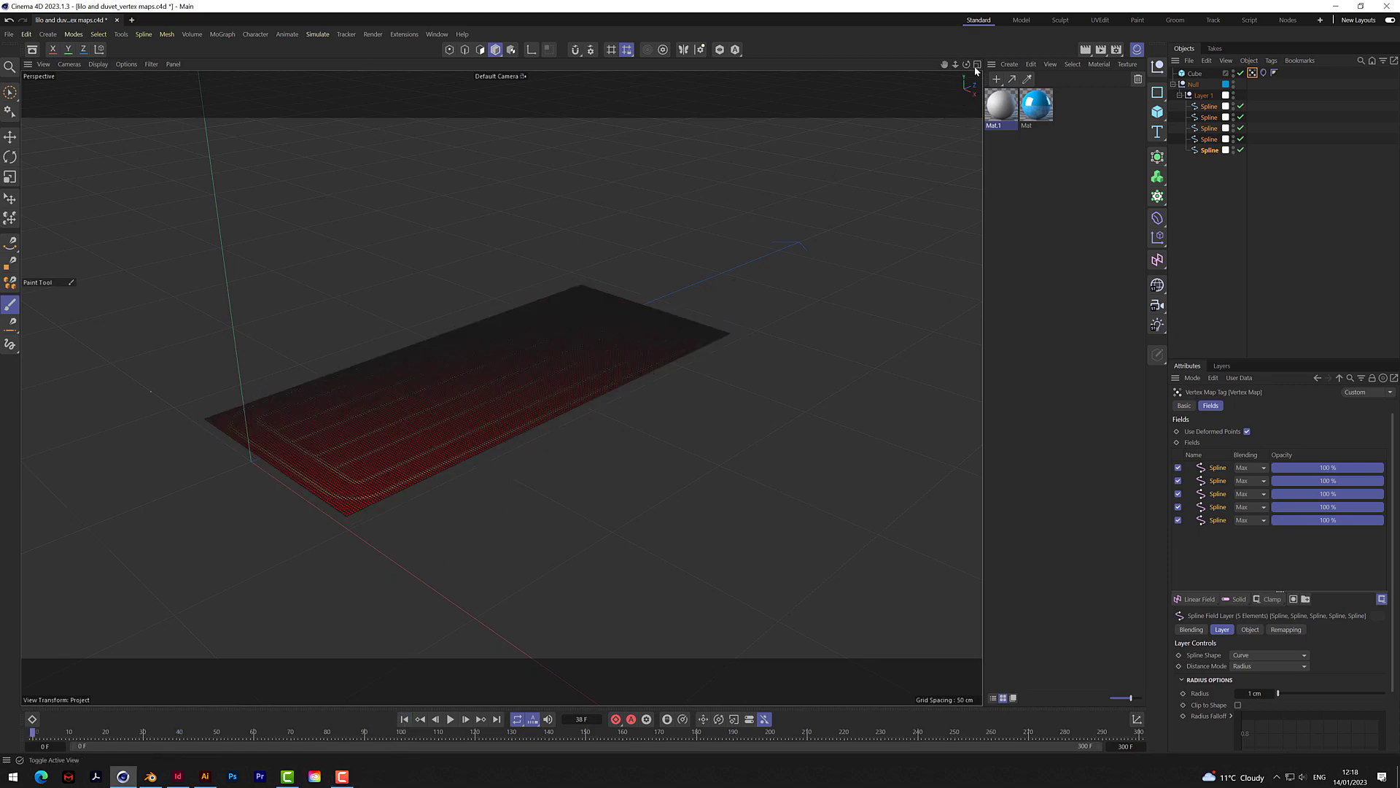
pyautogui.moveTo(966, 64); pyautogui.dragTo(996, 109)
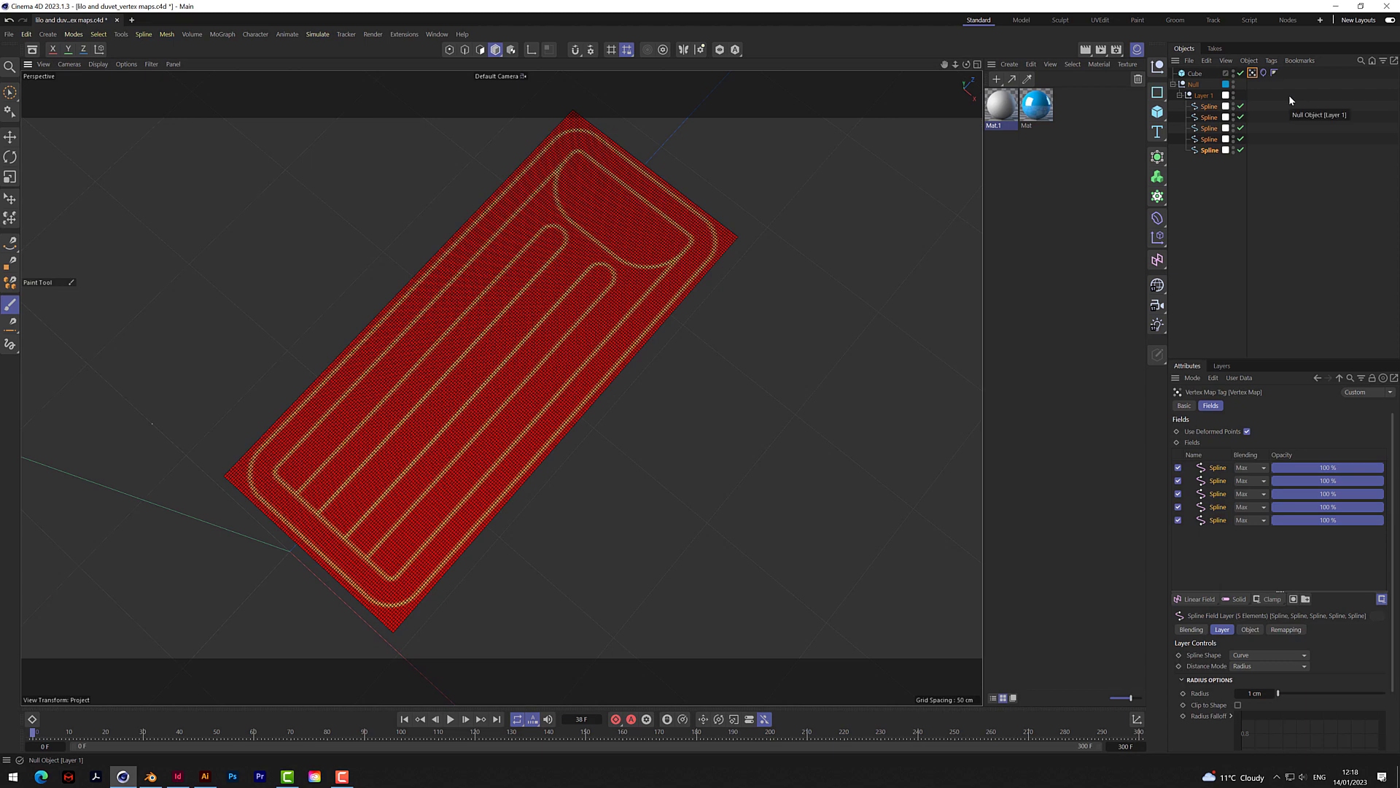
# Step: Enable With Pins in the Cloth tag's Mix Animation settings and assign the cube's Vertex Map as its Map
pyautogui.click(1264, 73)
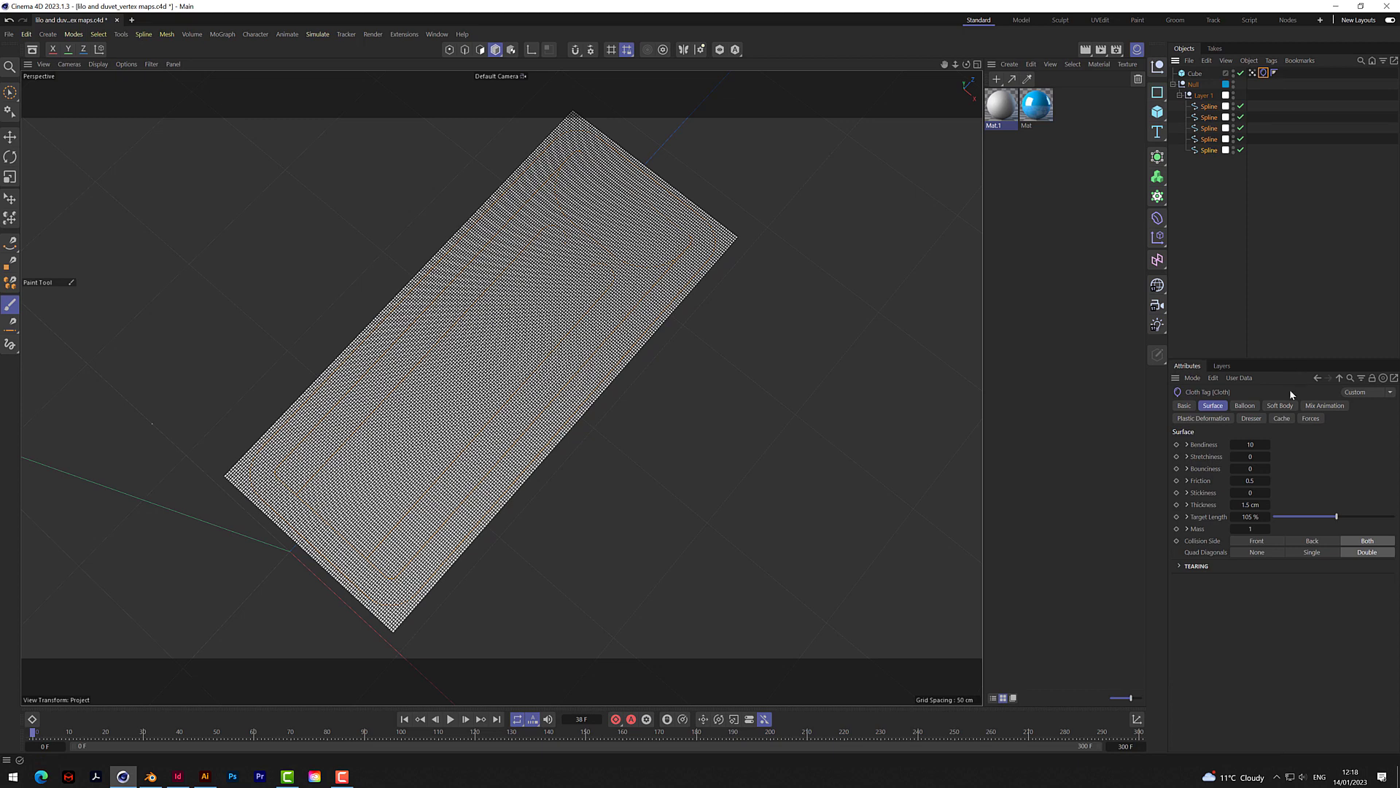
pyautogui.click(1335, 410)
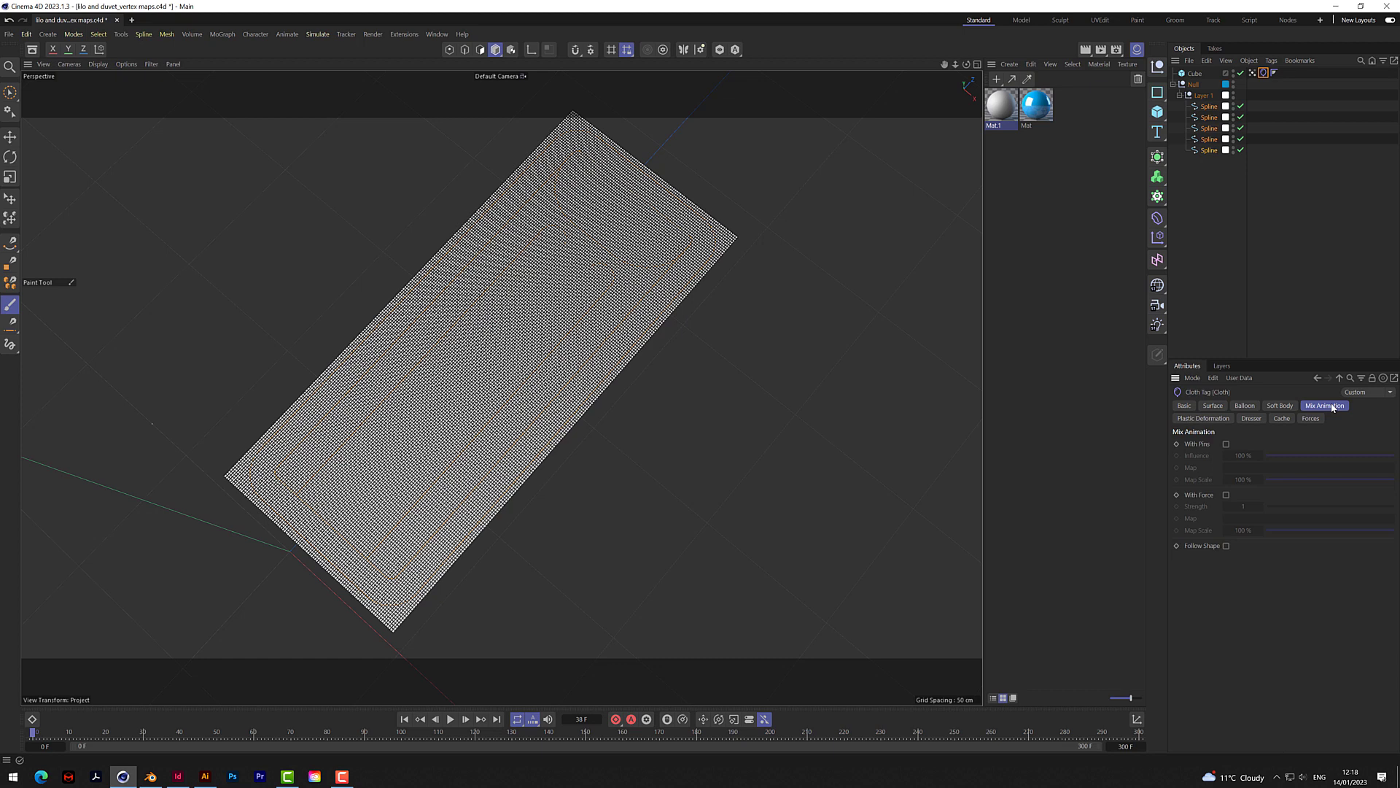
pyautogui.click(1226, 443)
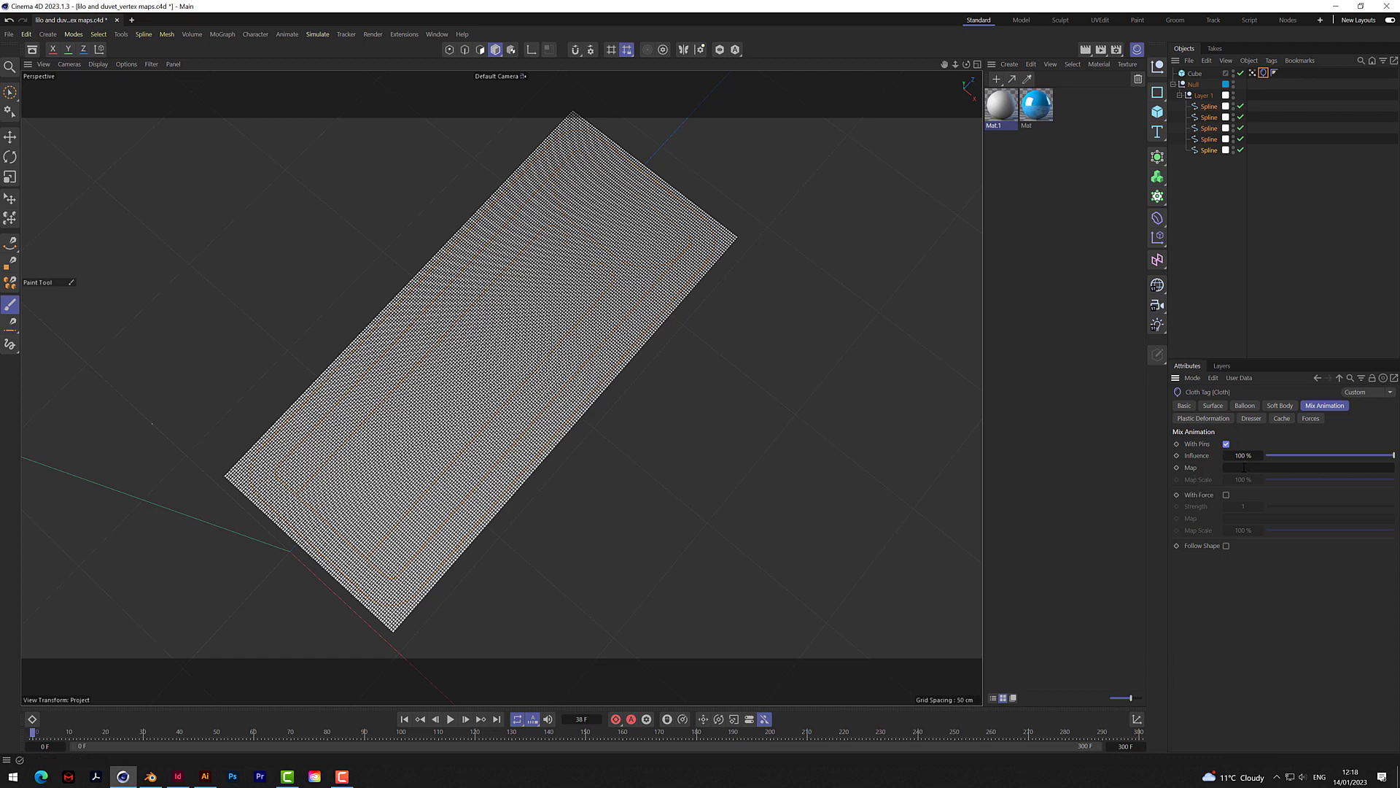
pyautogui.moveTo(1253, 73); pyautogui.dragTo(1244, 476)
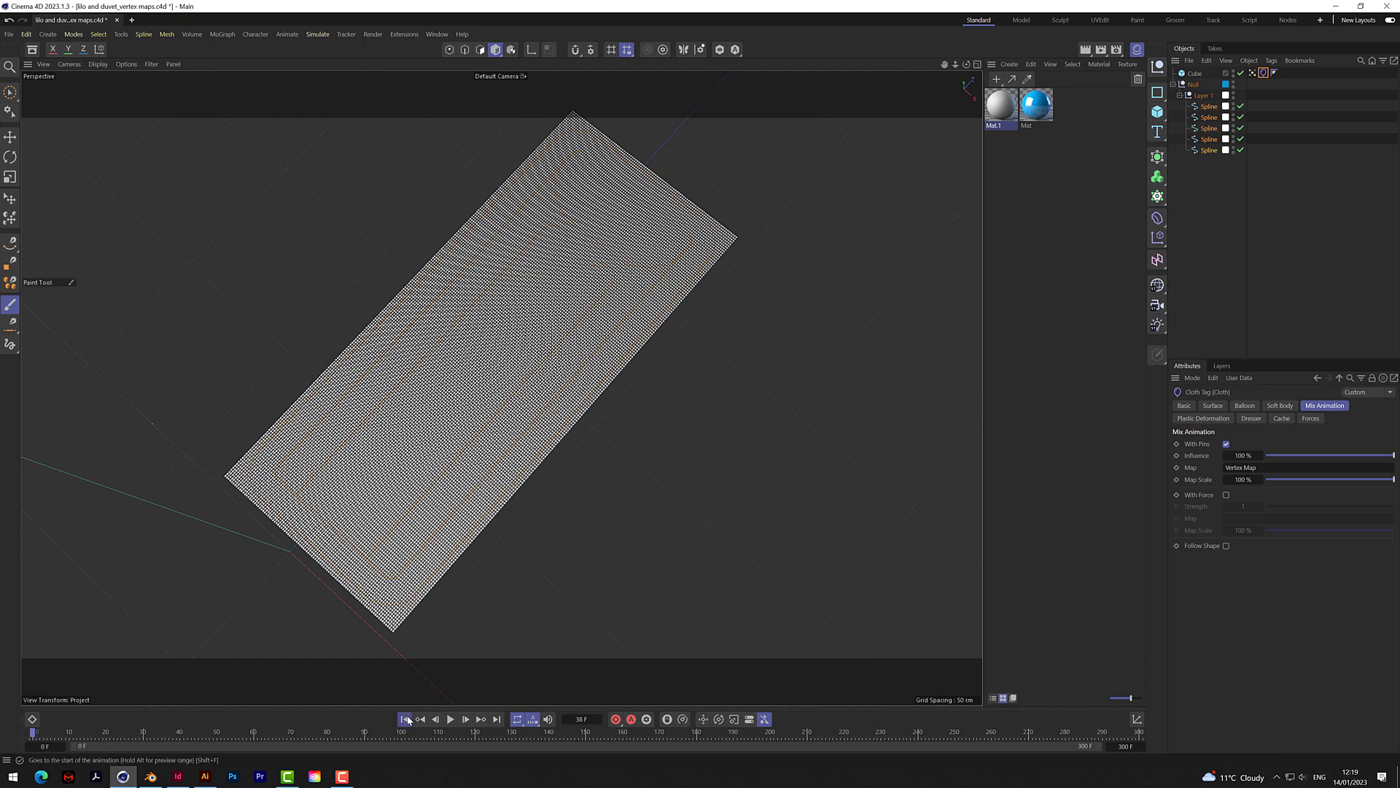
# Step: Play the pinned cloth simulation for about ten frames to preview the inflation, and stop it
pyautogui.moveTo(966, 64); pyautogui.dragTo(937, 109)
pyautogui.click(450, 720)
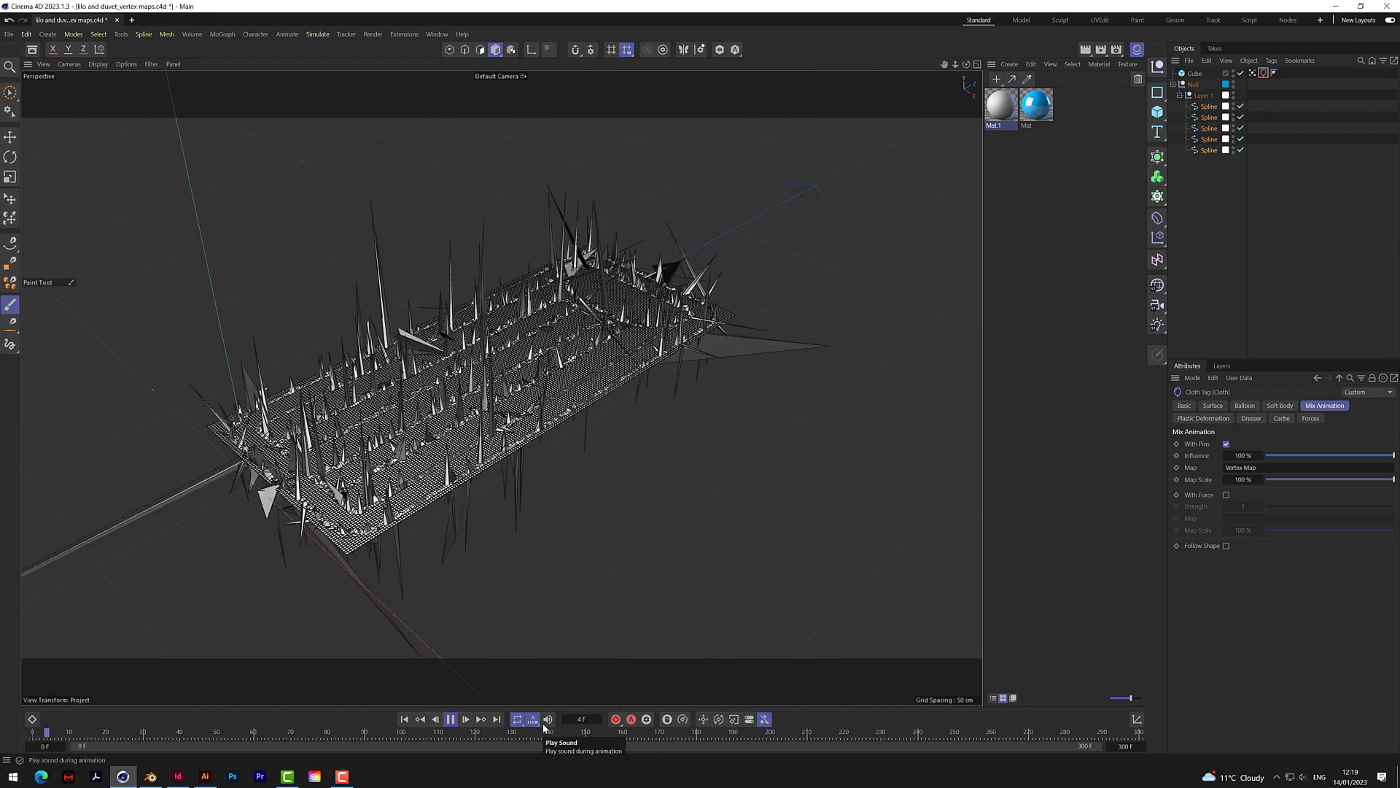
pyautogui.click(451, 719)
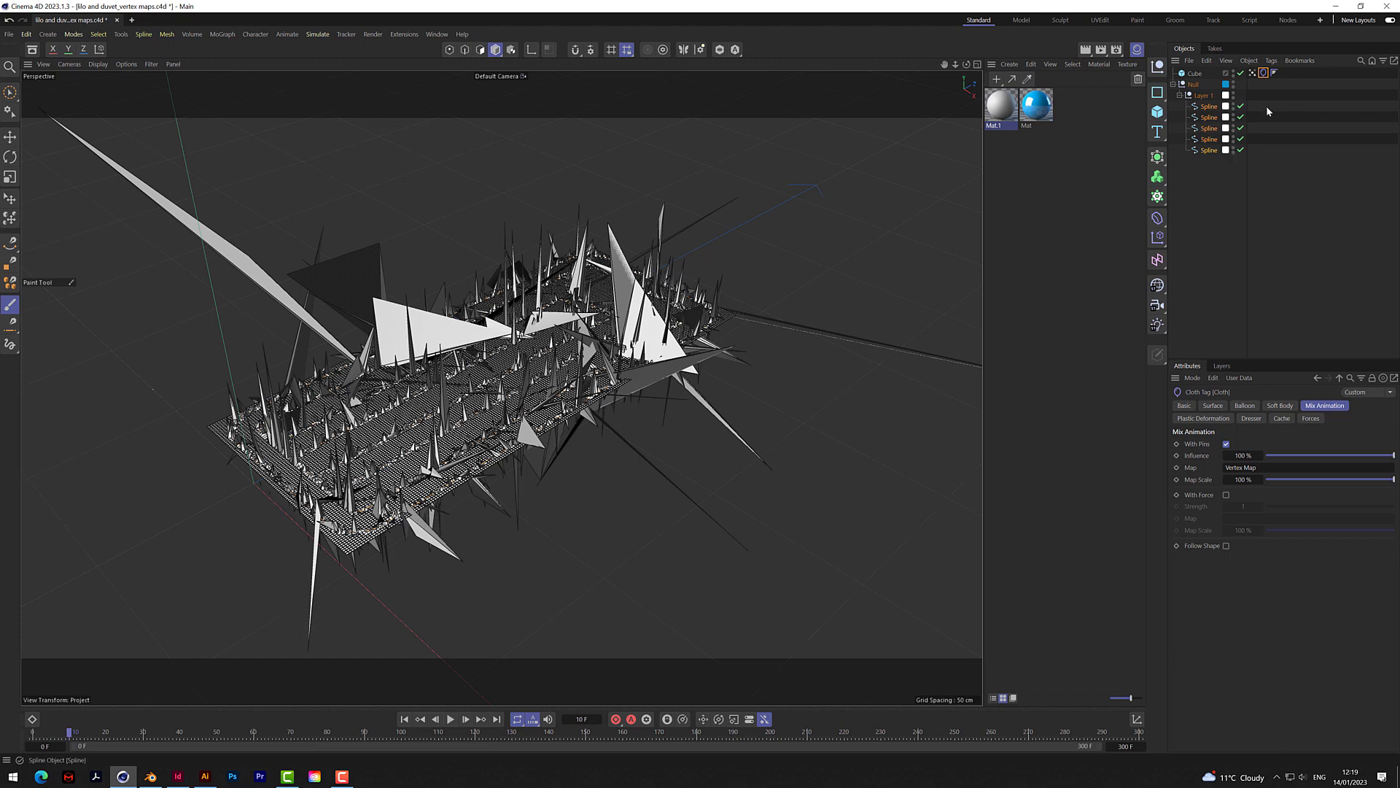
# Step: Return the simulation to the first frame and invert the cube's Vertex Map in its basic properties
pyautogui.click(1253, 72)
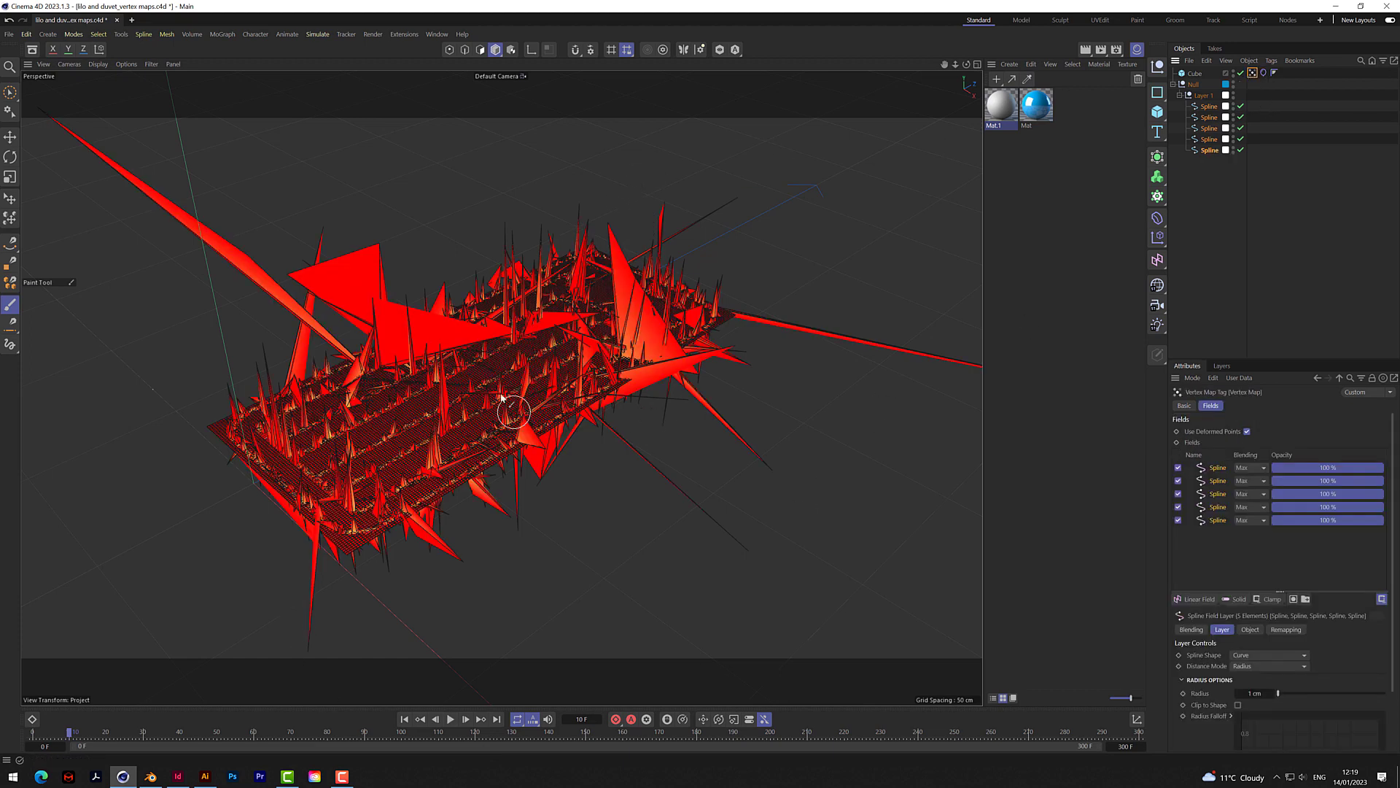
pyautogui.click(404, 720)
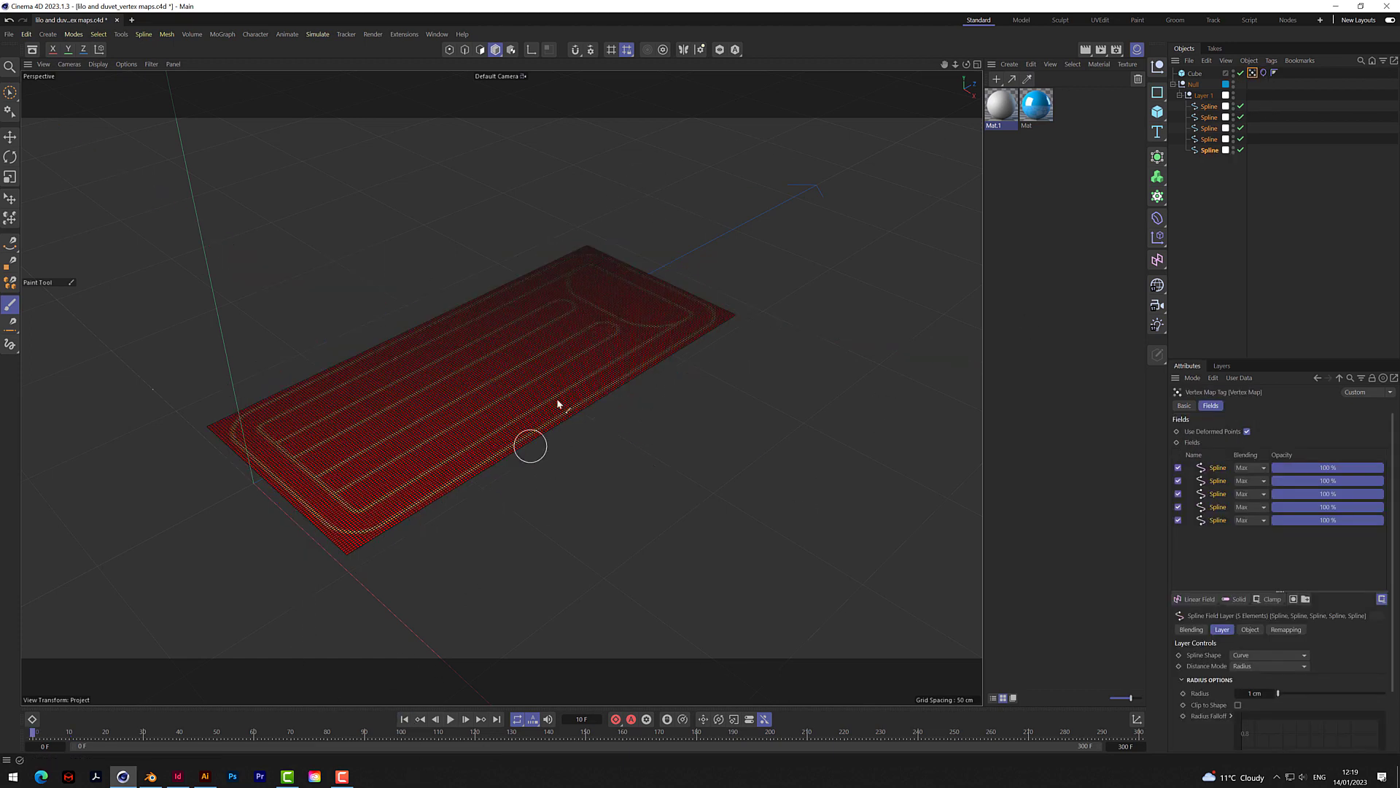
pyautogui.click(1184, 406)
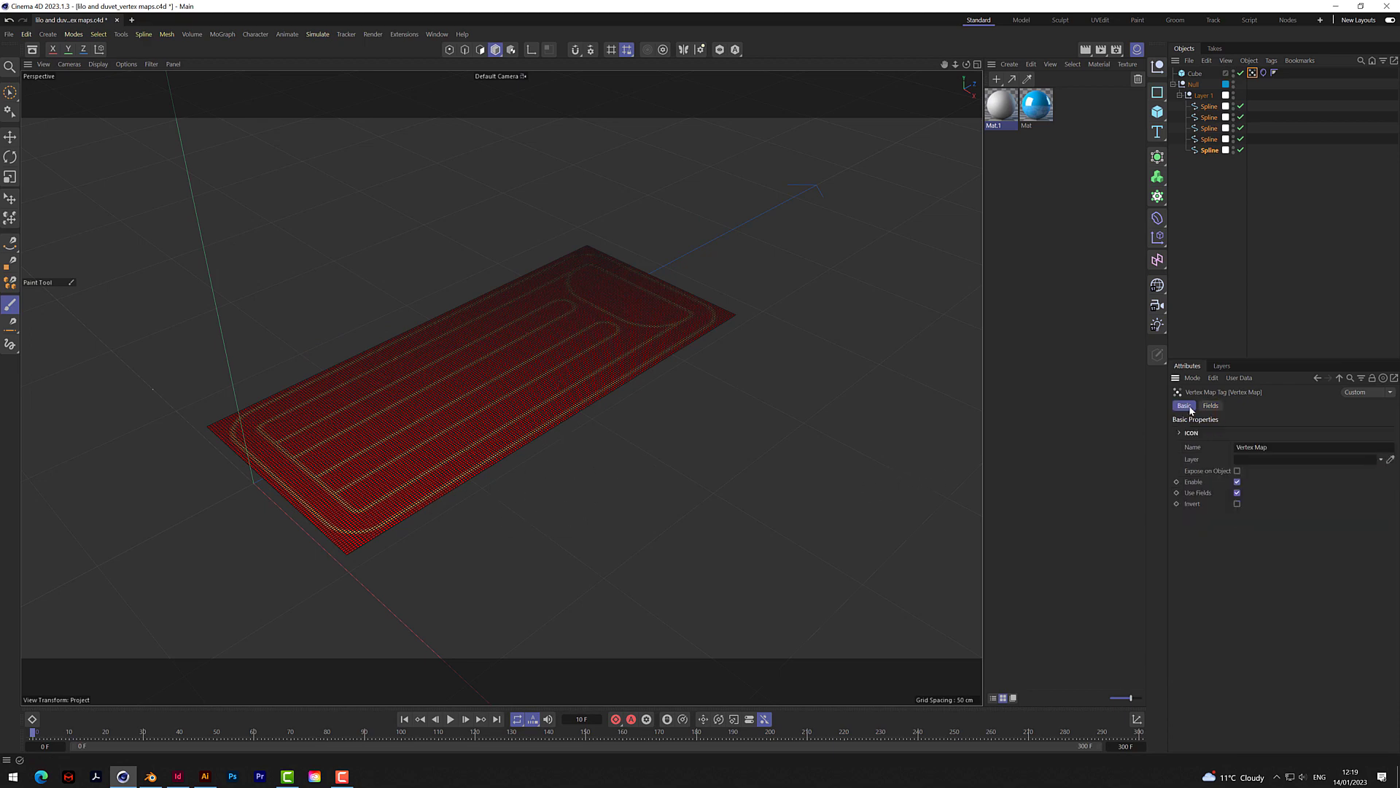
pyautogui.click(1237, 503)
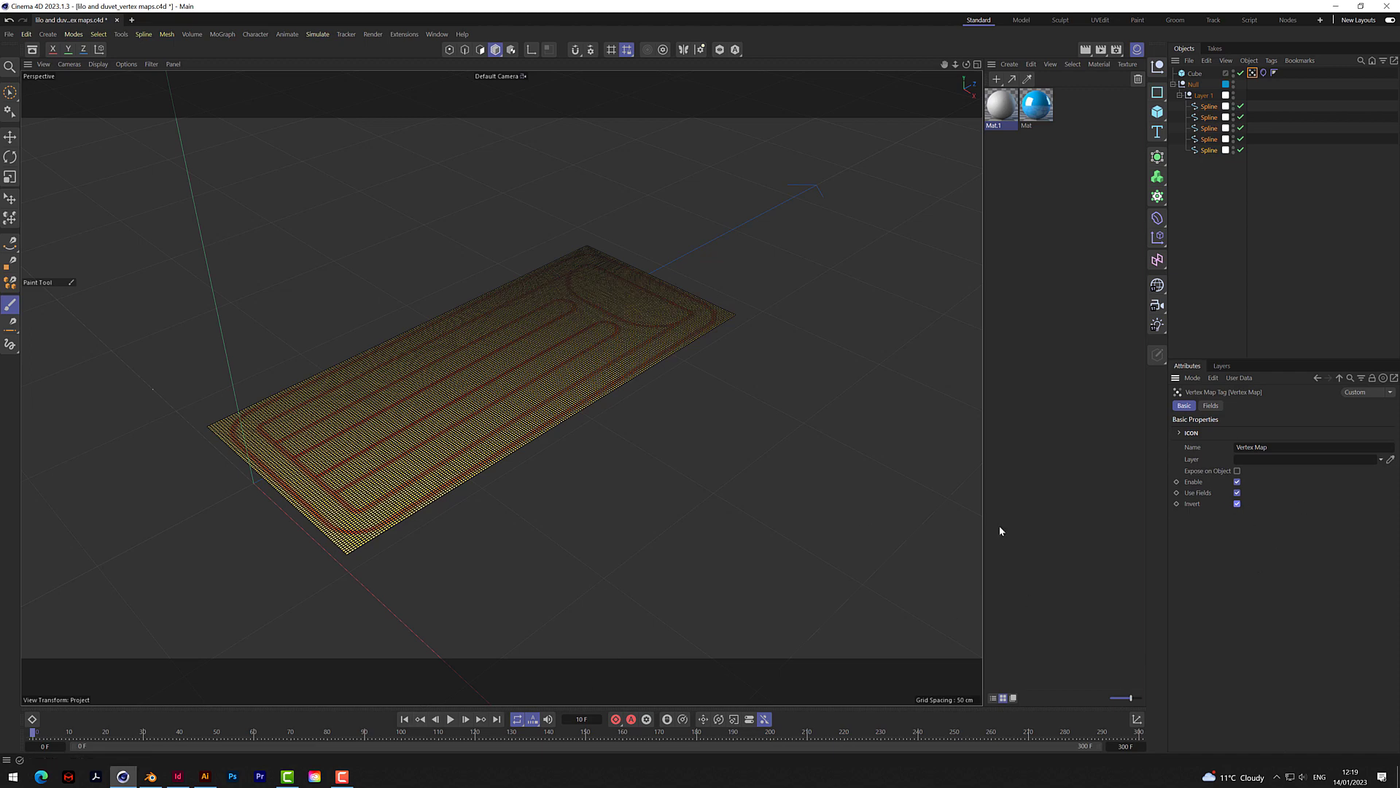
# Step: Play the cloth simulation to inflate the cube, stop it at frame 62, and deselect everything
pyautogui.click(449, 719)
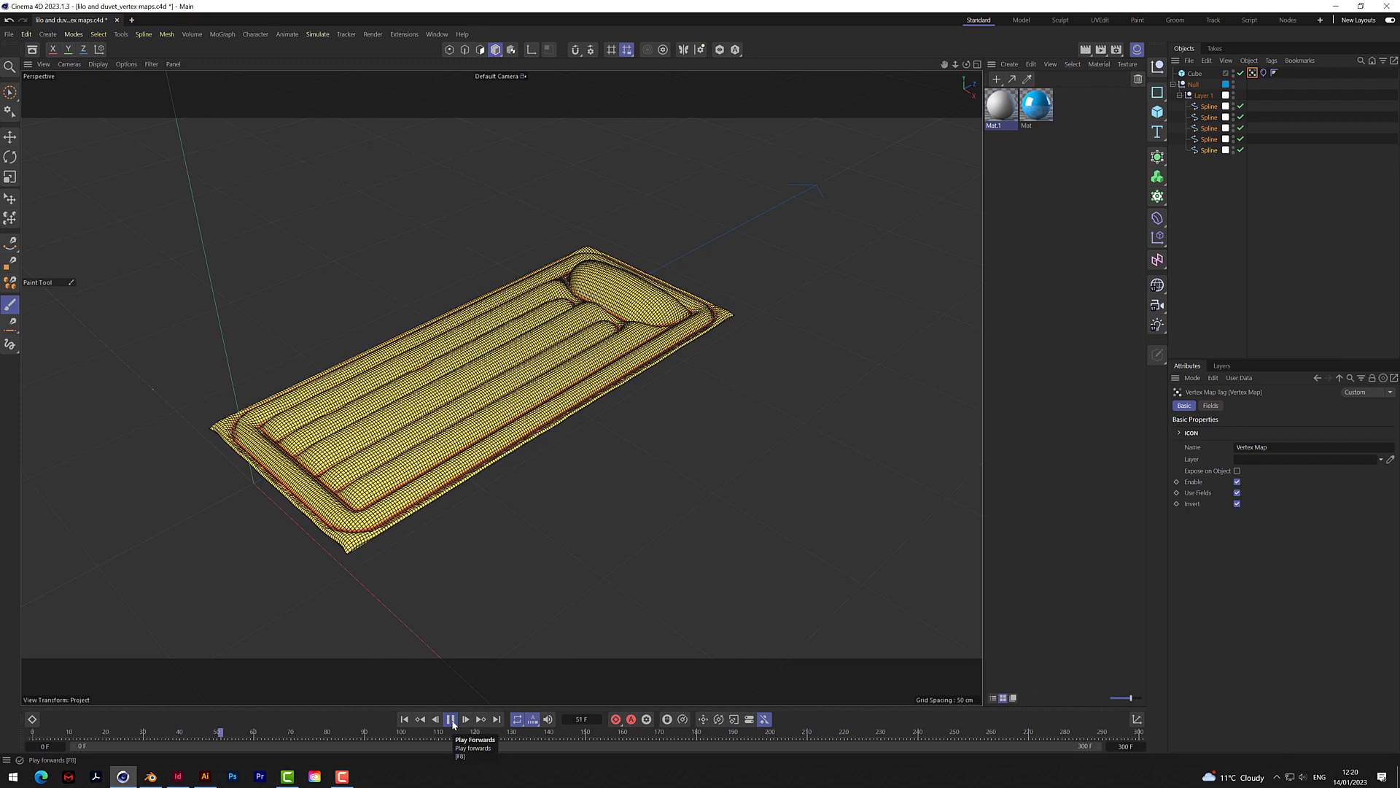
pyautogui.click(452, 720)
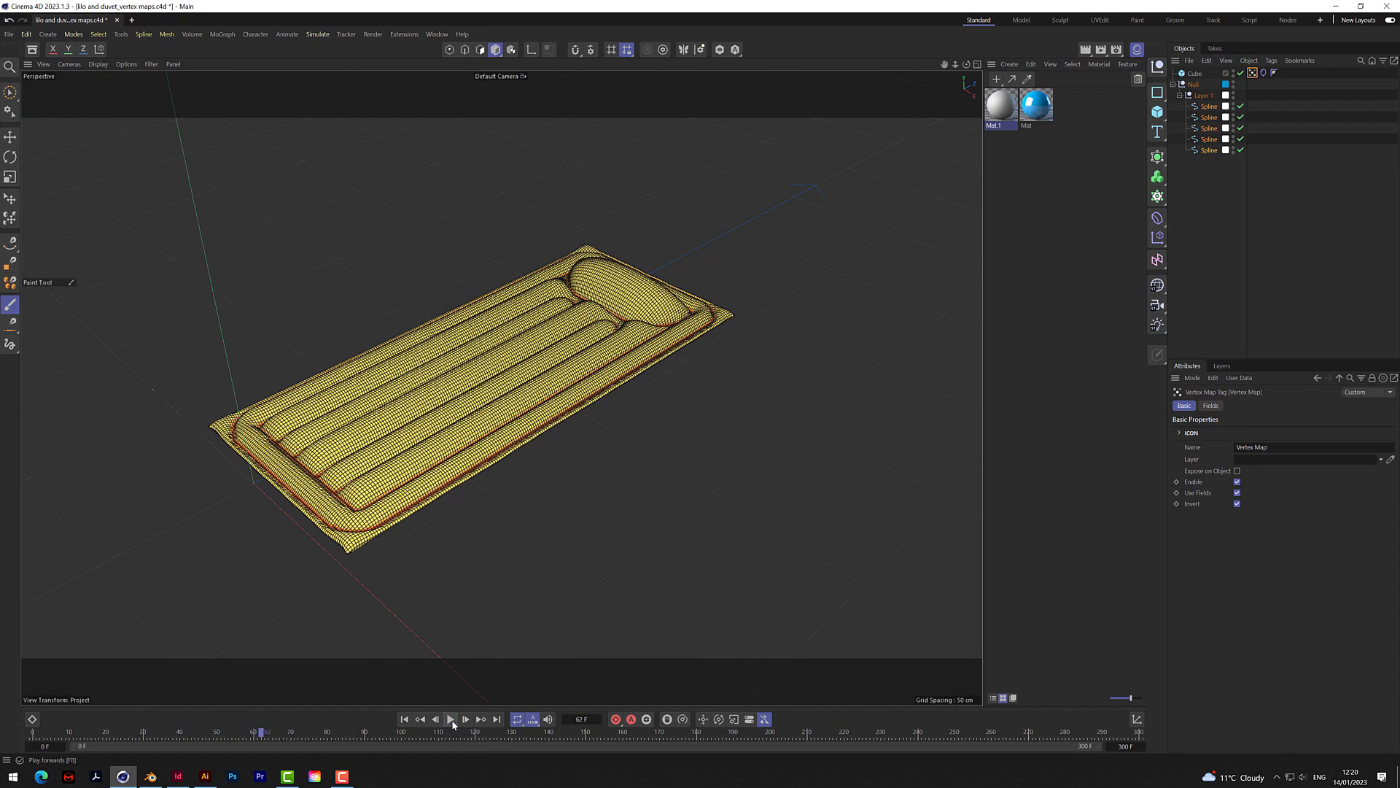
pyautogui.click(1208, 291)
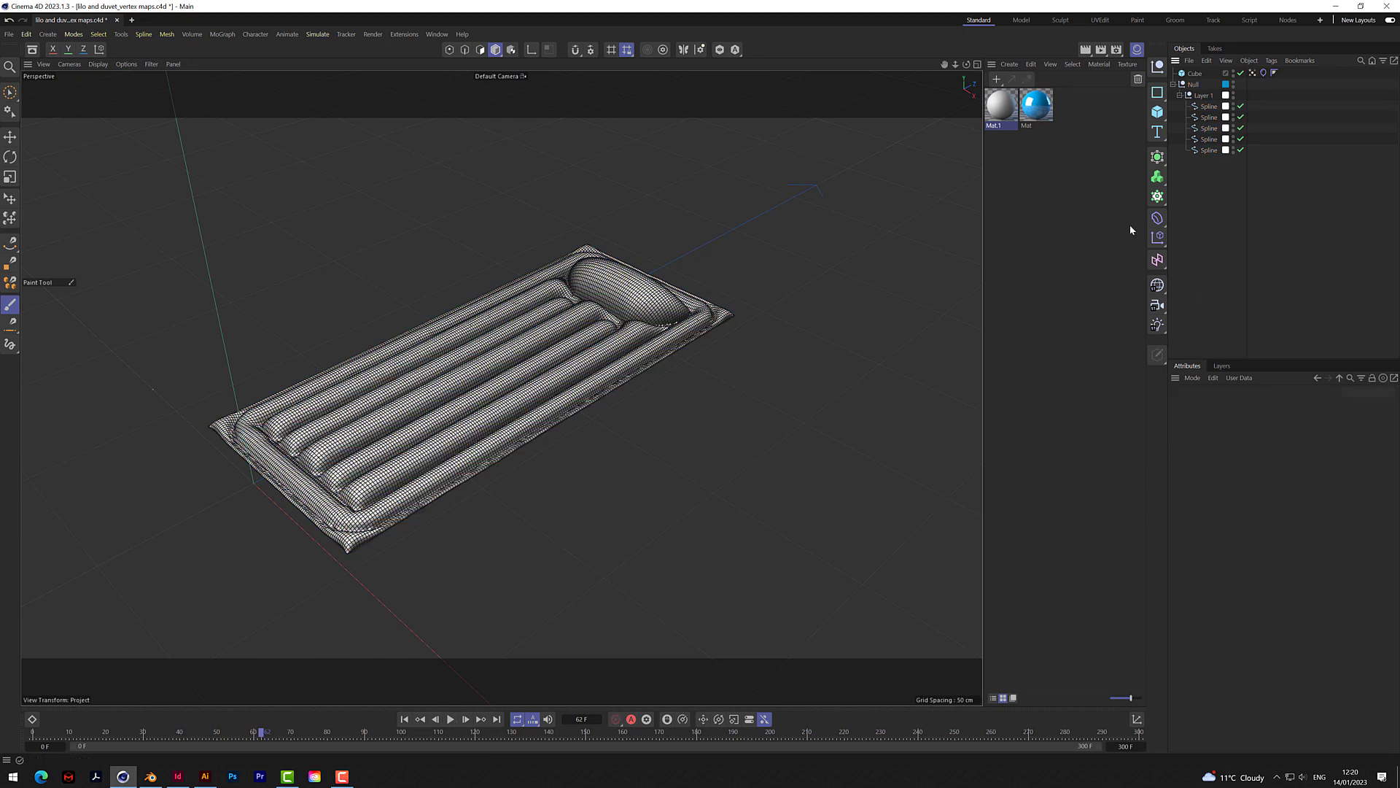
# Step: Check the blue material's reflectance settings, apply the material to the cube, and render the current view
pyautogui.click(1039, 111)
pyautogui.click(1246, 406)
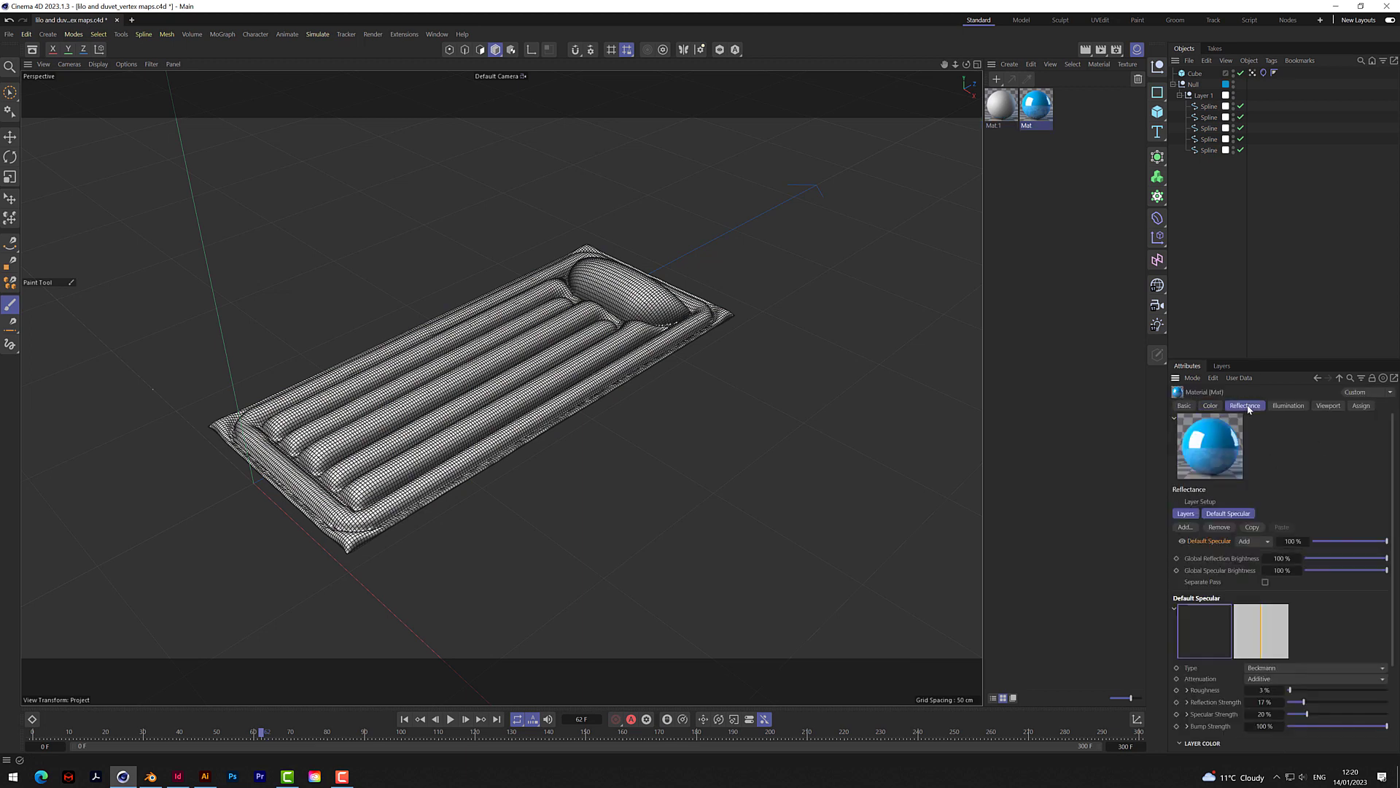
pyautogui.moveTo(1038, 110); pyautogui.dragTo(1202, 74)
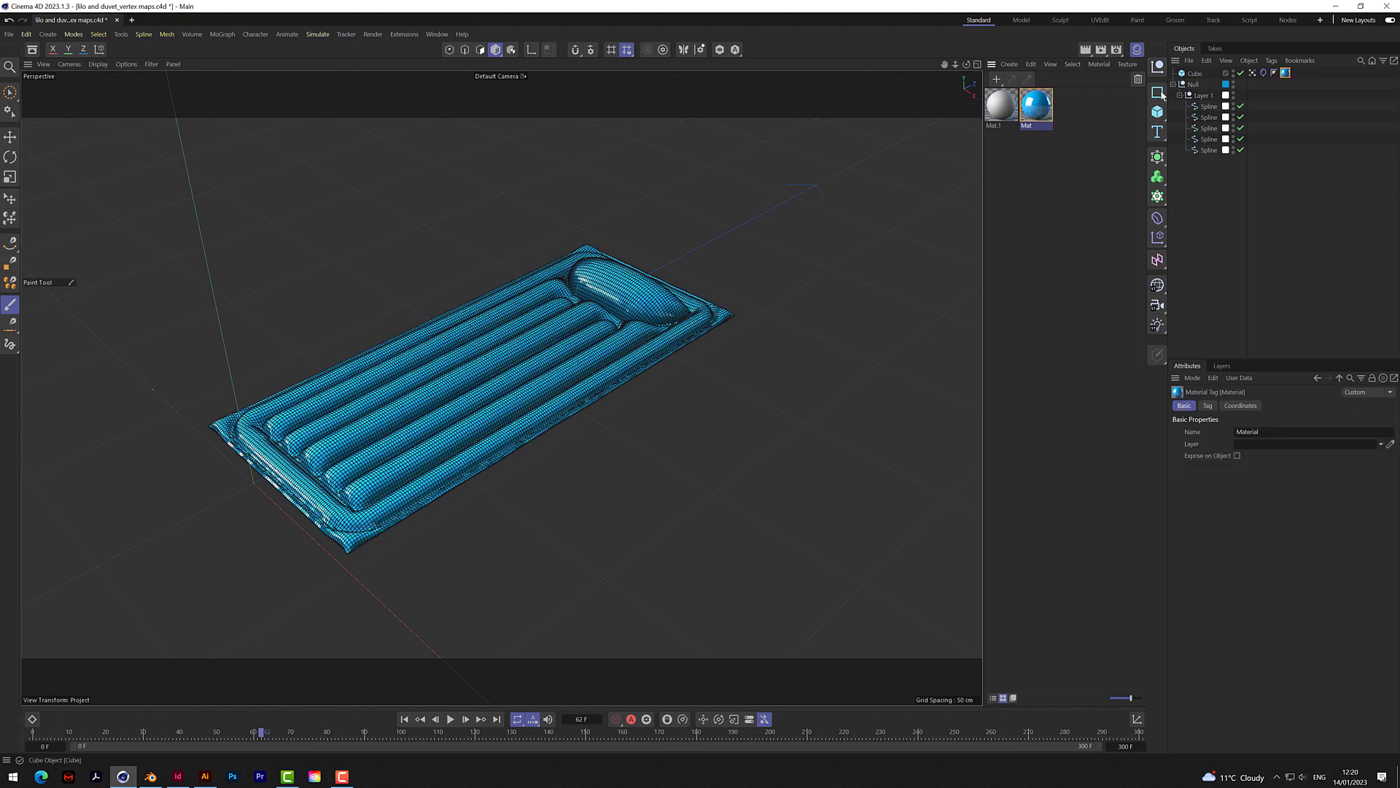
pyautogui.click(1086, 50)
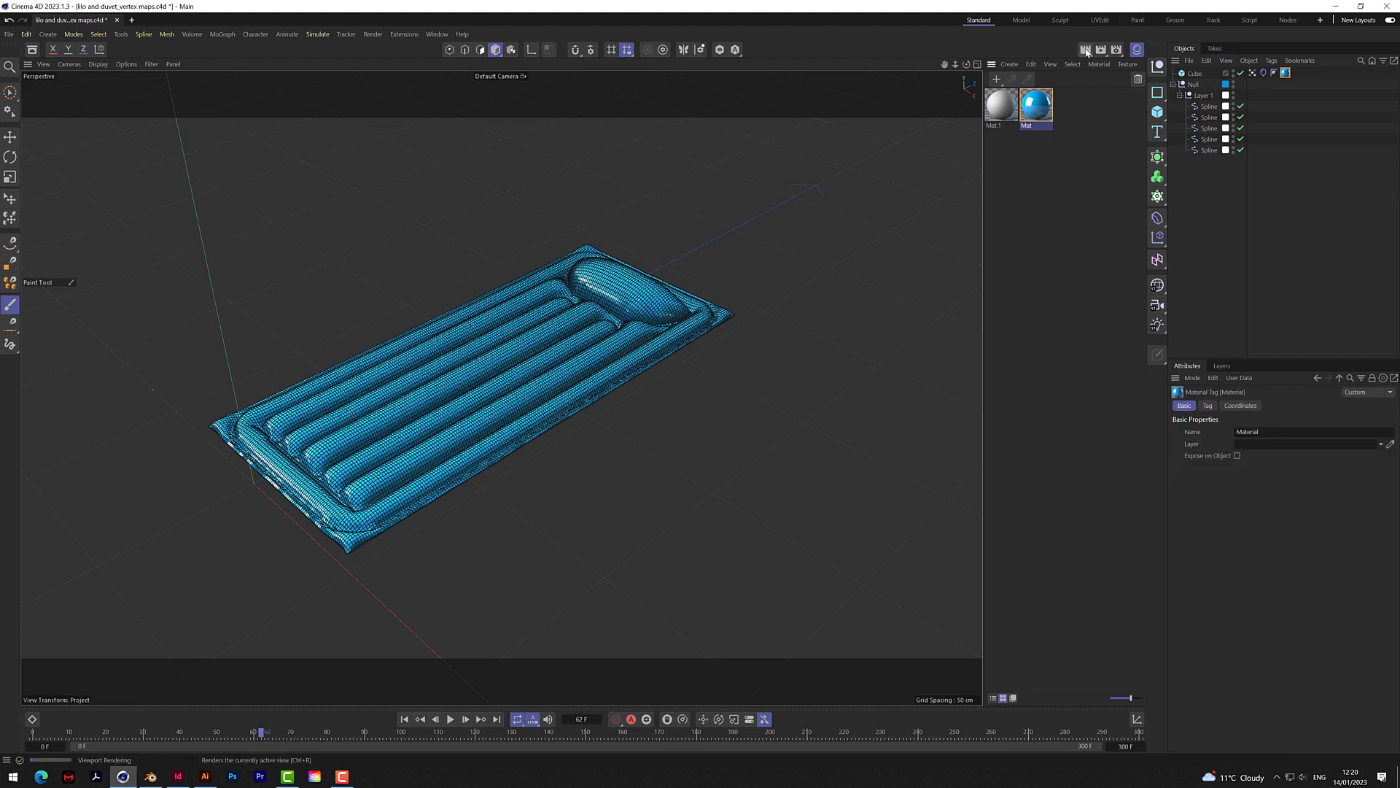